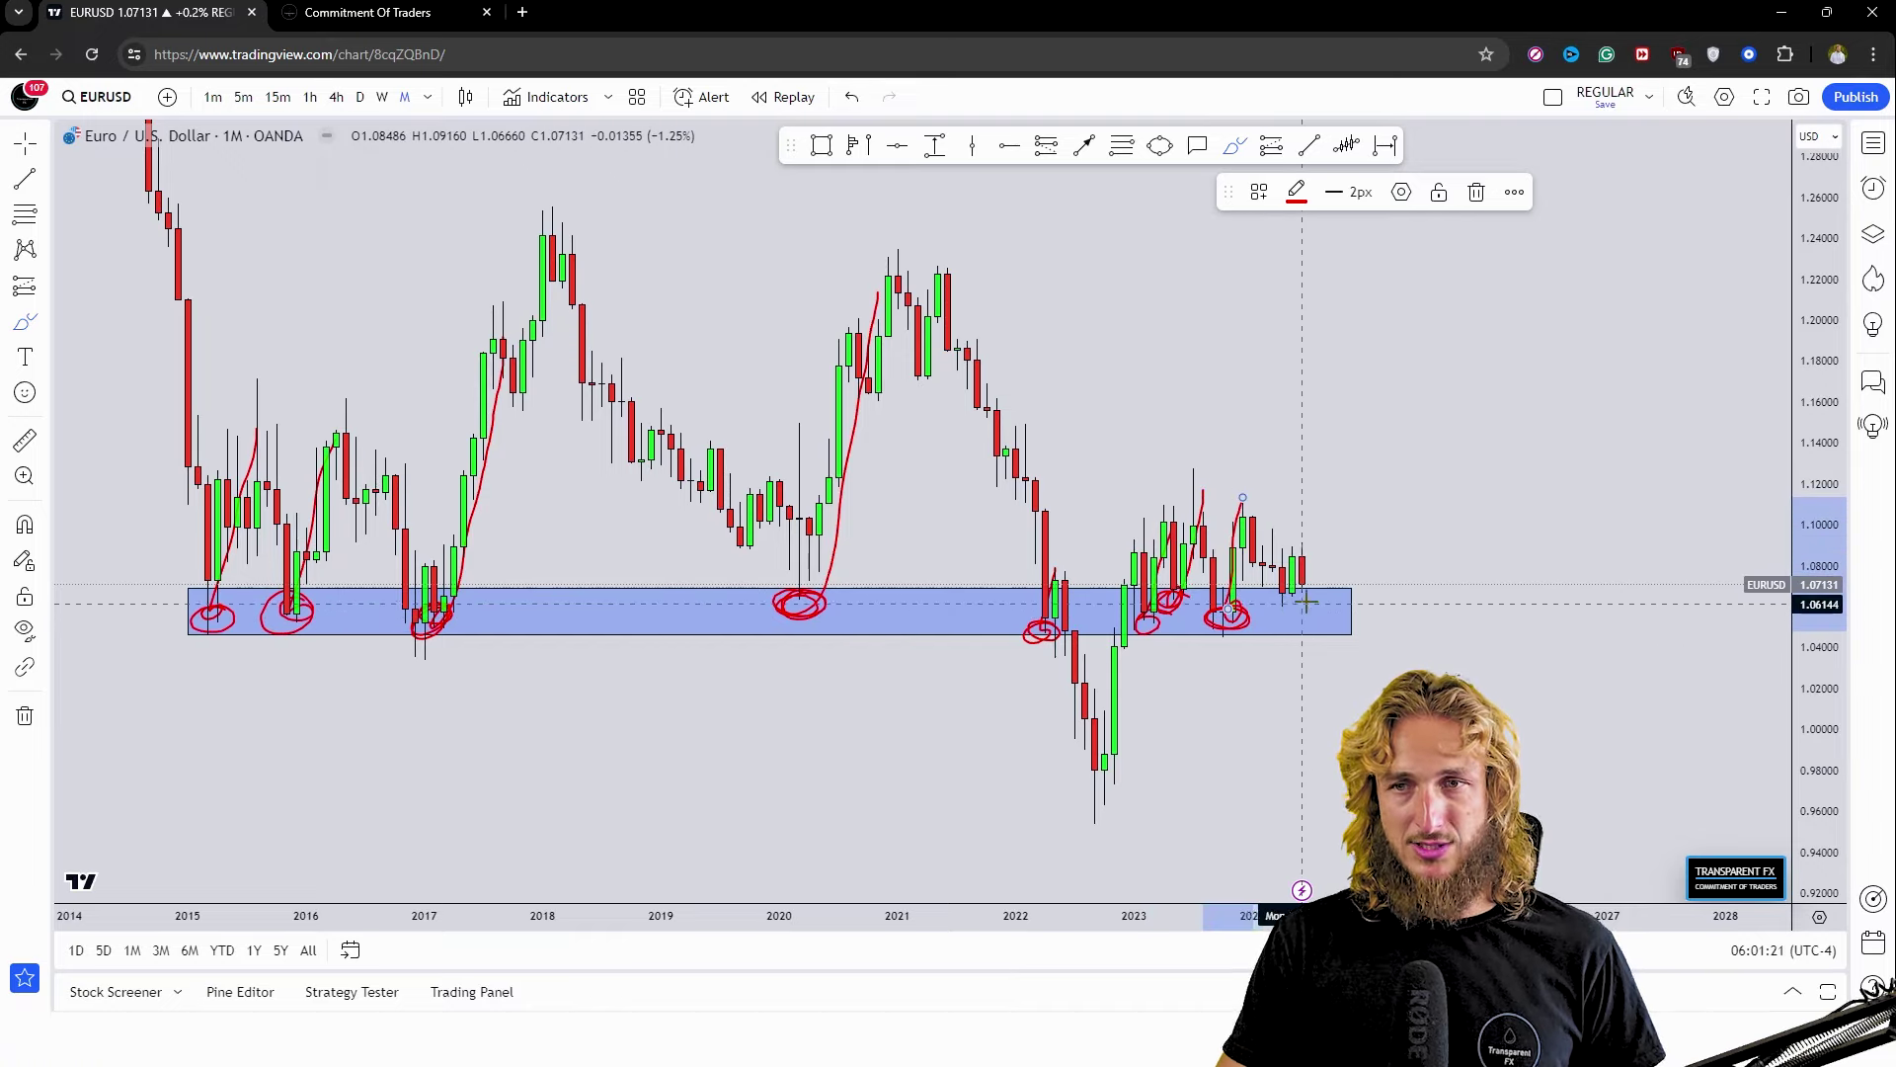
Circle the latest lows in the support zone, brush a rising projection to about 1.165, and undo all drawings on the monthly chart.
left_click_drag(1265, 615, 1312, 592)
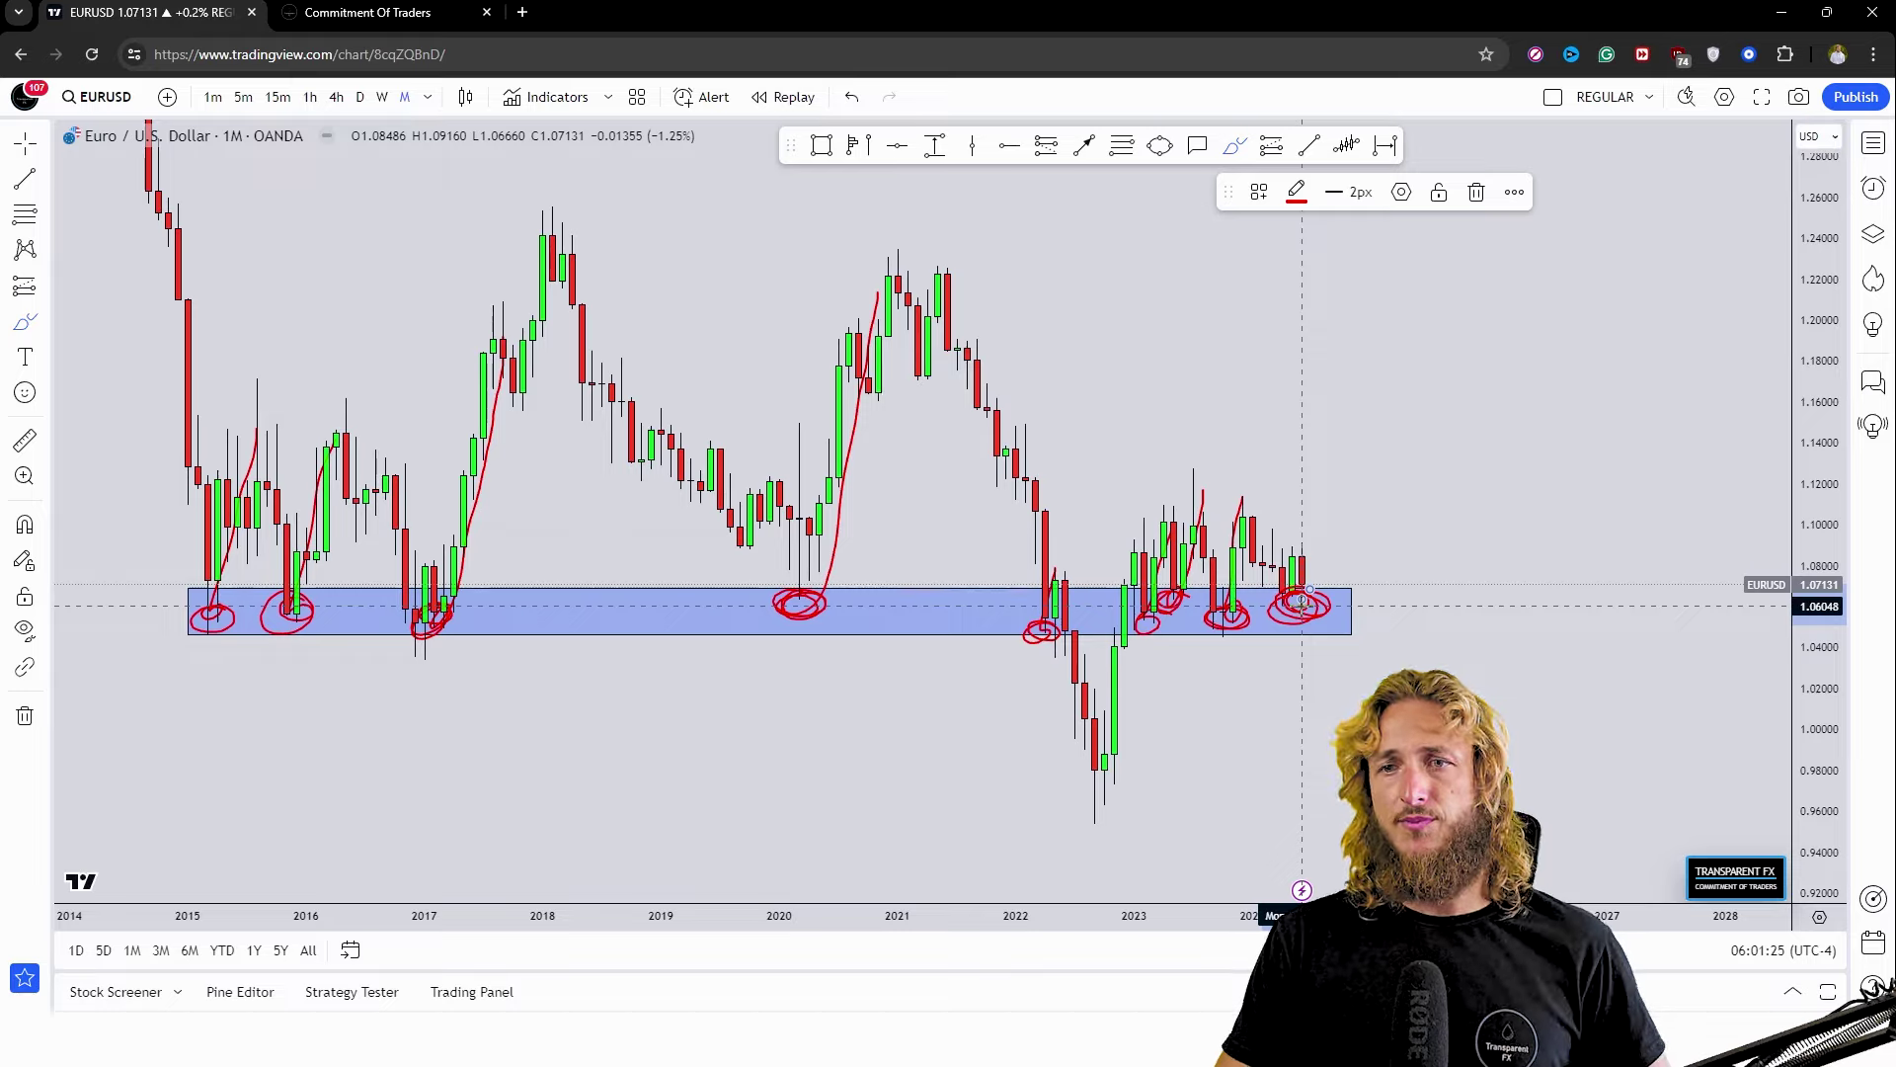
left_click_drag(1312, 613, 1340, 394)
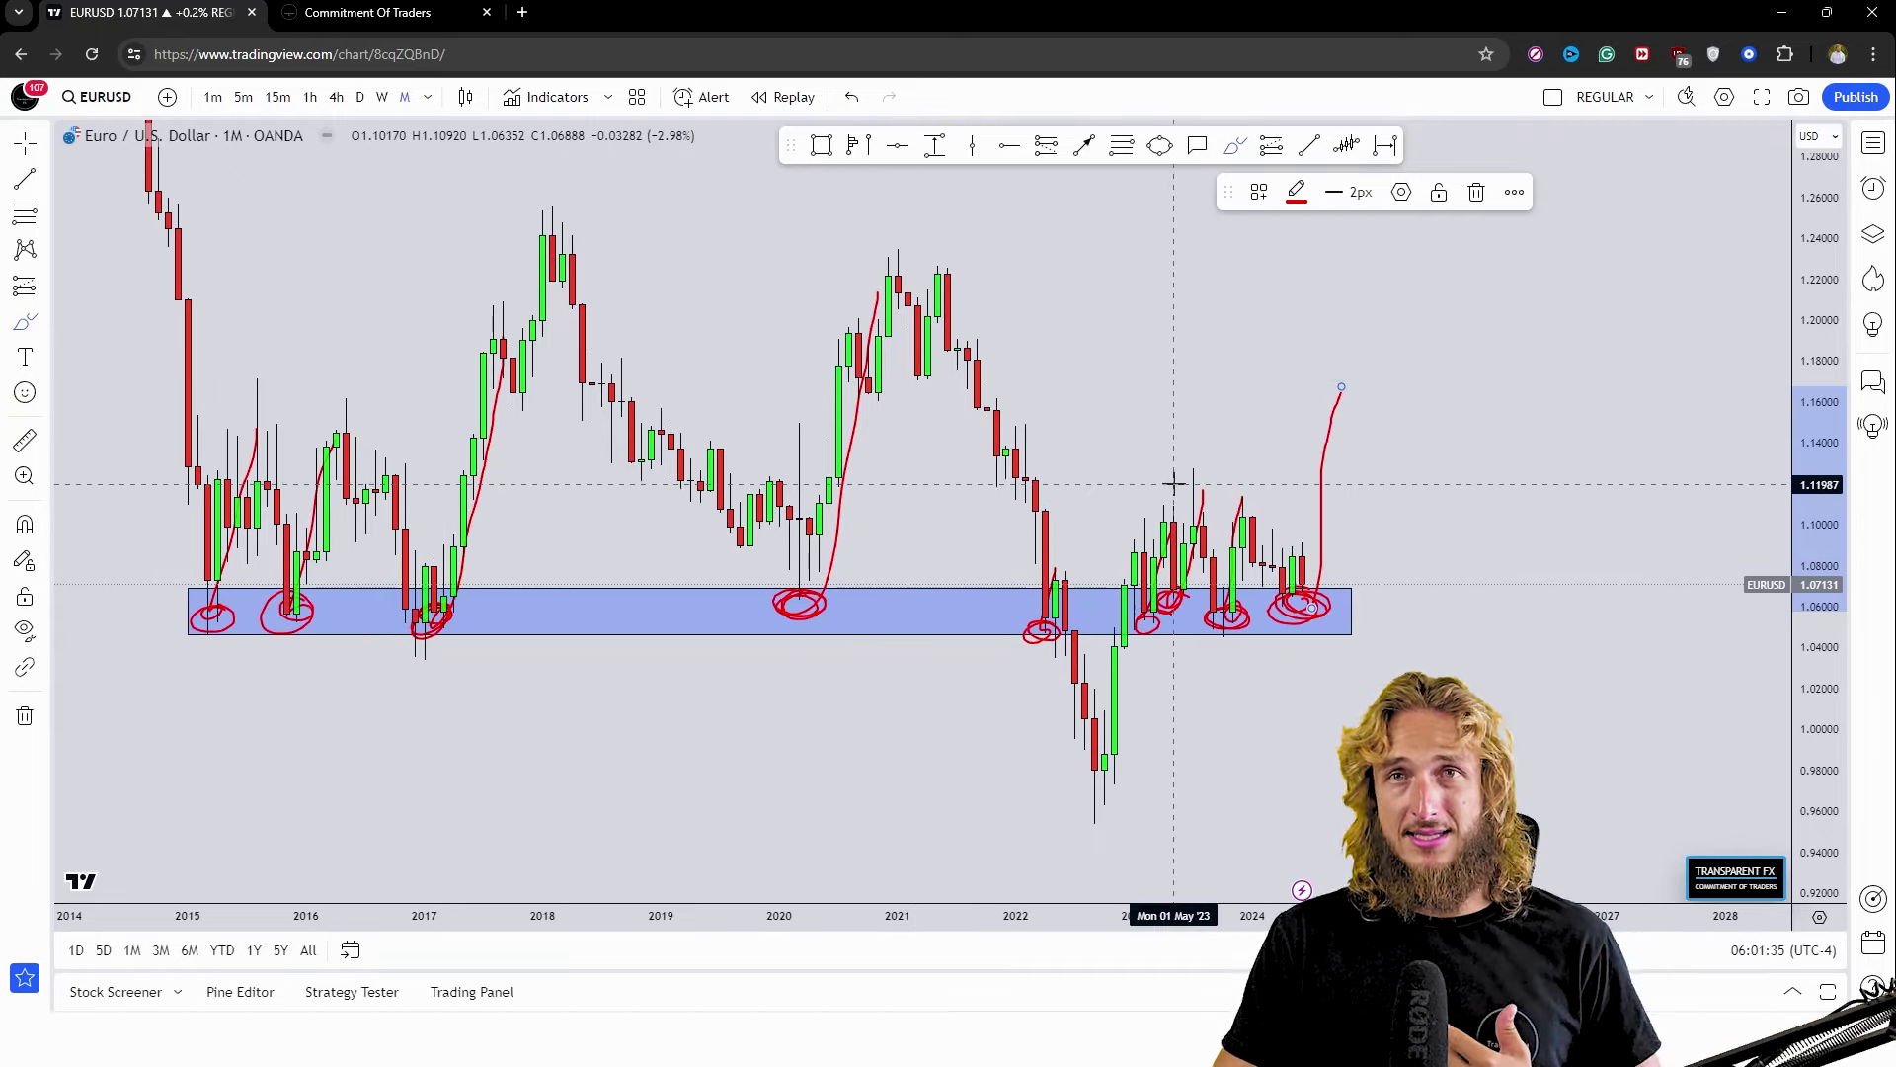
left_click(853, 97)
left_click(855, 100)
left_click(855, 100)
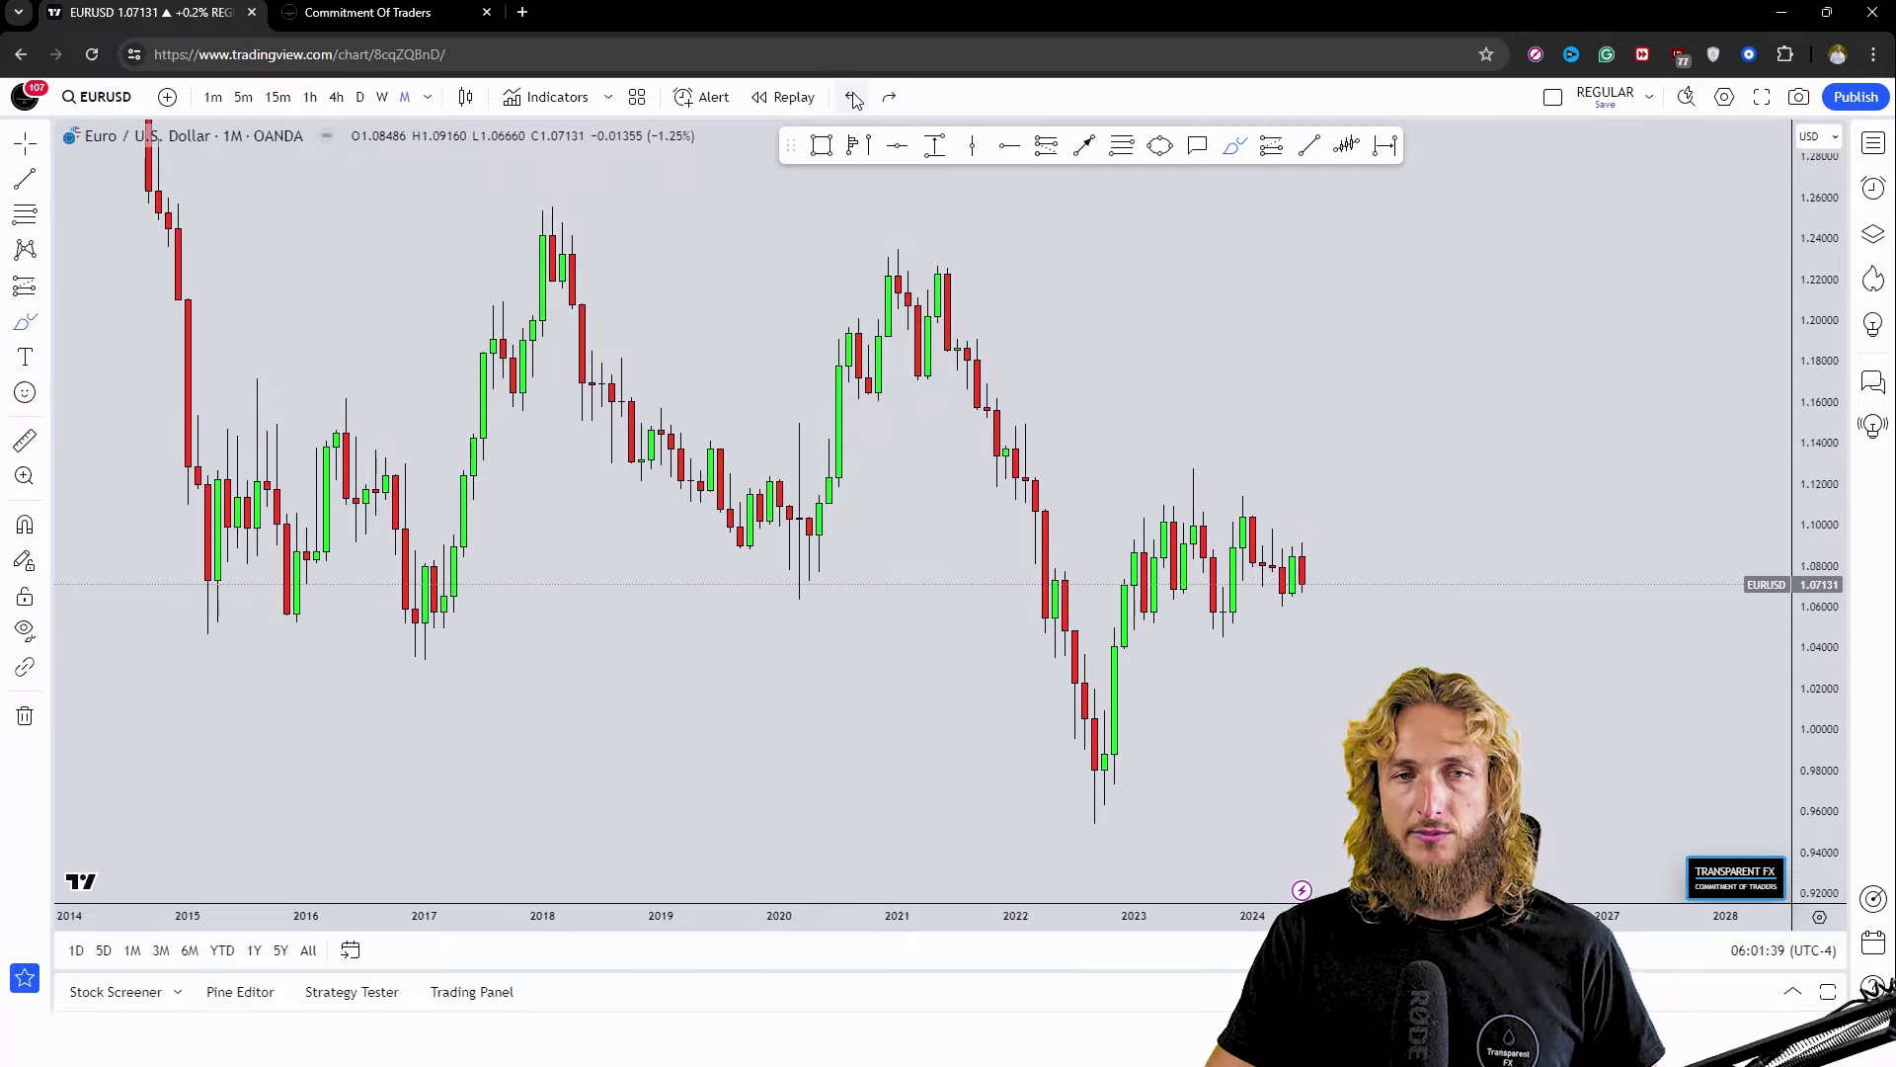
Switch the EURUSD chart to the weekly timeframe and enlarge the price action from 2023 onward.
left_click(383, 98)
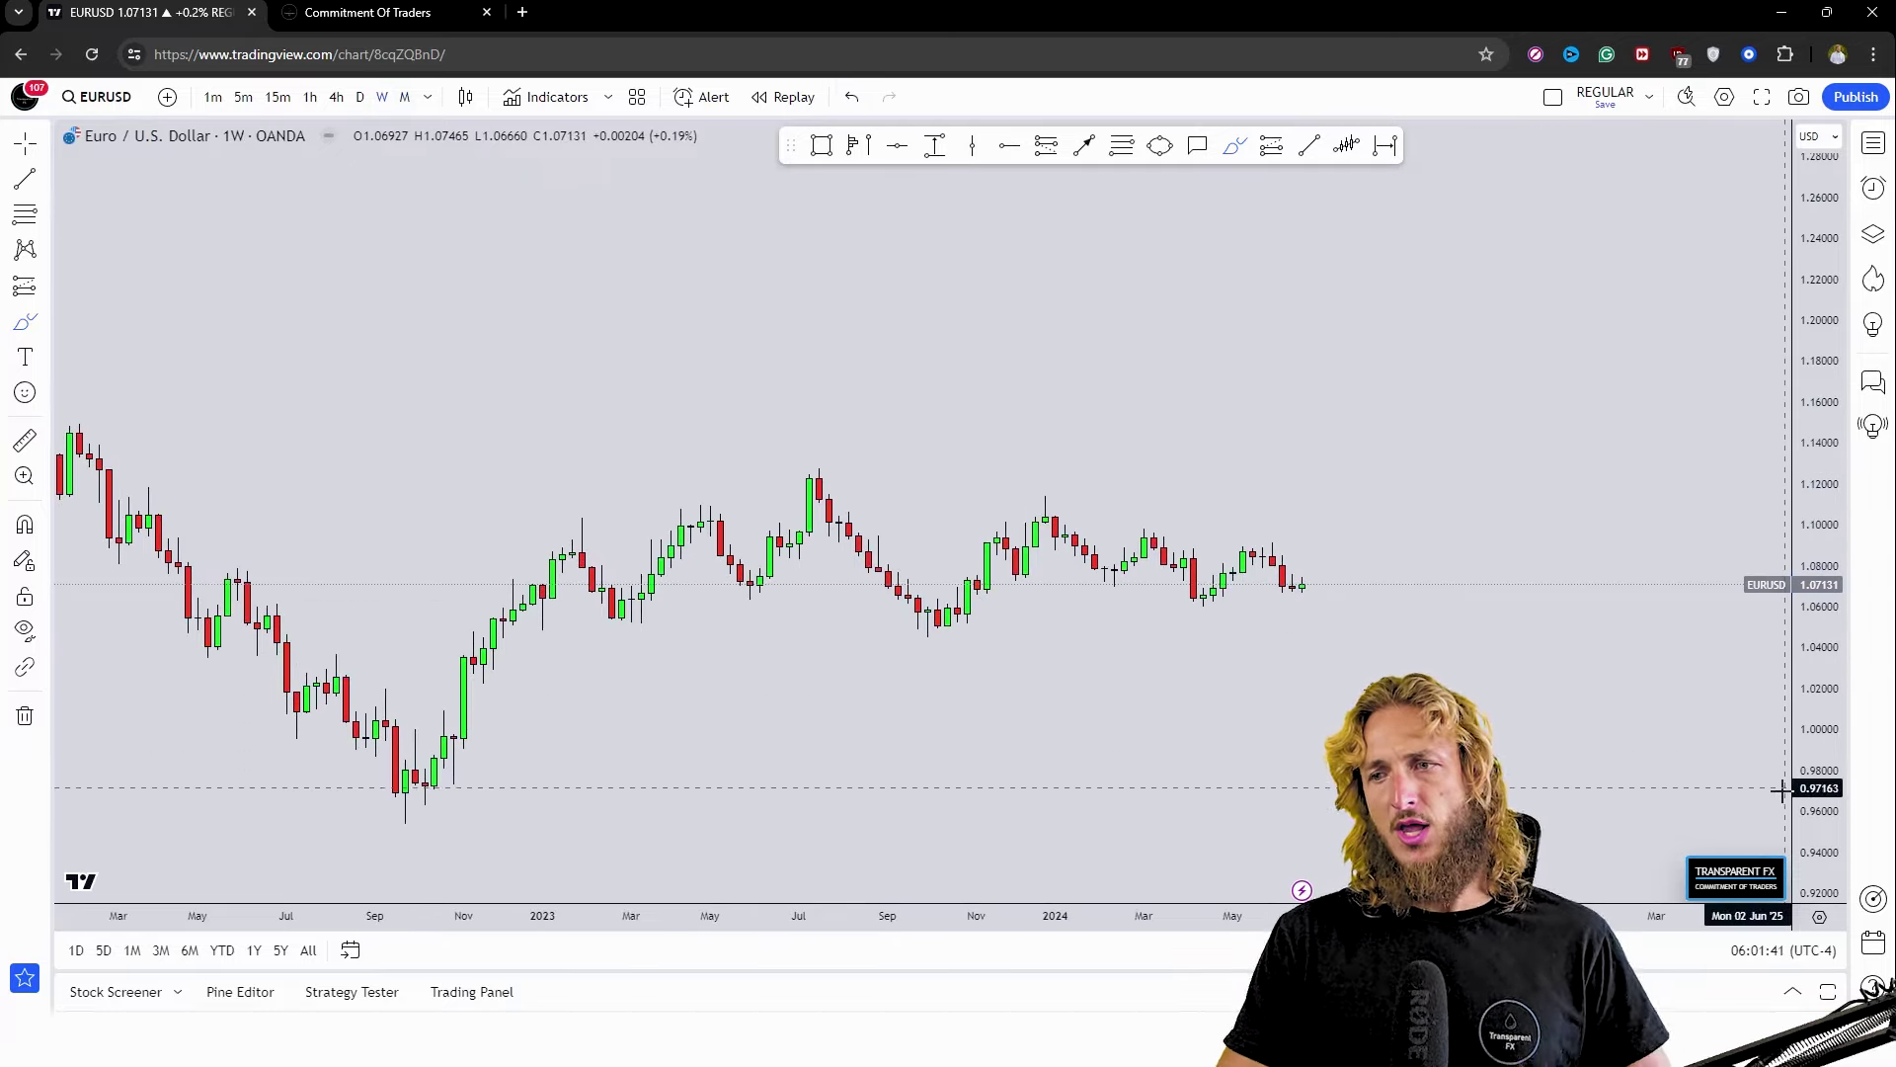
scroll(1309, 415, "up", 3)
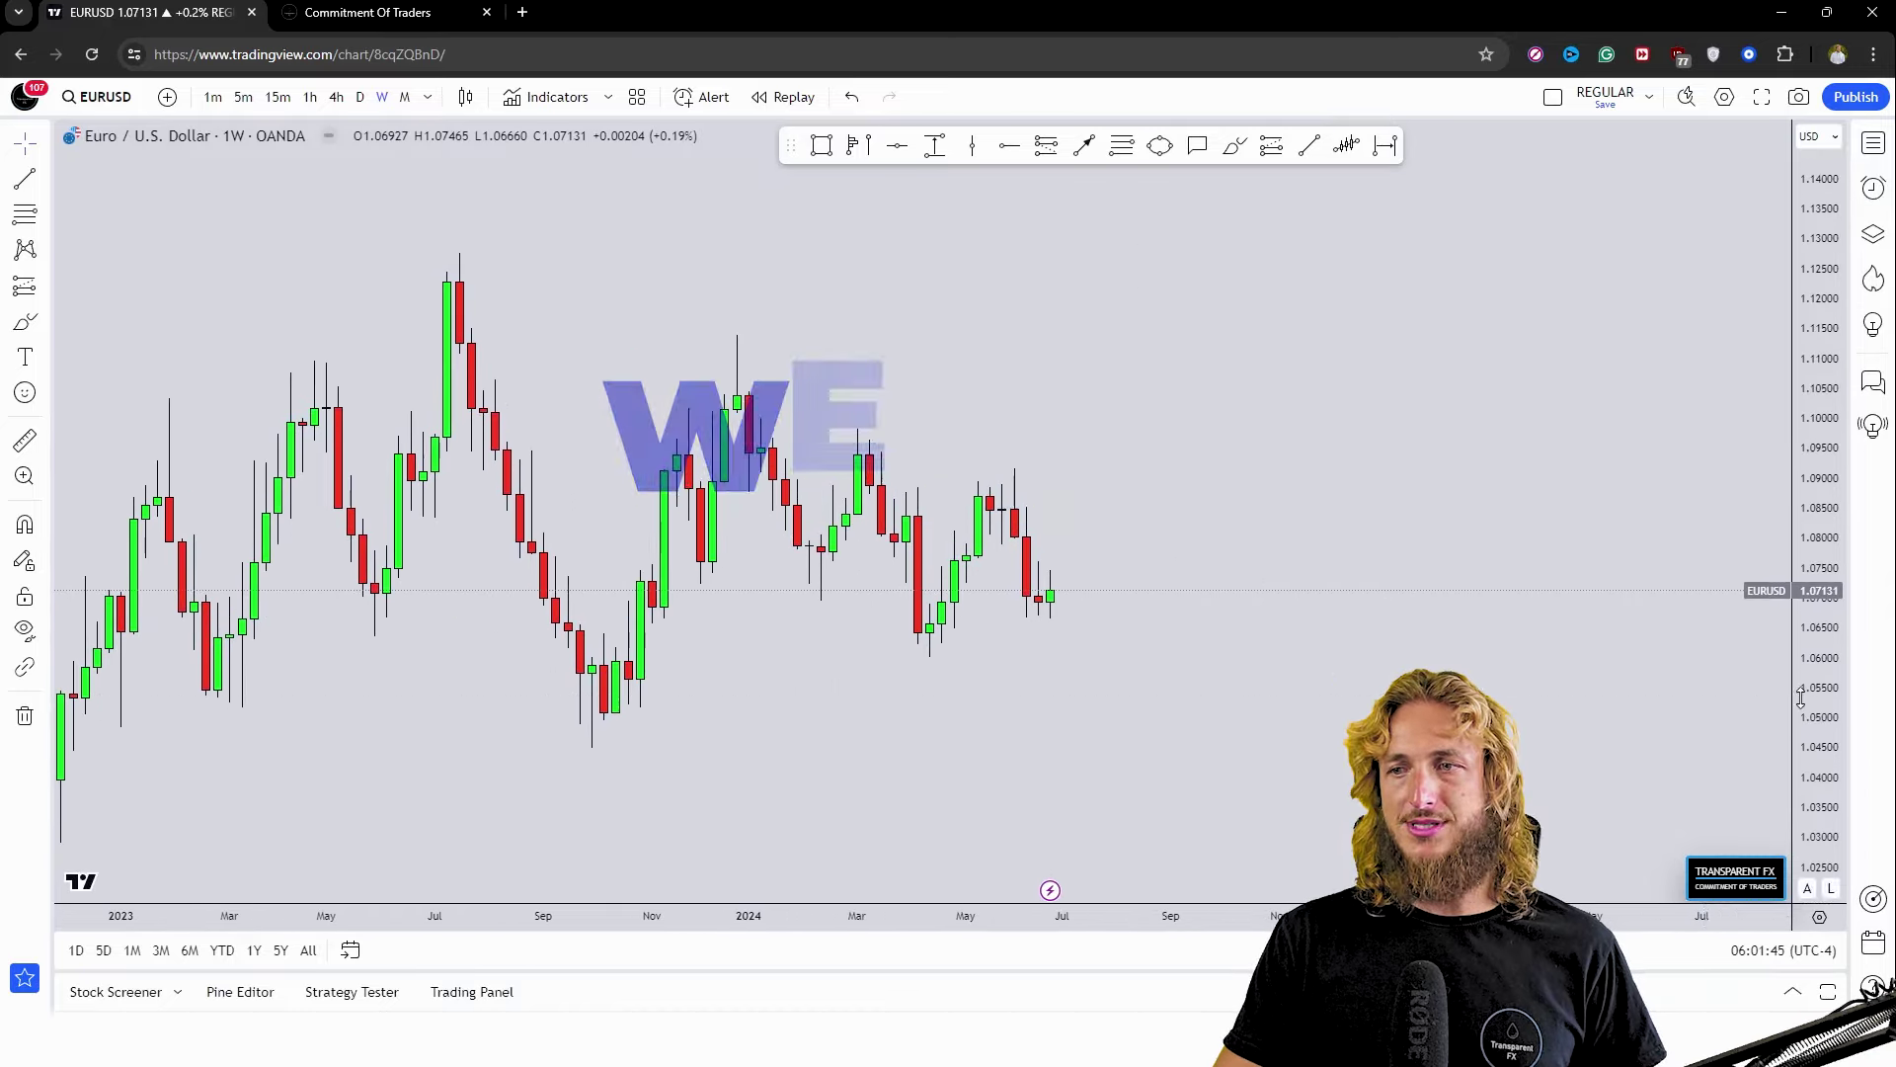
scroll(1173, 223, "left", 2)
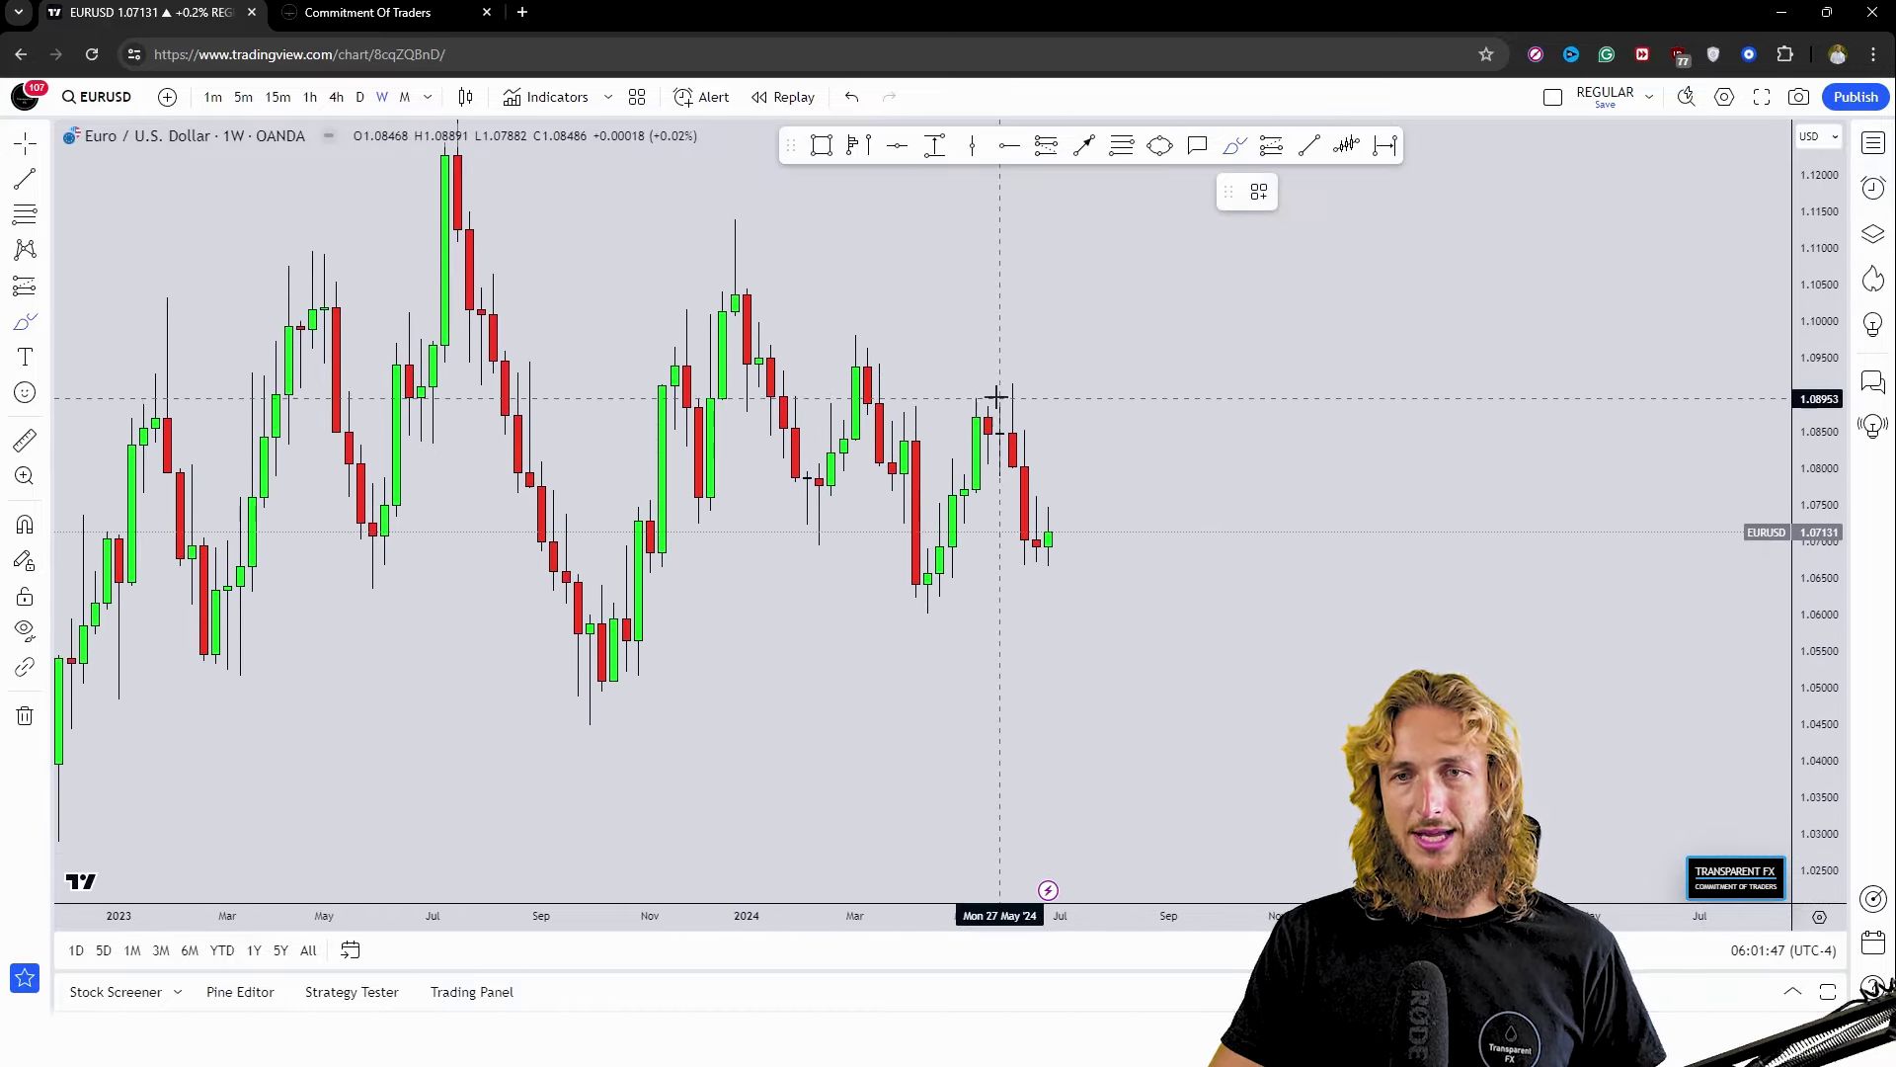
Brush the May–June 2024 M pattern and a schematic M with a neckline retest in the empty area, clearing the strokes.
left_click_drag(1012, 402, 1060, 556)
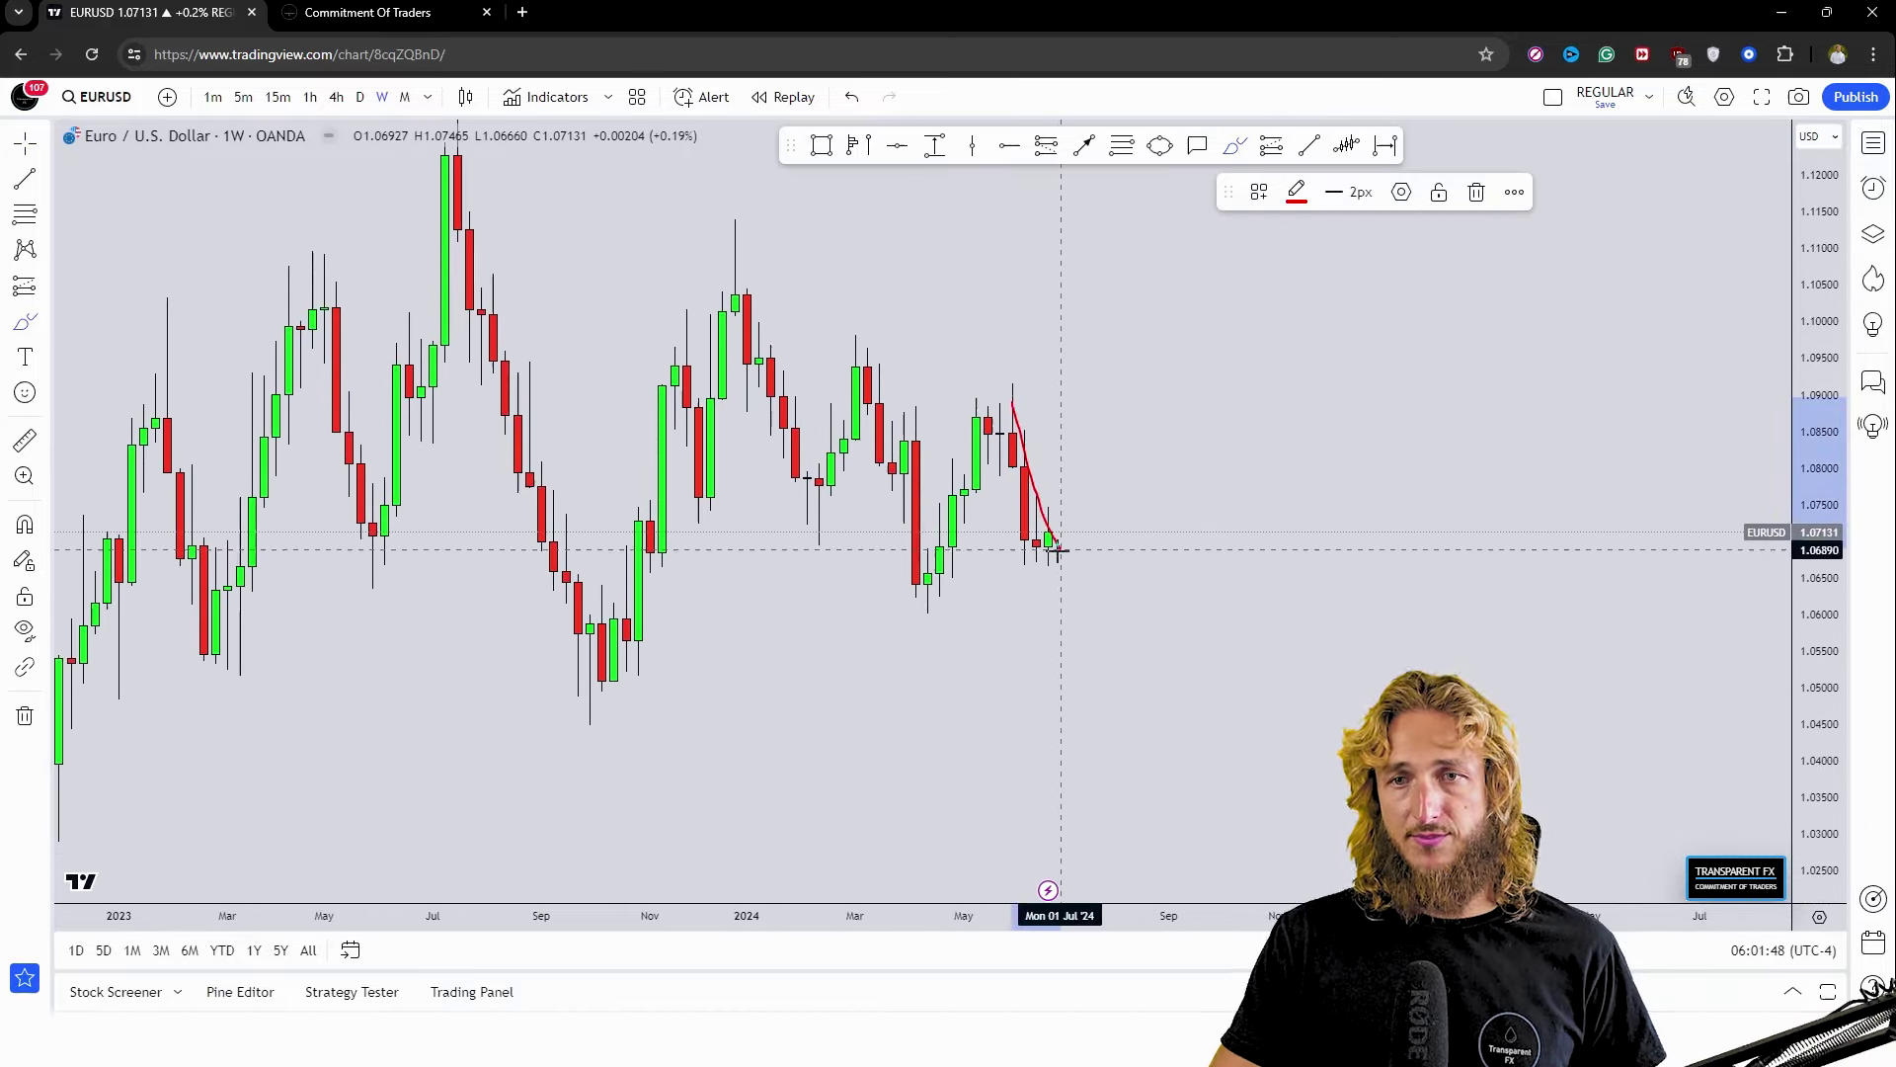
left_click(1476, 192)
mouse_move(929, 585)
left_mouse_down()
mouse_move(992, 410)
mouse_move(1035, 403)
mouse_move(1047, 538)
left_mouse_up()
mouse_move(1252, 534)
left_mouse_down()
mouse_move(1246, 494)
mouse_move(1361, 340)
mouse_move(1388, 499)
left_mouse_up()
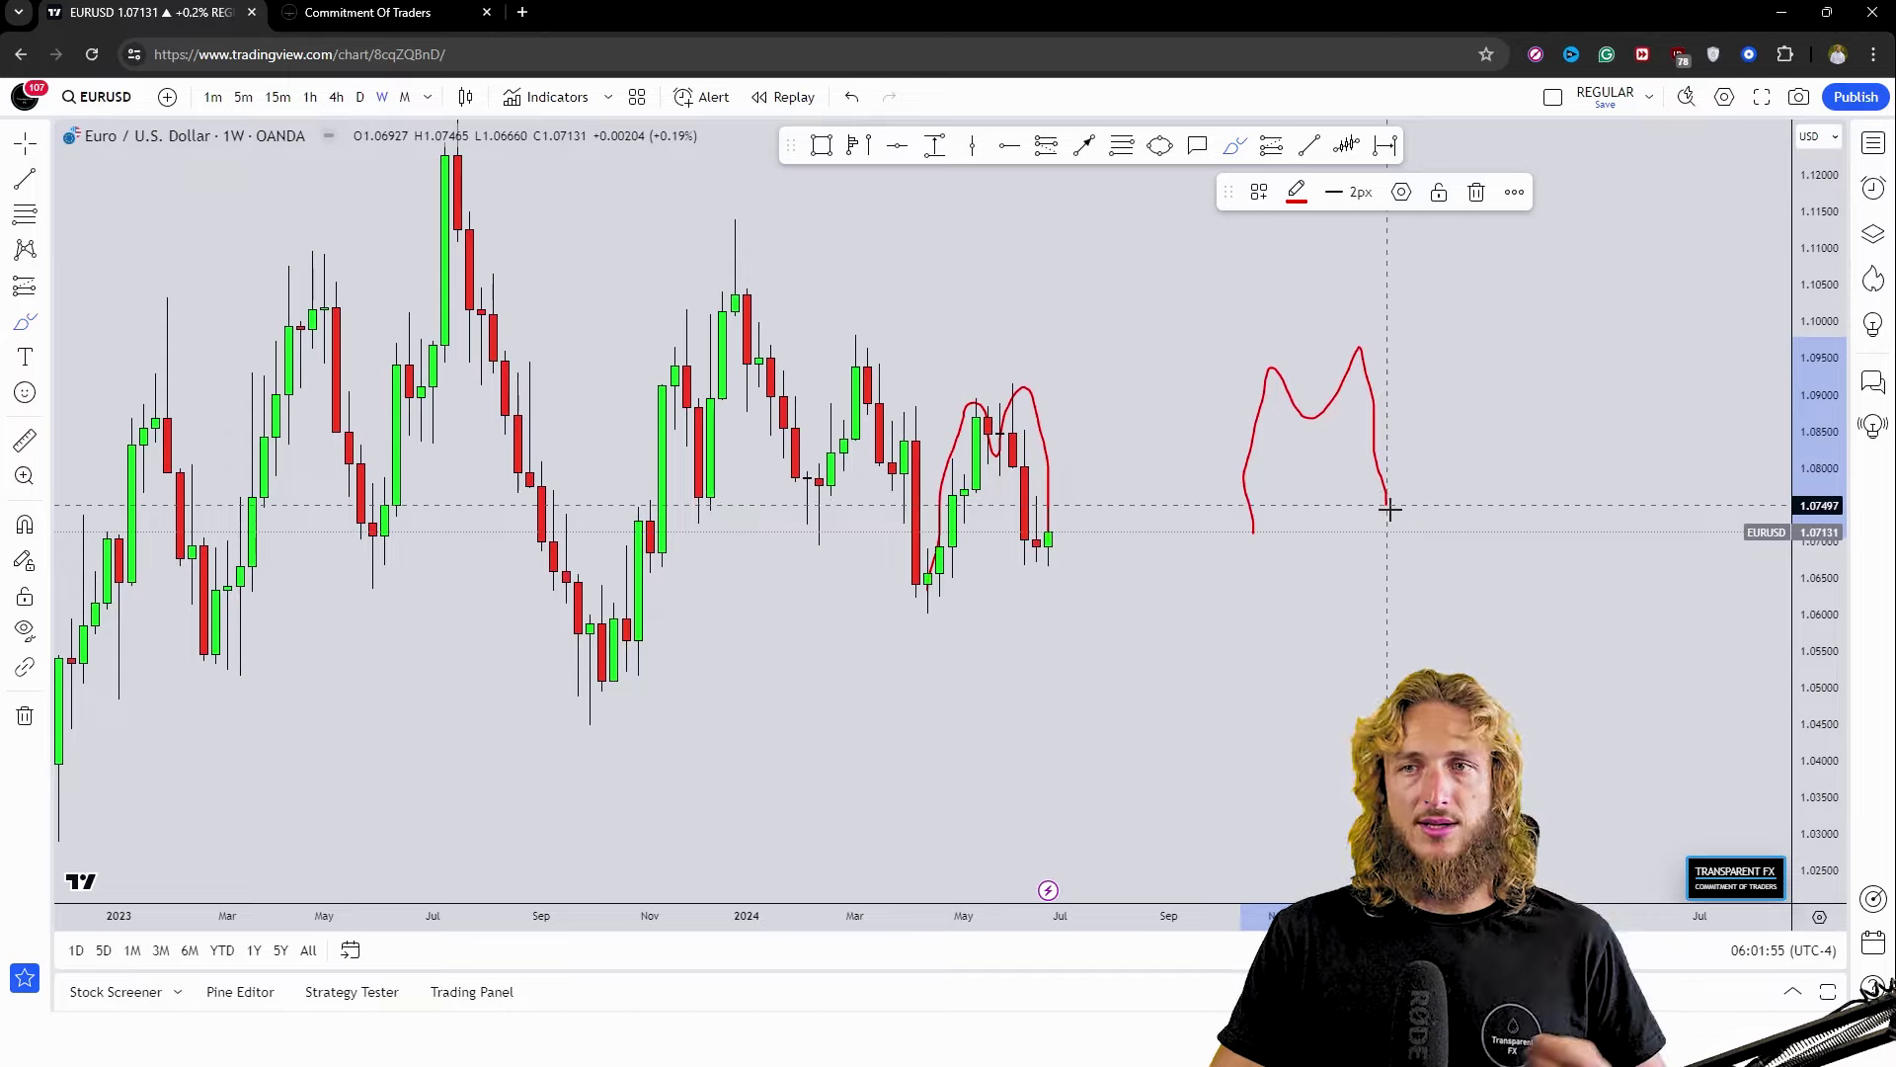
mouse_move(1442, 466)
left_mouse_down()
mouse_move(1444, 423)
mouse_move(1309, 420)
mouse_move(1472, 418)
left_mouse_up()
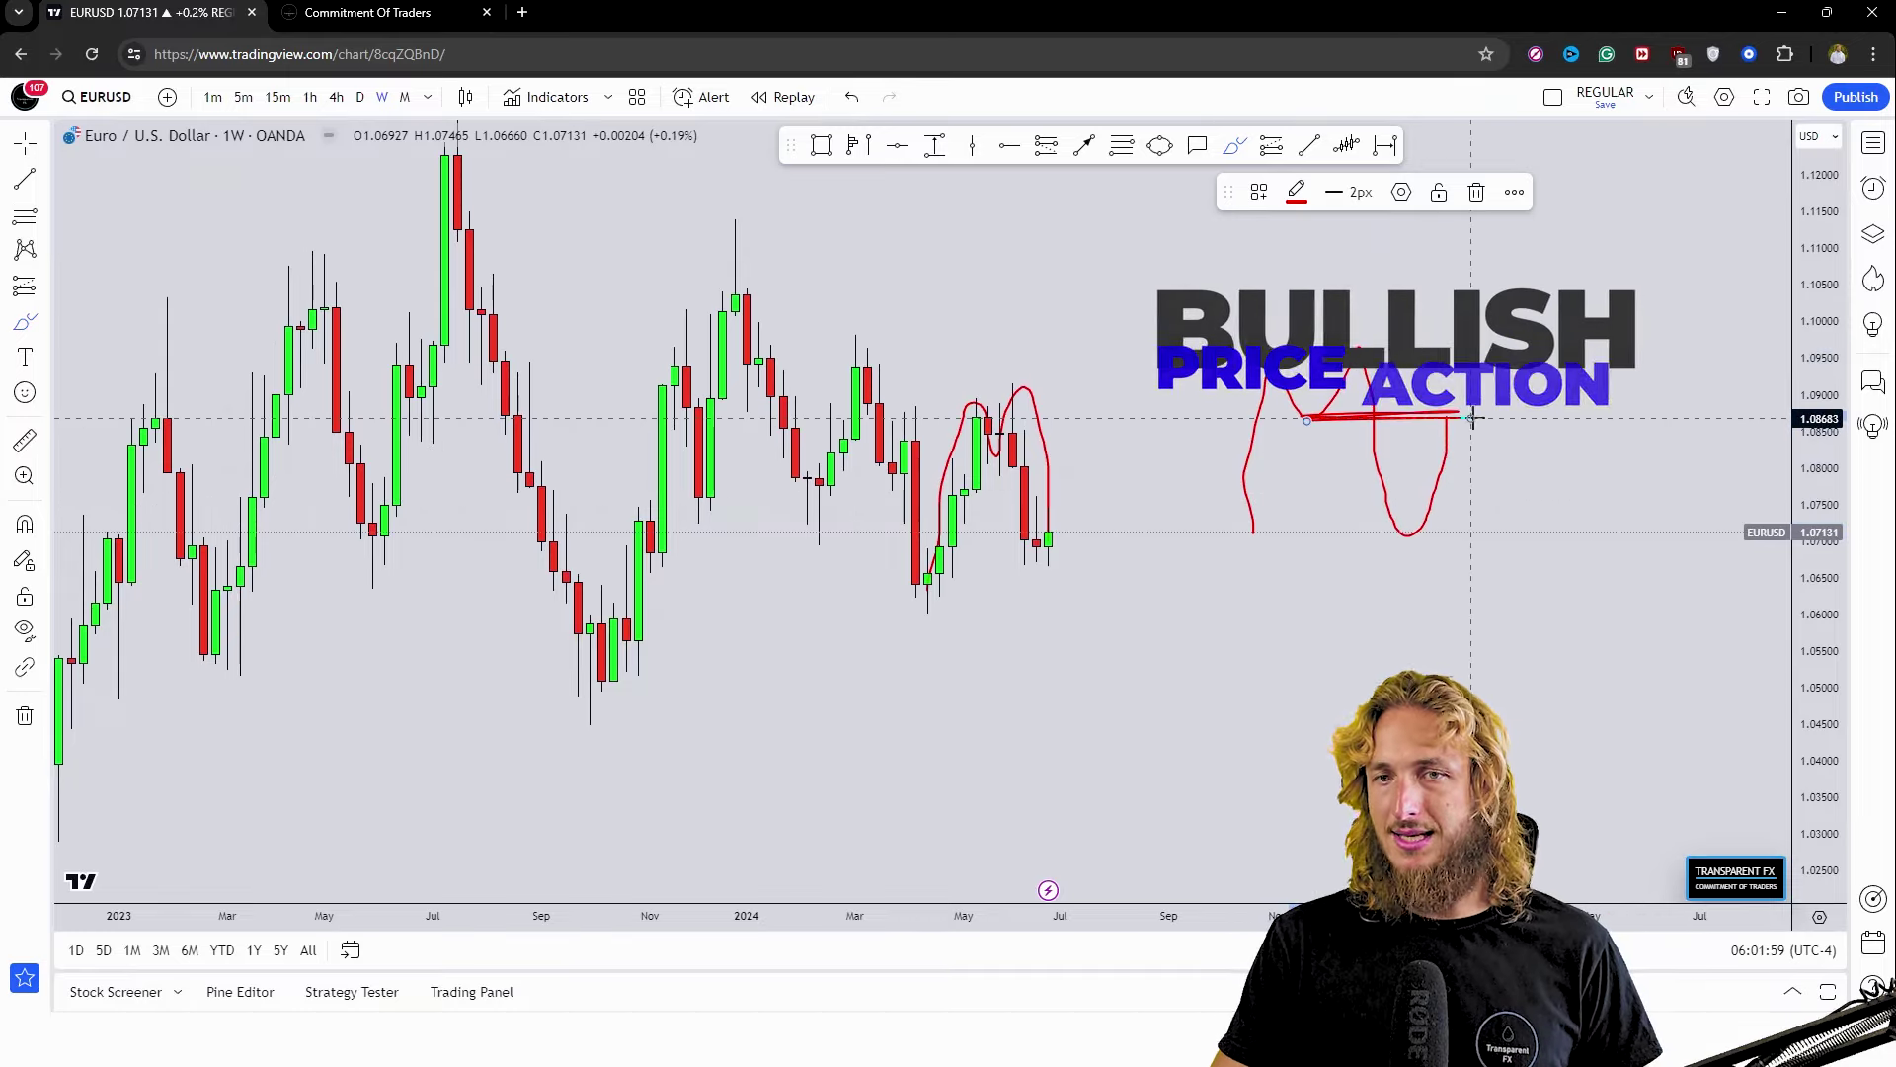
left_click(853, 98)
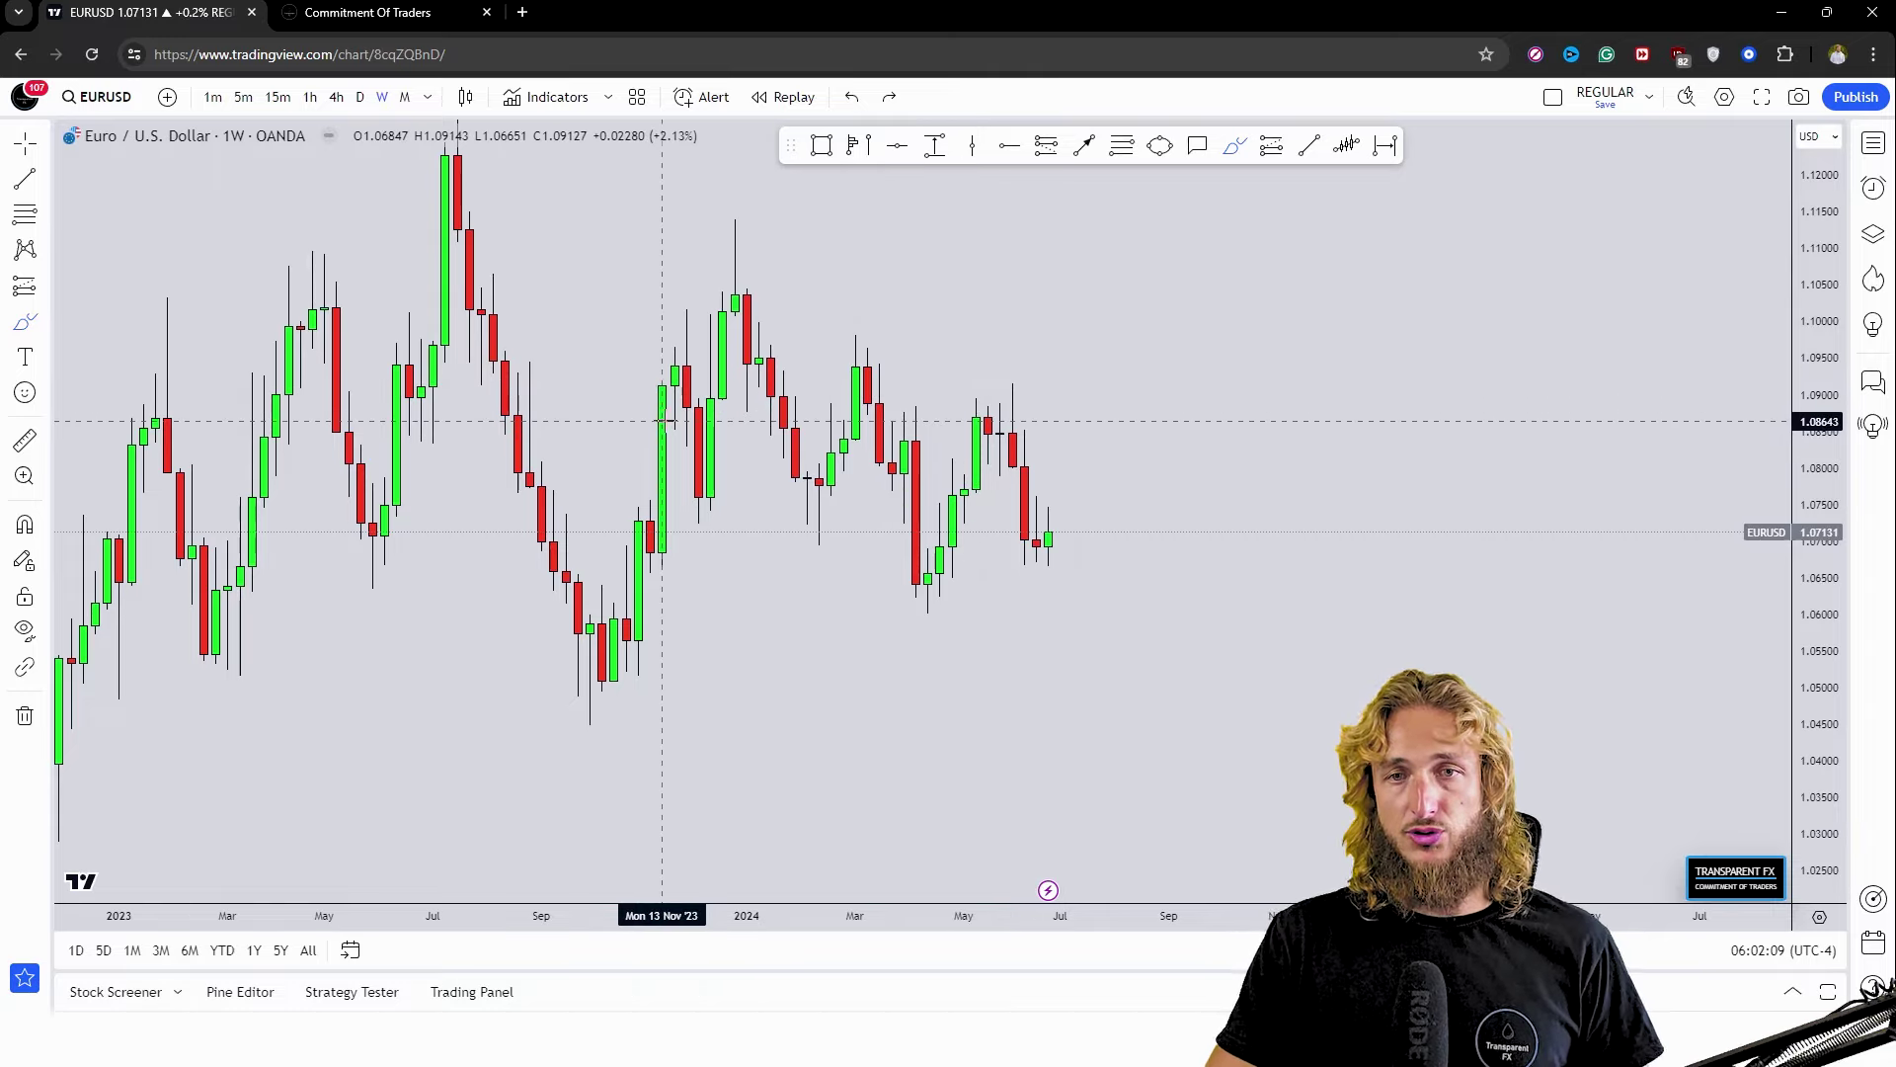
Trace the price swings after the December 2023 high with a neckline at about 1.0900, and undo the strokes.
mouse_move(711, 405)
left_mouse_down()
mouse_move(711, 499)
mouse_move(710, 425)
mouse_move(762, 334)
mouse_move(804, 494)
mouse_move(868, 401)
left_mouse_up()
left_click_drag(750, 399, 915, 397)
mouse_move(818, 531)
left_mouse_down()
mouse_move(876, 405)
mouse_move(926, 514)
mouse_move(927, 601)
mouse_move(977, 493)
left_mouse_up()
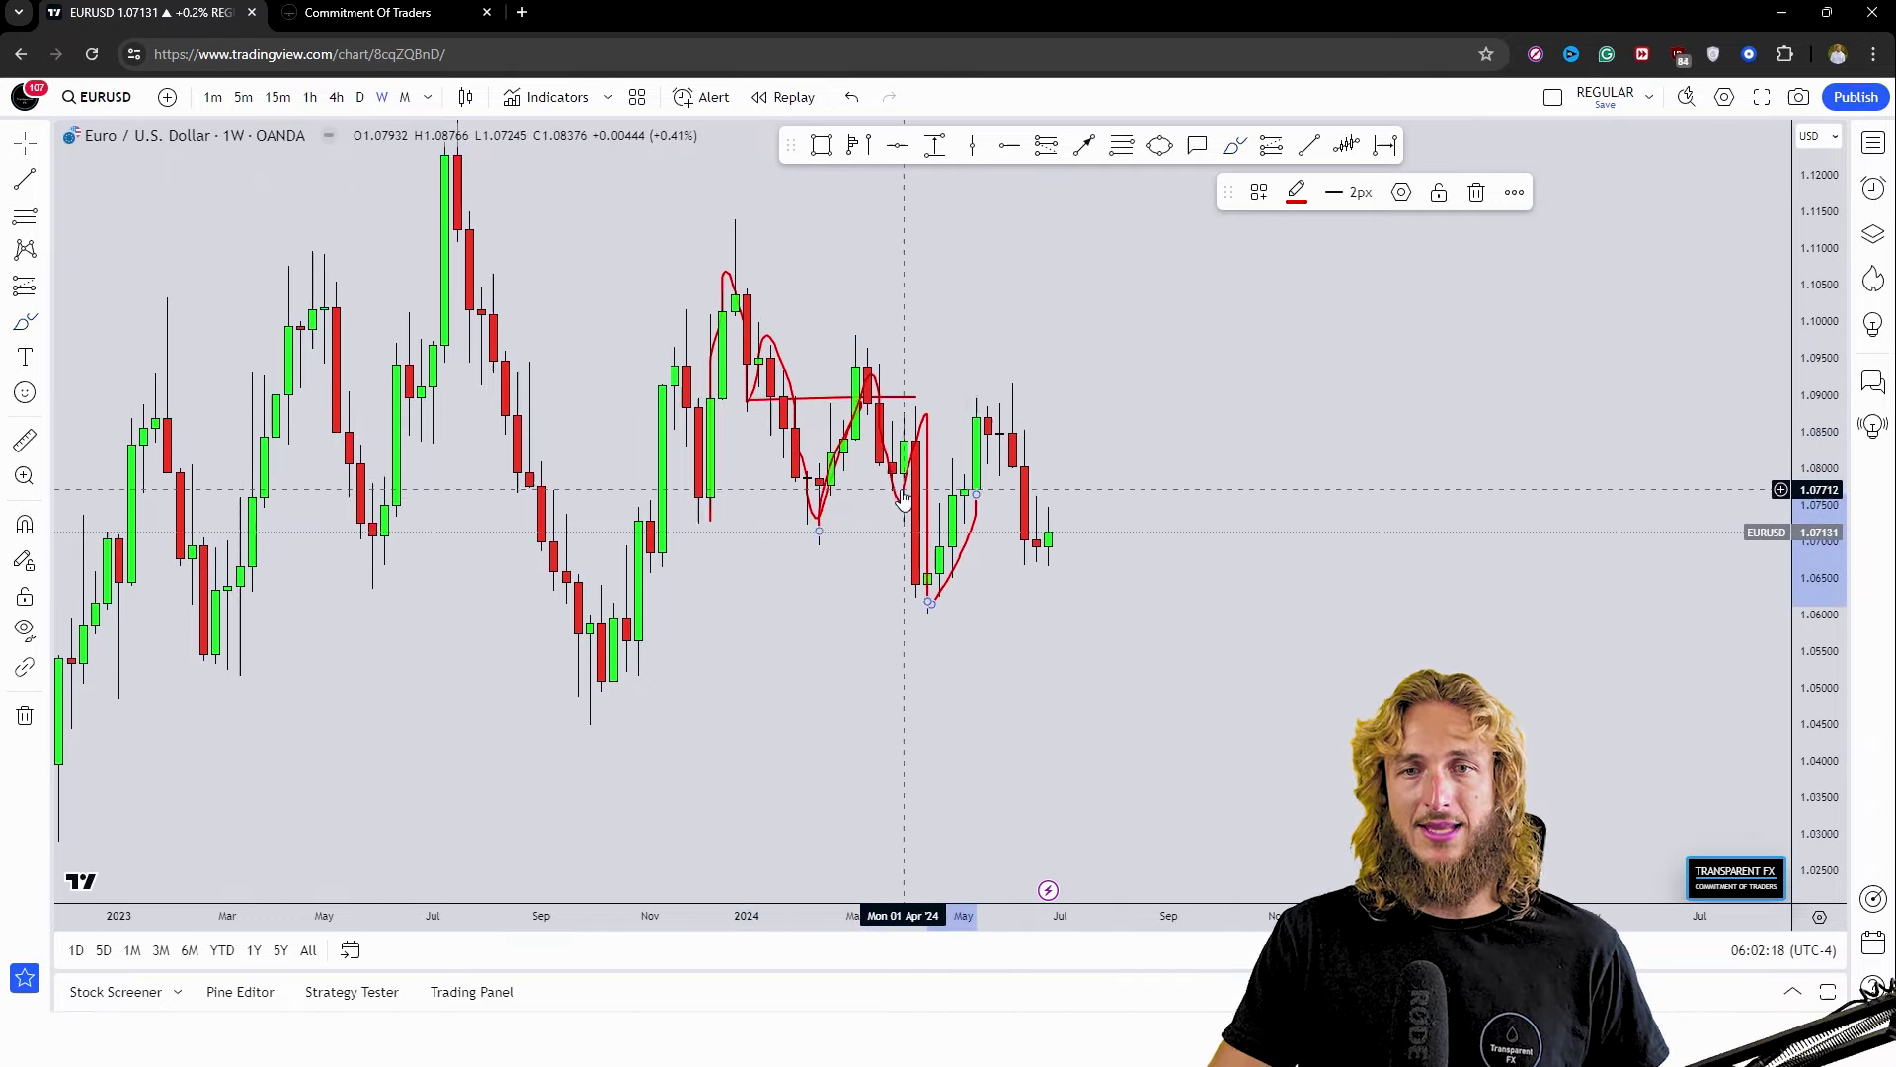
left_click(850, 97)
left_click(850, 97)
left_click(849, 98)
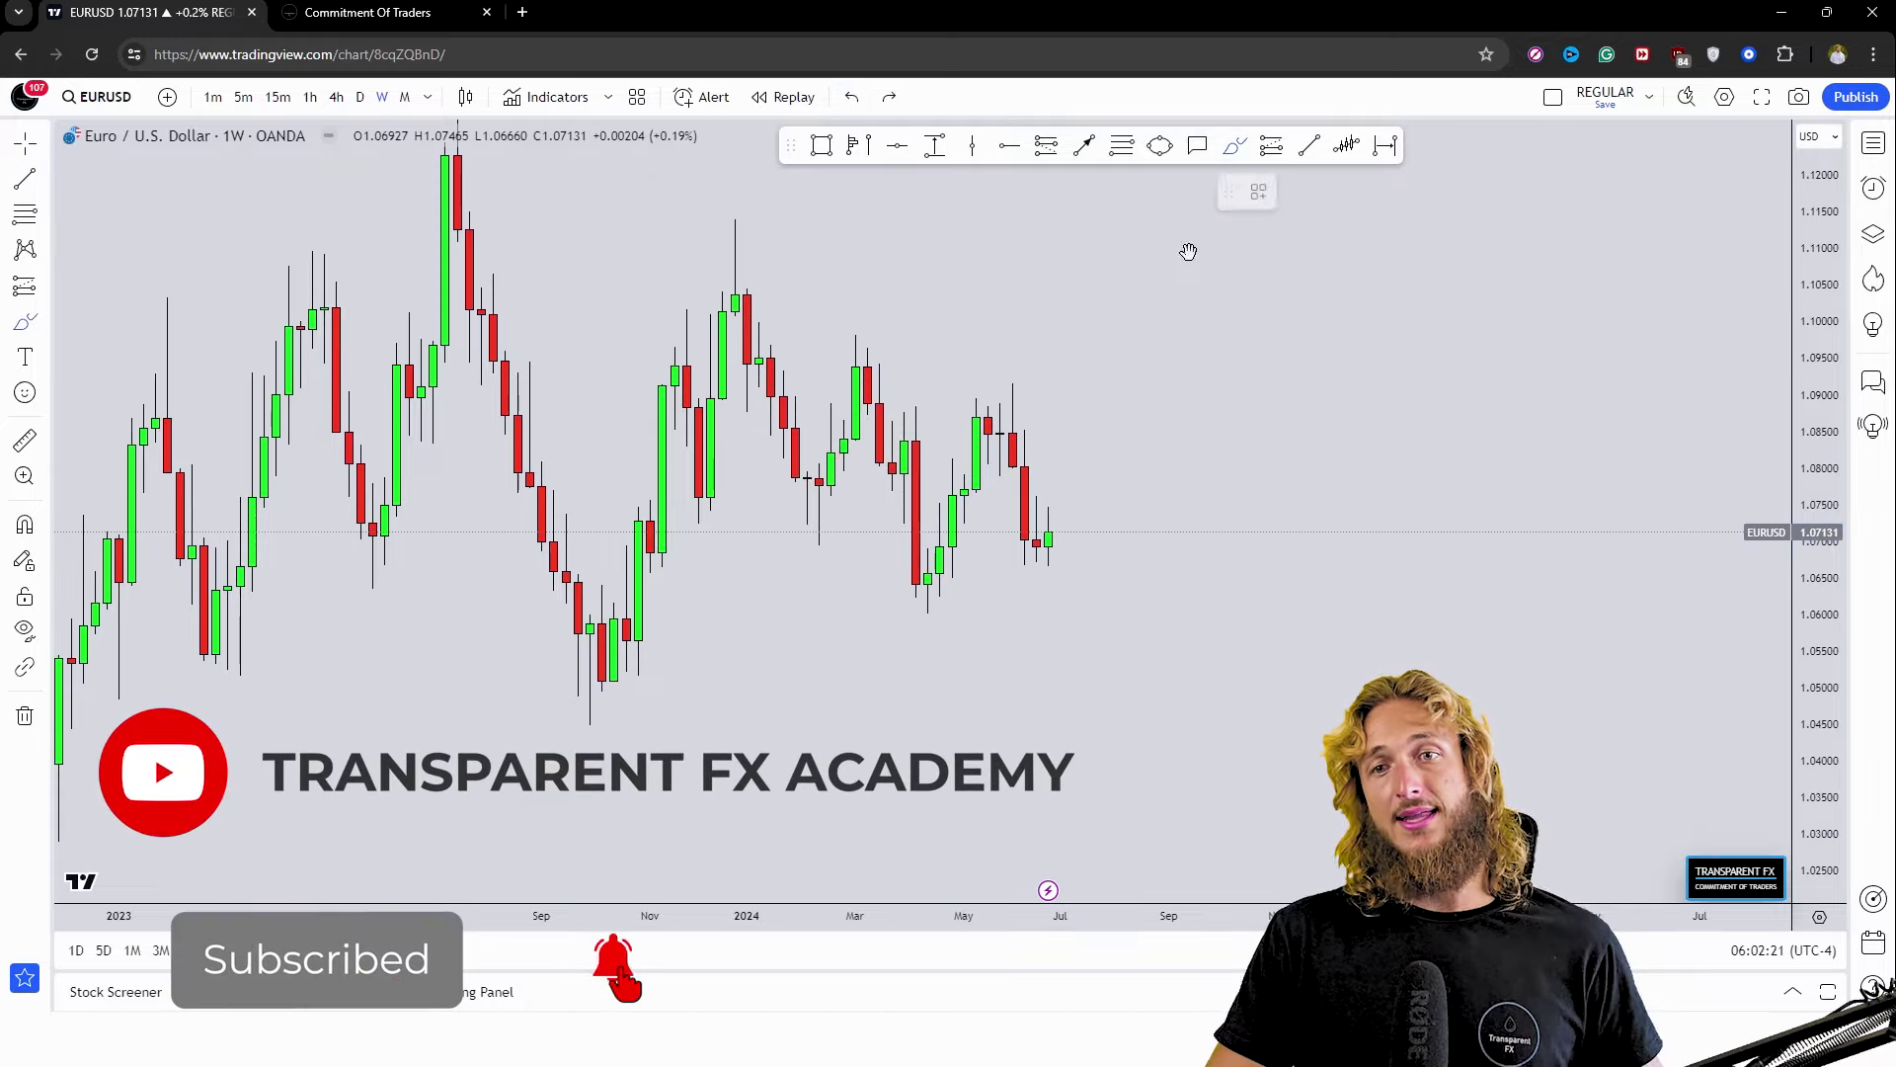
Circle the latest weekly candles and trace the recent M pattern with a retest line at about 1.0800, removing both markings.
left_click_drag(1061, 540, 1069, 529)
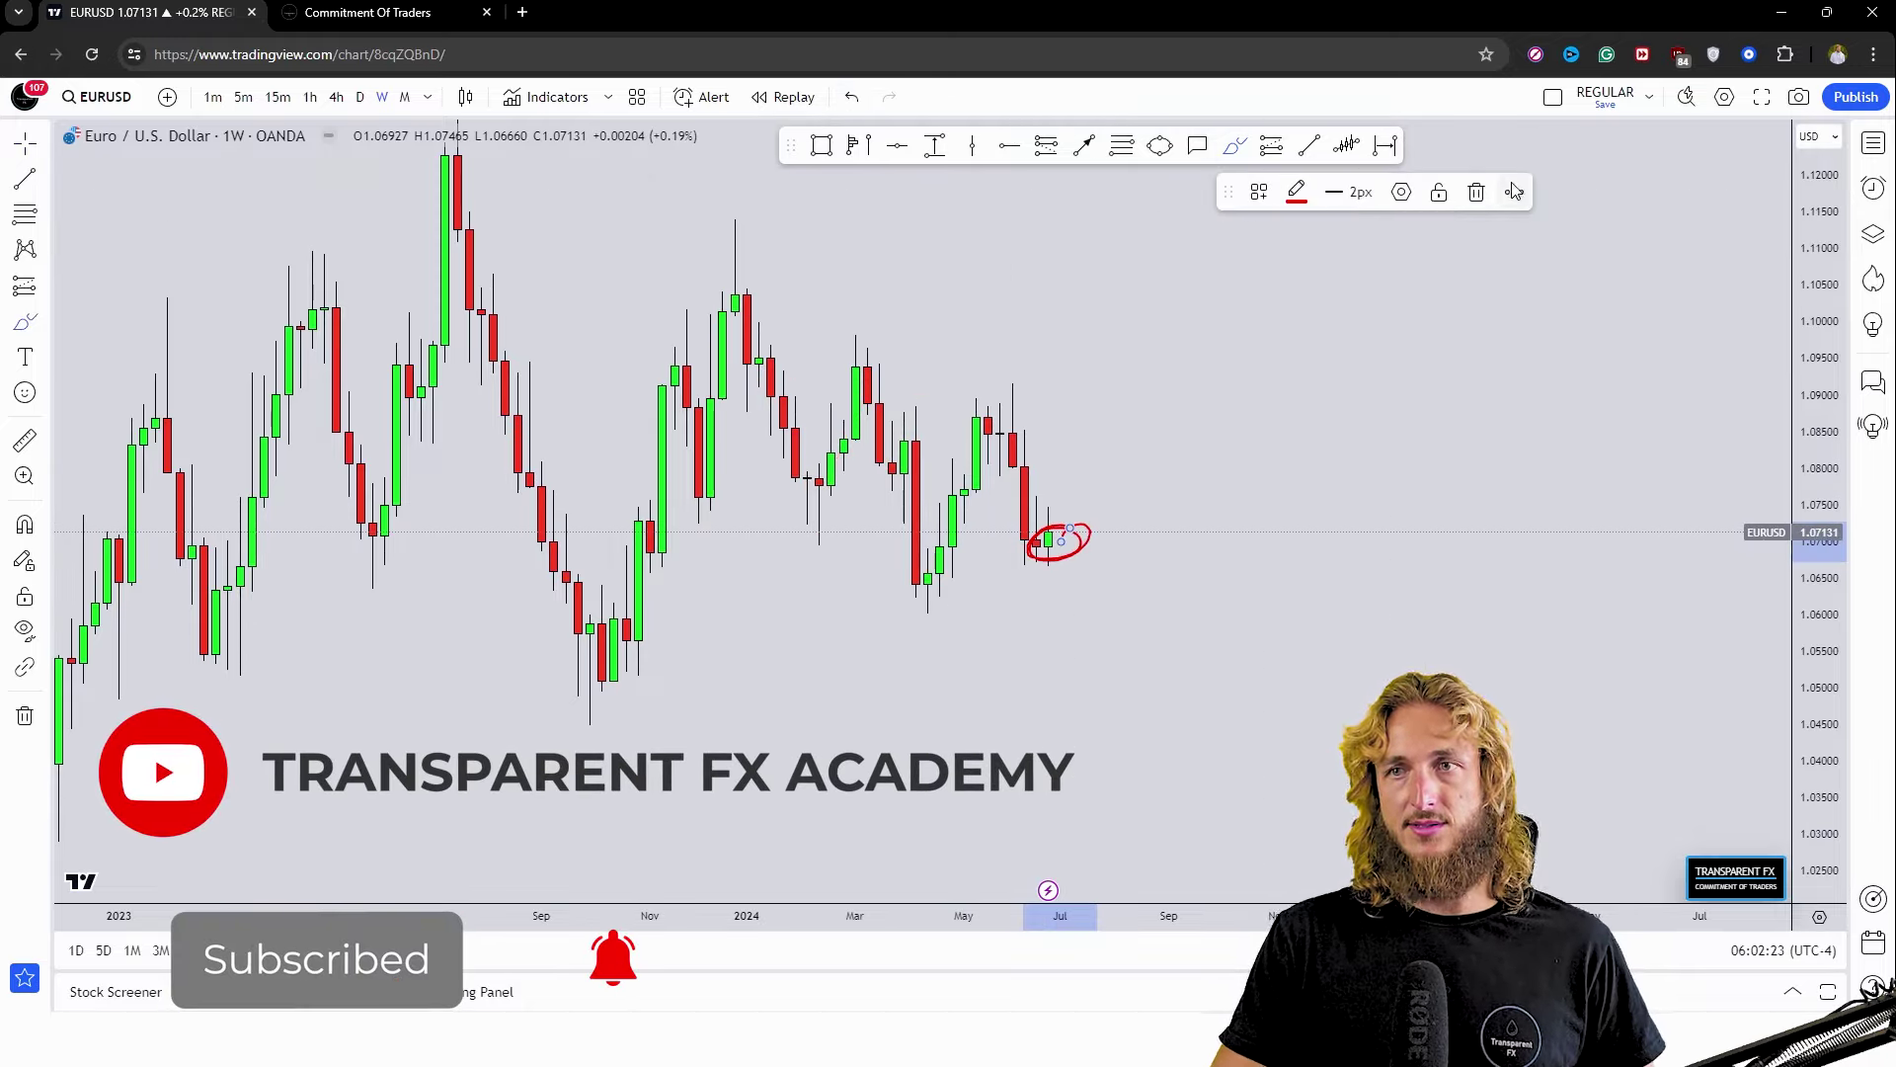
left_click(1477, 192)
mouse_move(951, 581)
left_mouse_down()
mouse_move(1009, 387)
mouse_move(1047, 561)
mouse_move(1073, 463)
mouse_move(1095, 462)
mouse_move(1007, 464)
mouse_move(1098, 466)
left_mouse_up()
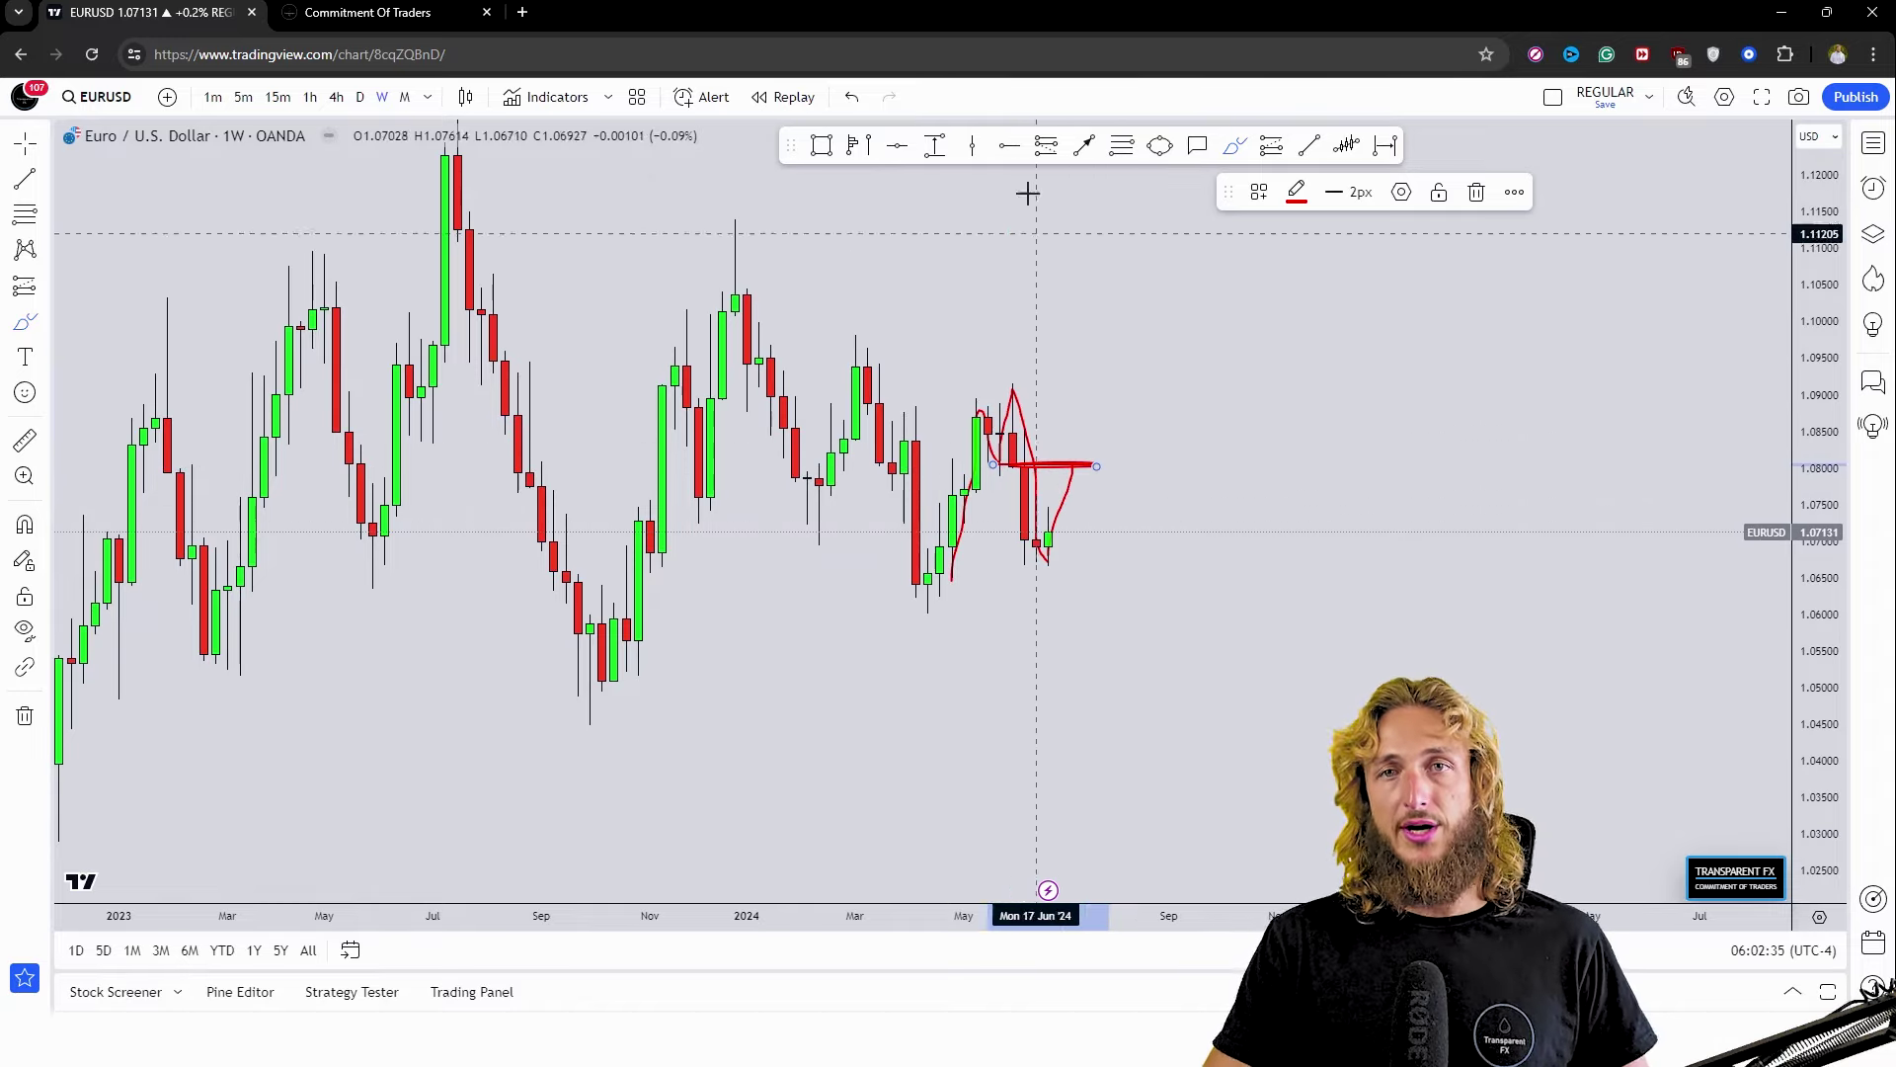
left_click(855, 97)
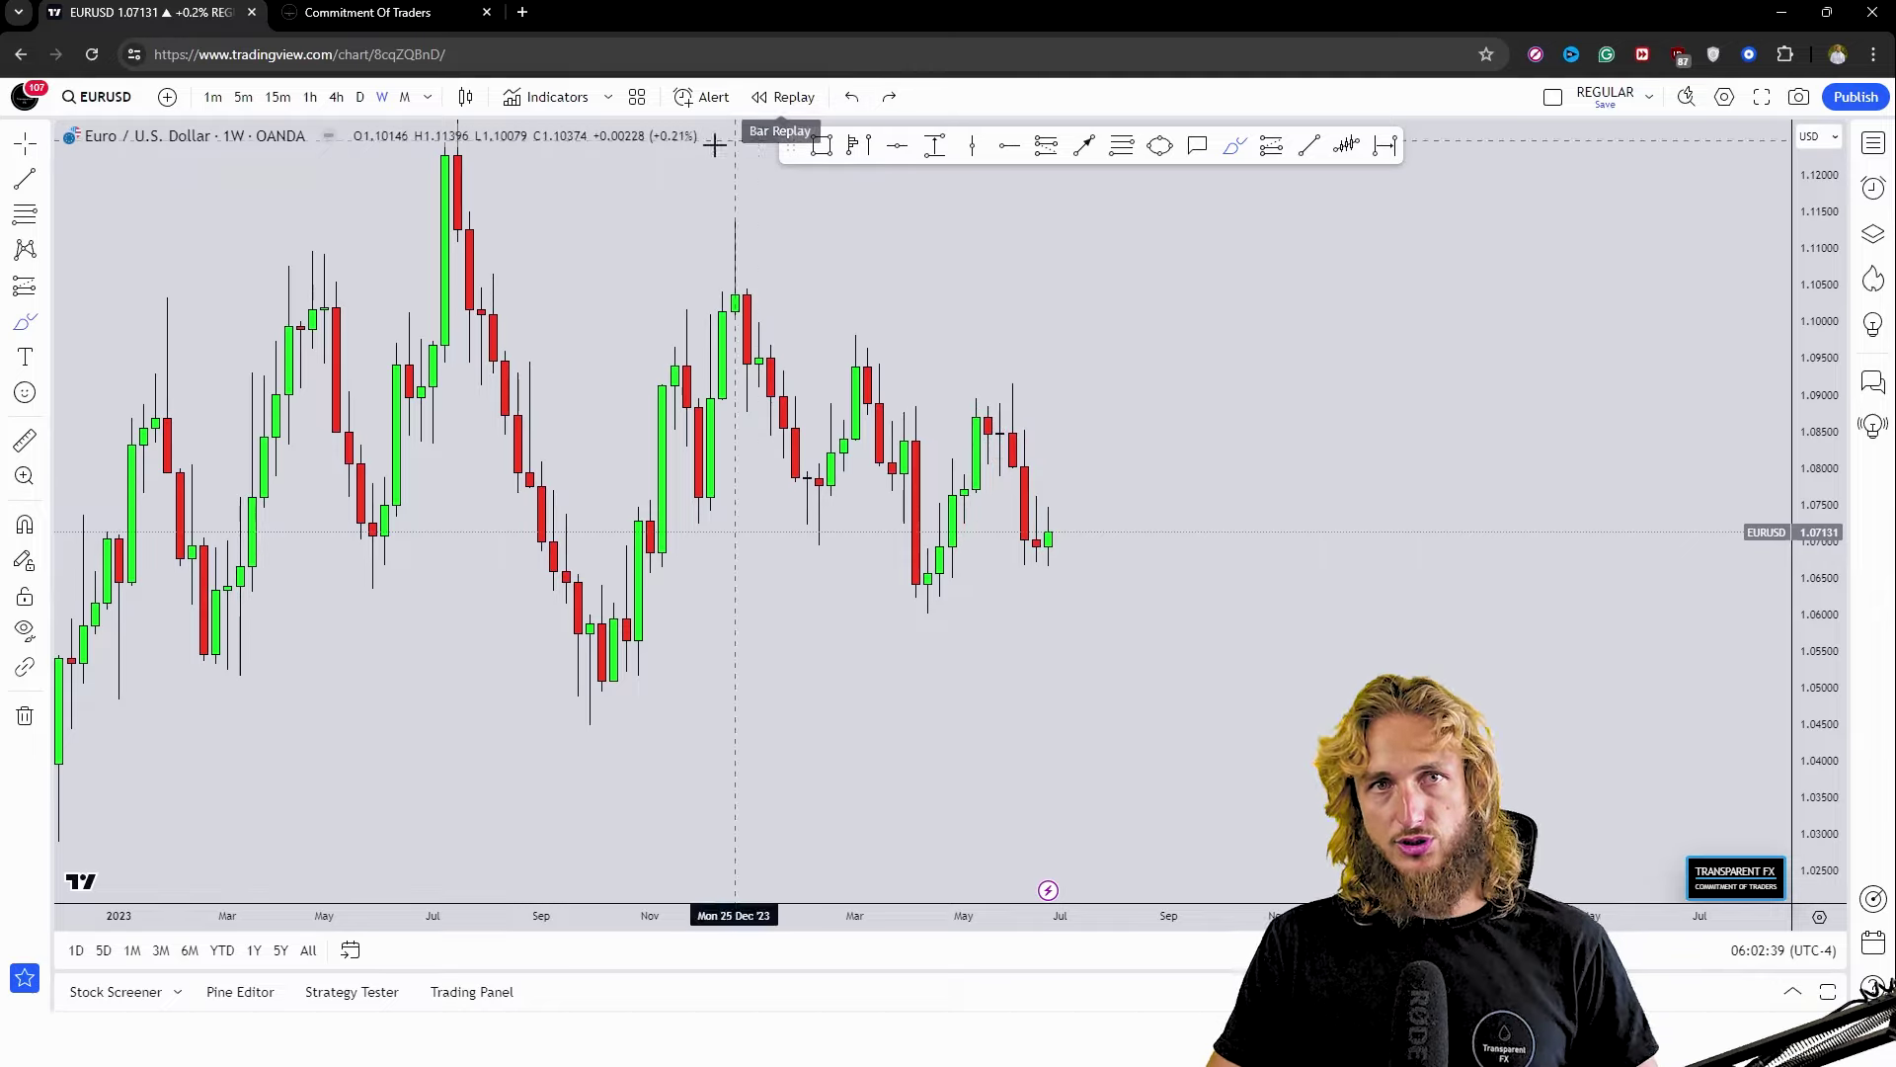
Switch to the daily timeframe and trace the downtrend from the early-June high with the brush, deleting the stroke.
left_click(357, 98)
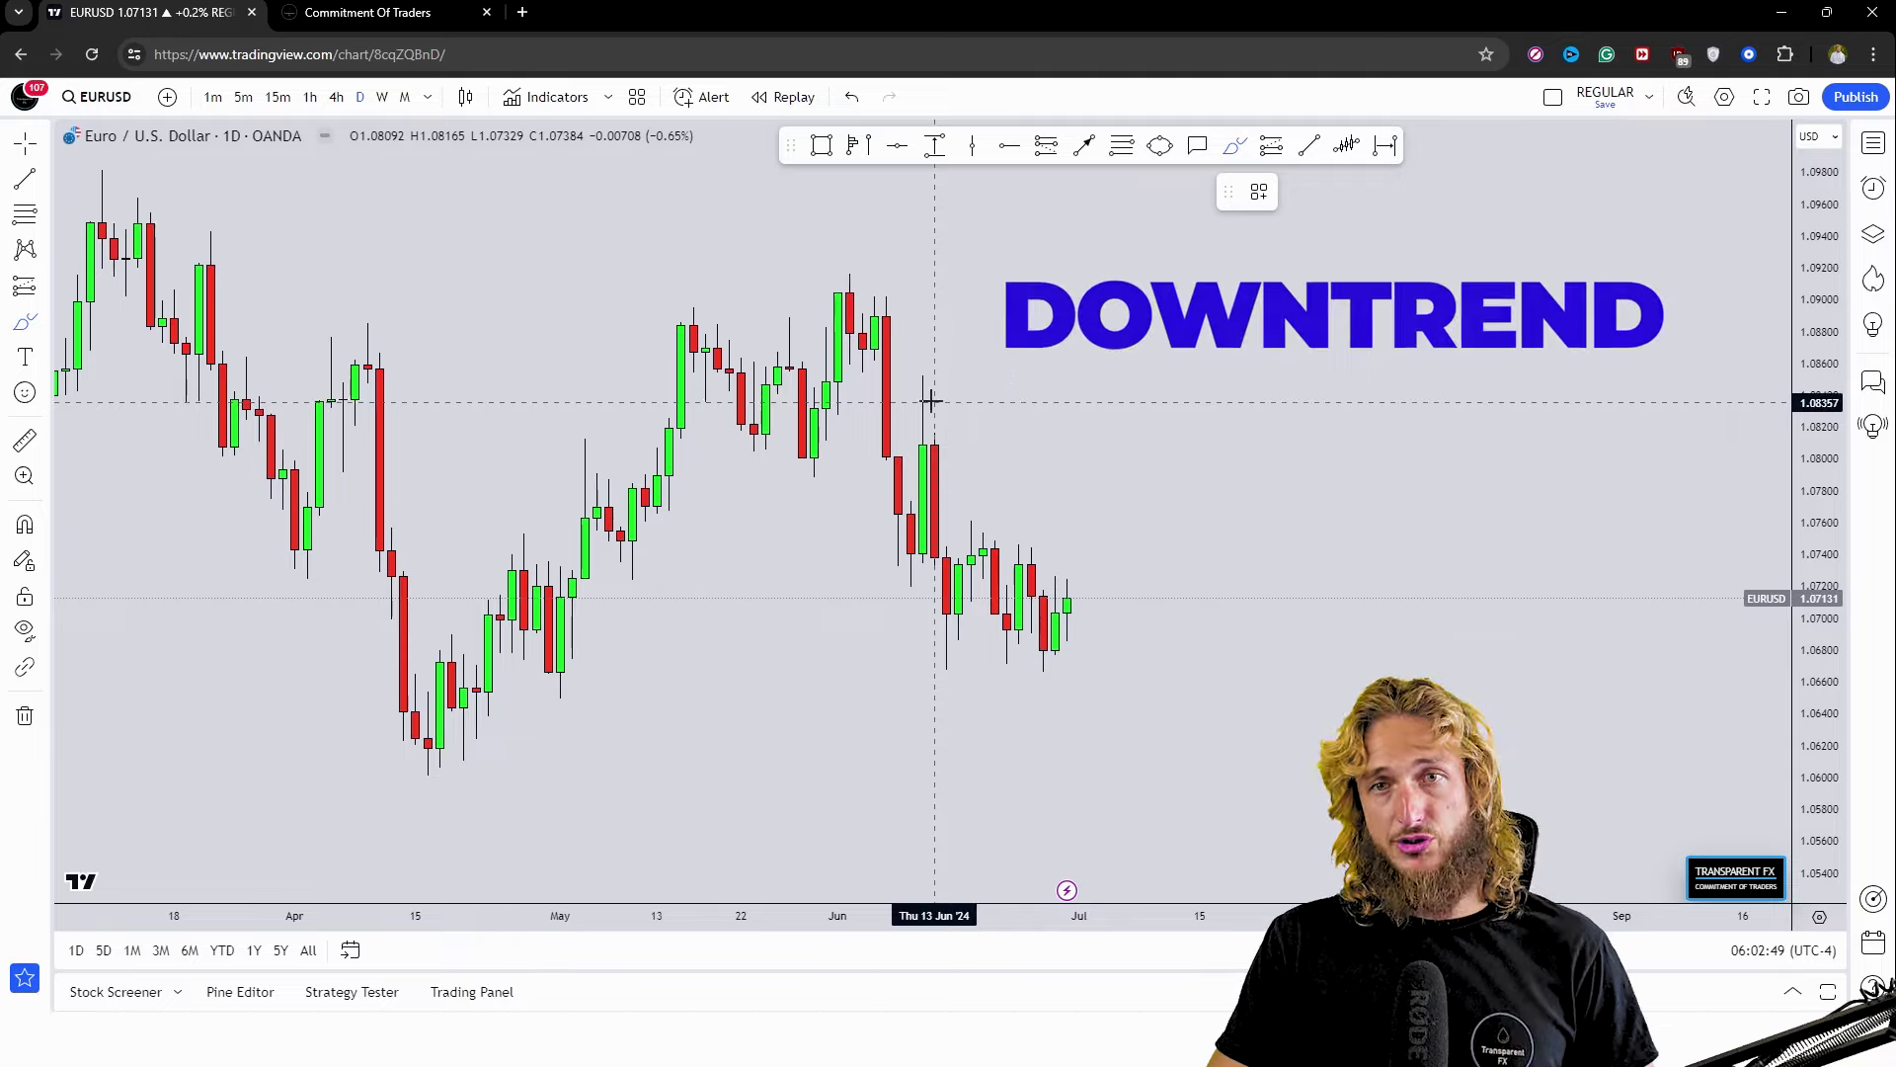
mouse_move(835, 263)
left_mouse_down()
mouse_move(861, 361)
mouse_move(897, 395)
mouse_move(911, 504)
mouse_move(939, 464)
mouse_move(956, 610)
mouse_move(1042, 623)
mouse_move(1067, 591)
left_mouse_up()
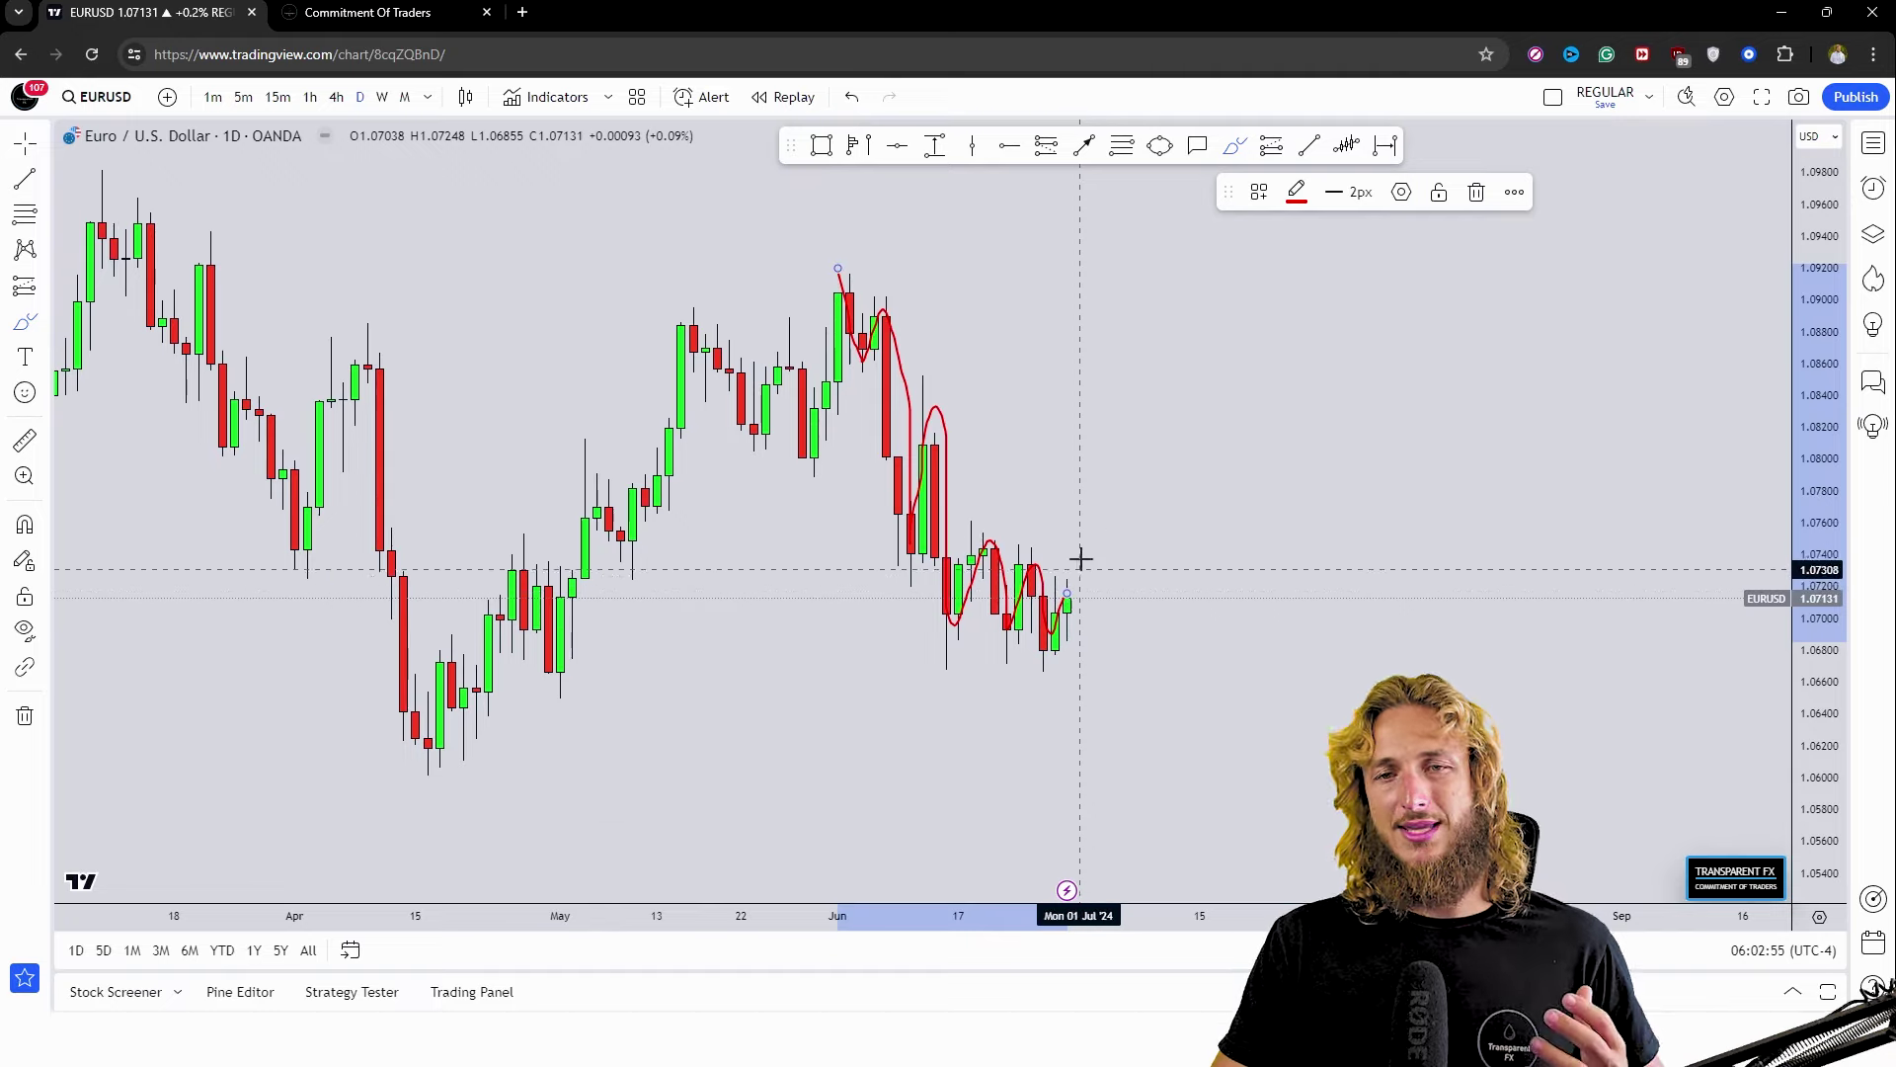
left_click(1476, 192)
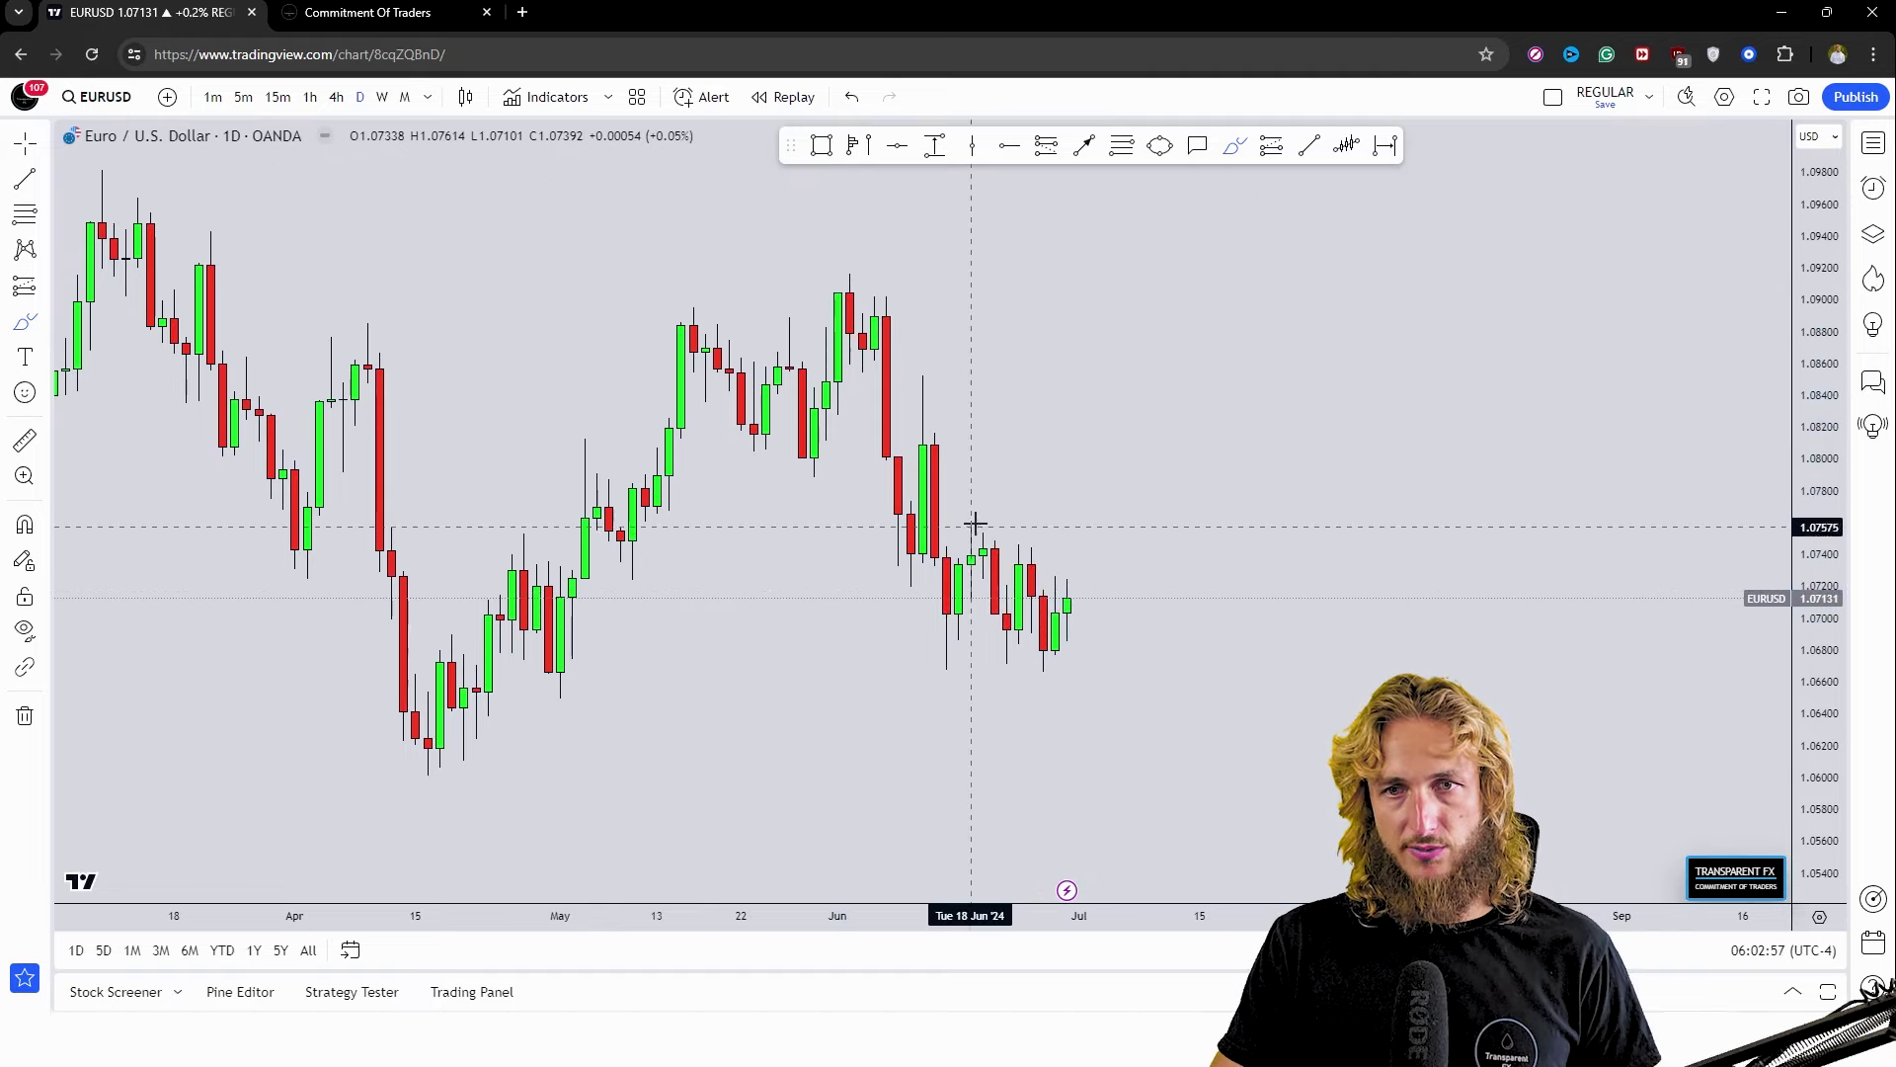
Outline the narrowing range of the late-June daily candles with an upper and a lower descending brush line.
left_click_drag(975, 524, 1104, 620)
left_click_drag(937, 644, 1092, 687)
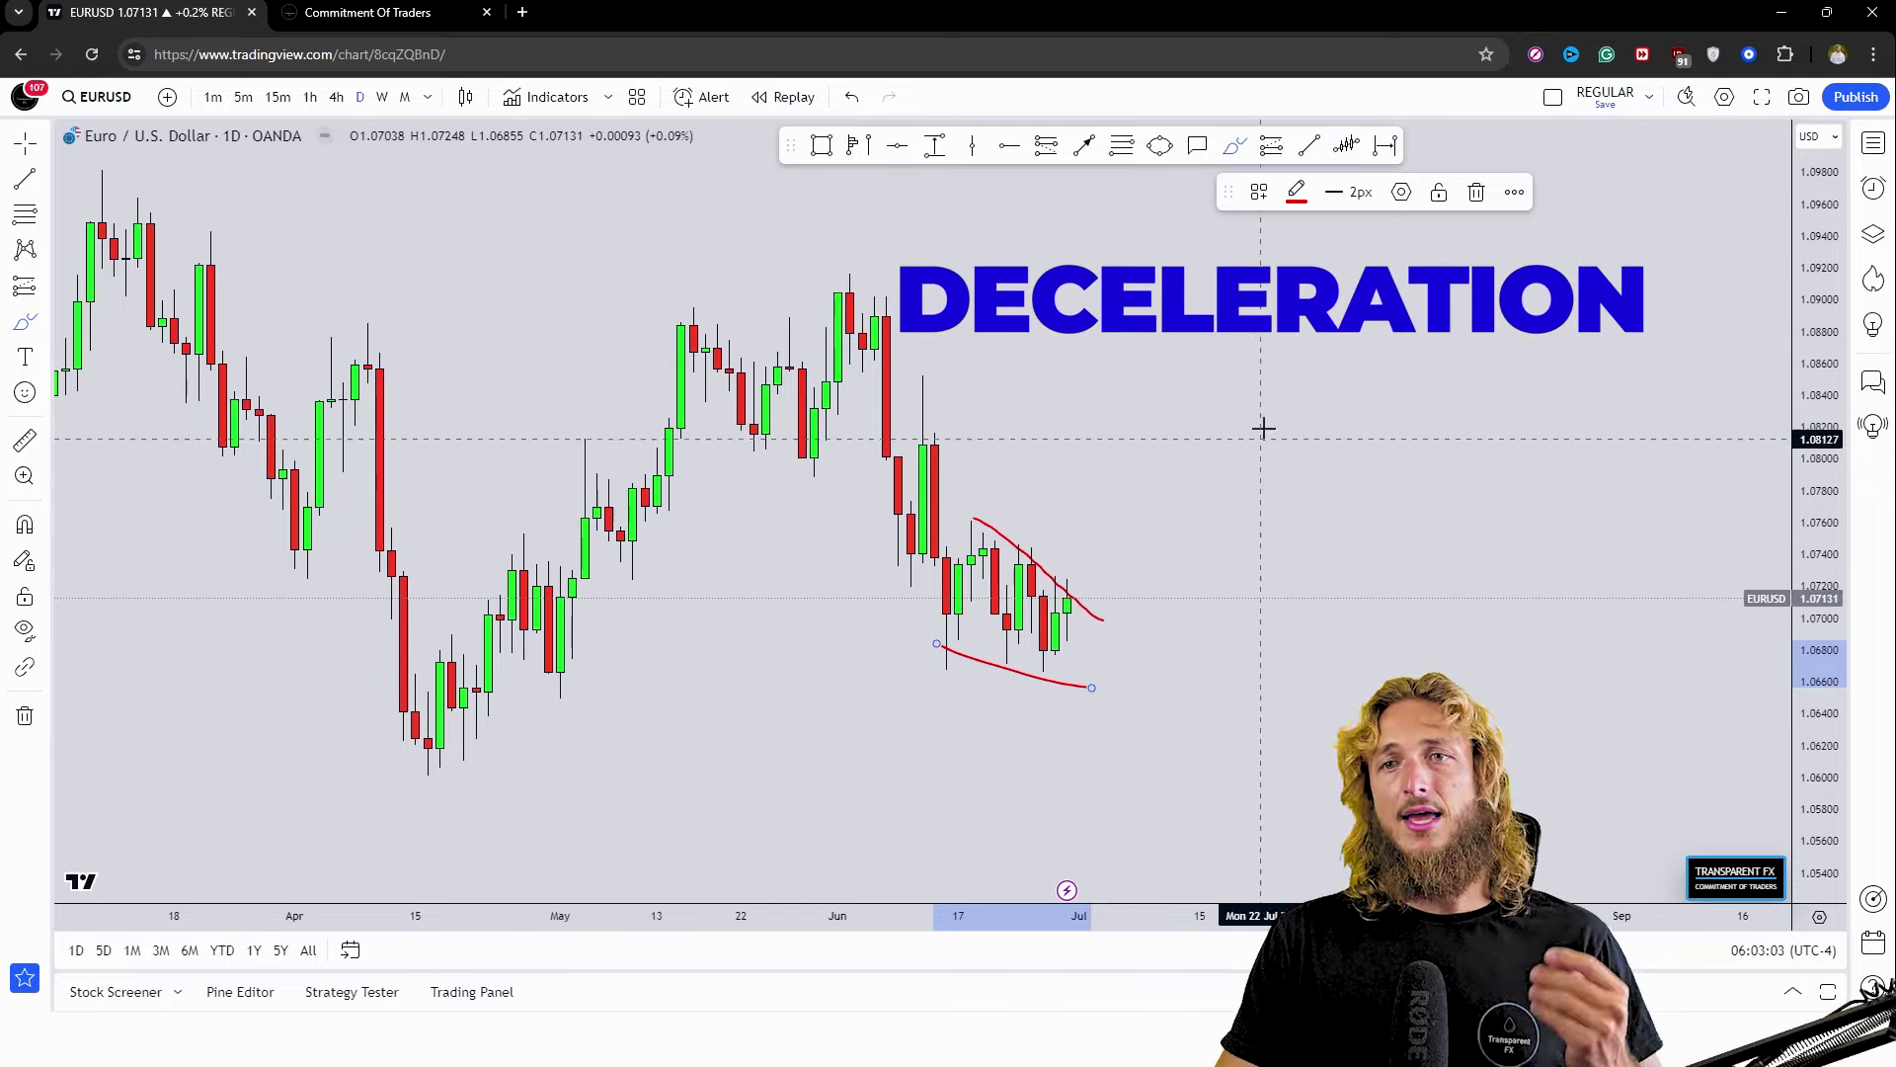
Sketch a schematic downtrend of impulses and corrections that ends in smaller swings, in the empty area beside the price.
mouse_move(1289, 252)
left_mouse_down()
mouse_move(1324, 423)
mouse_move(1377, 312)
mouse_move(1404, 518)
left_mouse_up()
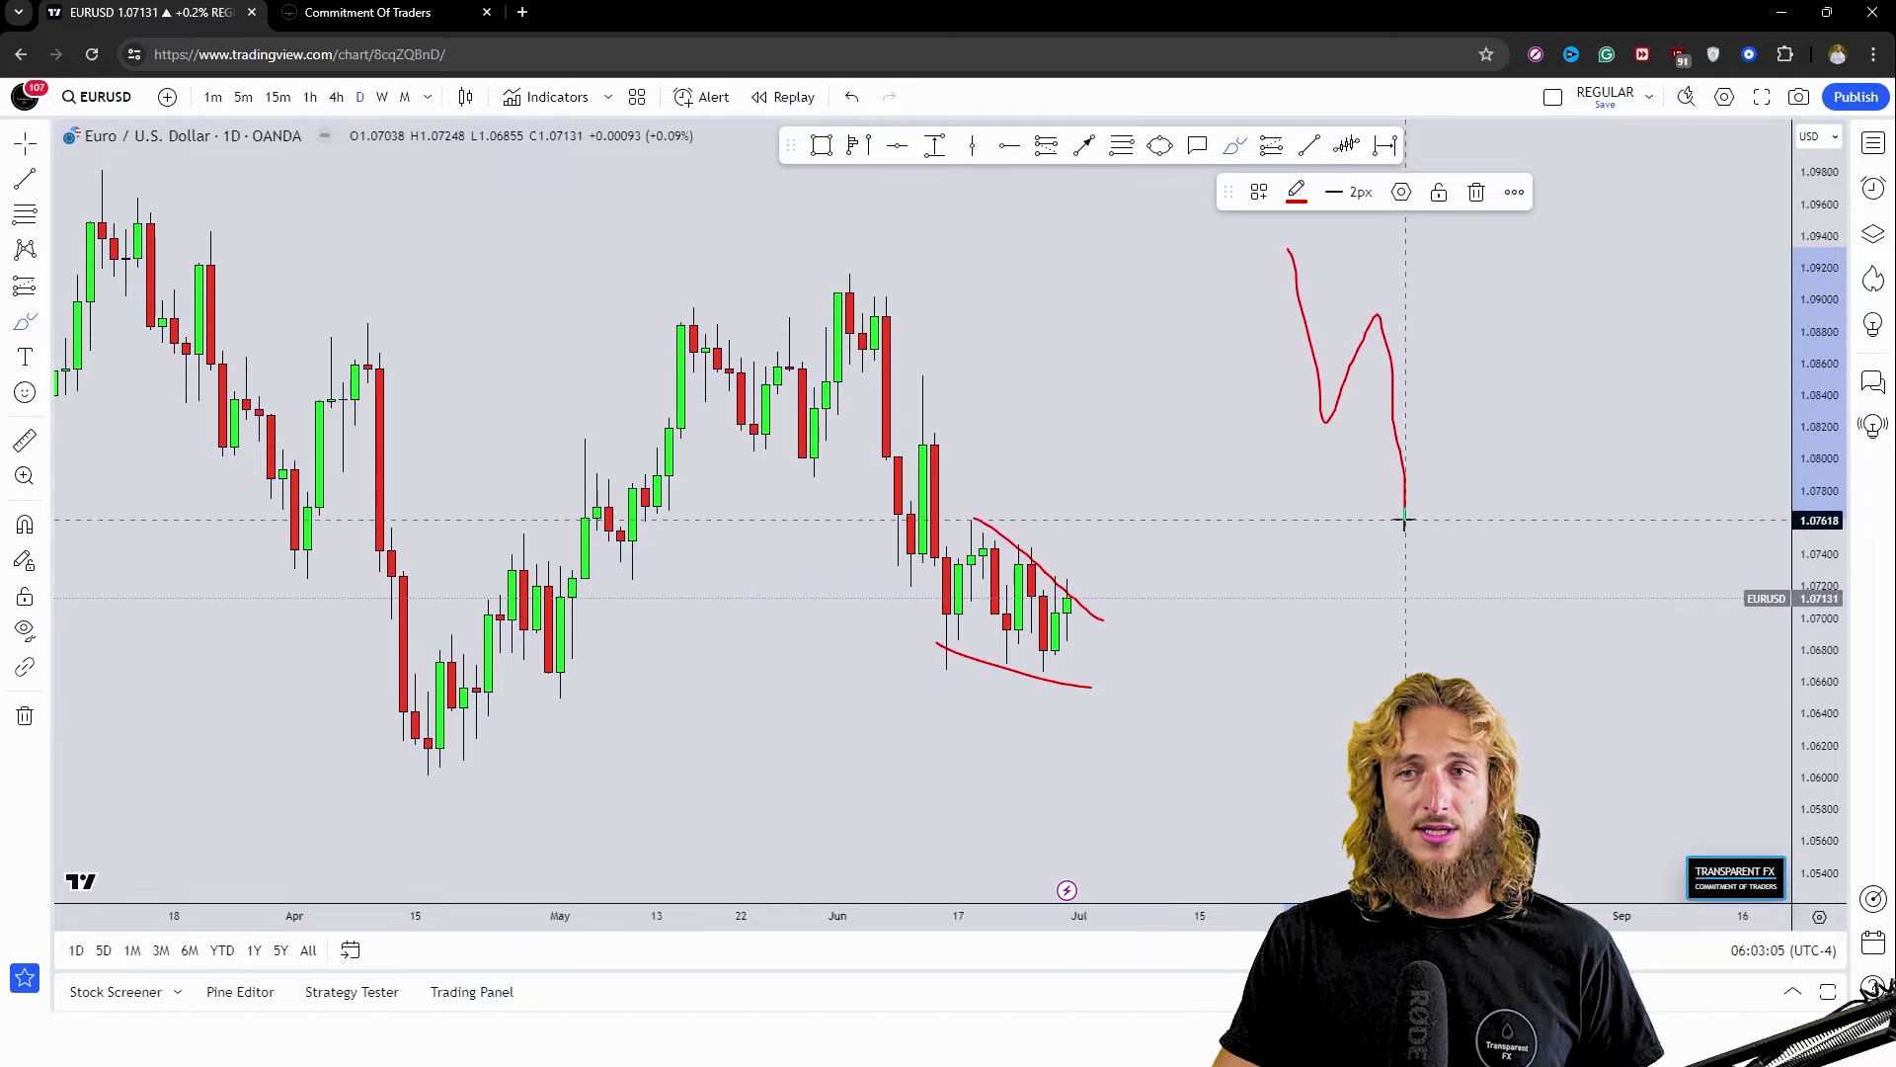
left_click_drag(1450, 405, 1489, 575)
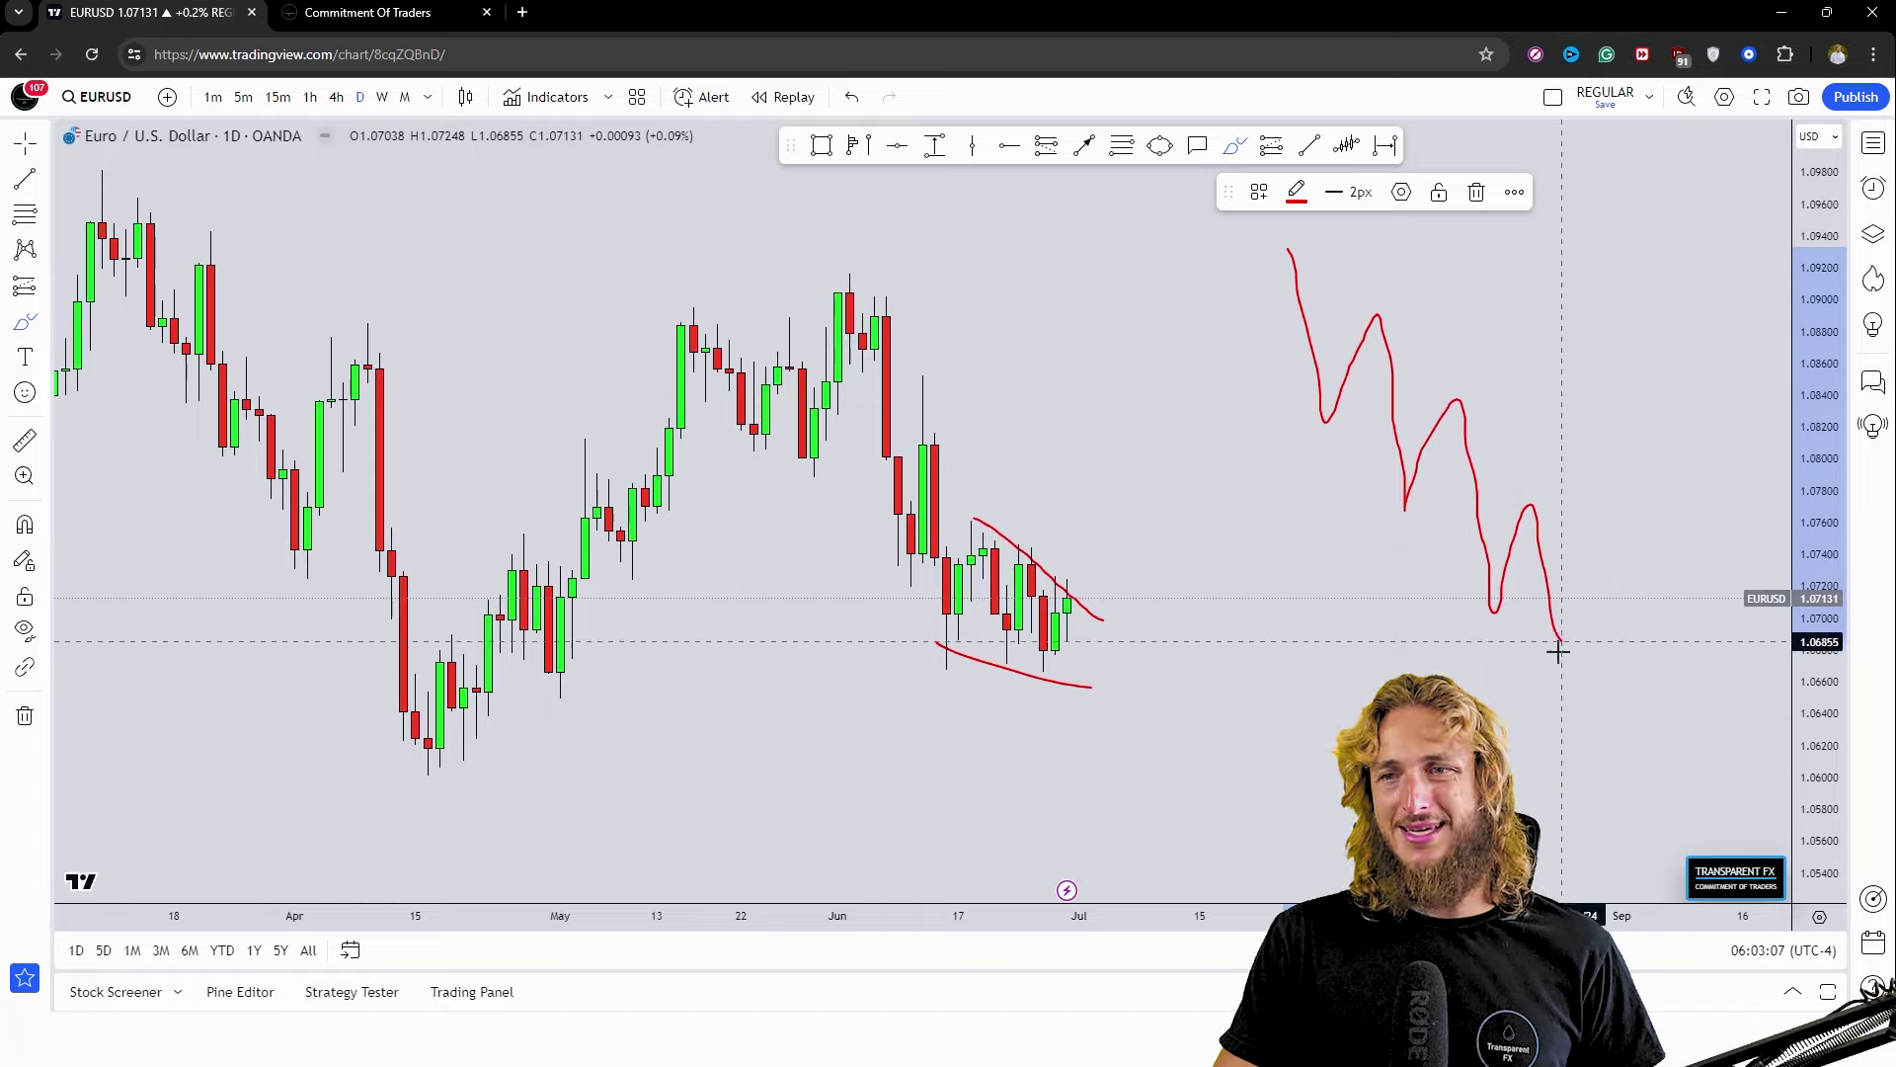
left_click_drag(1558, 647, 1574, 699)
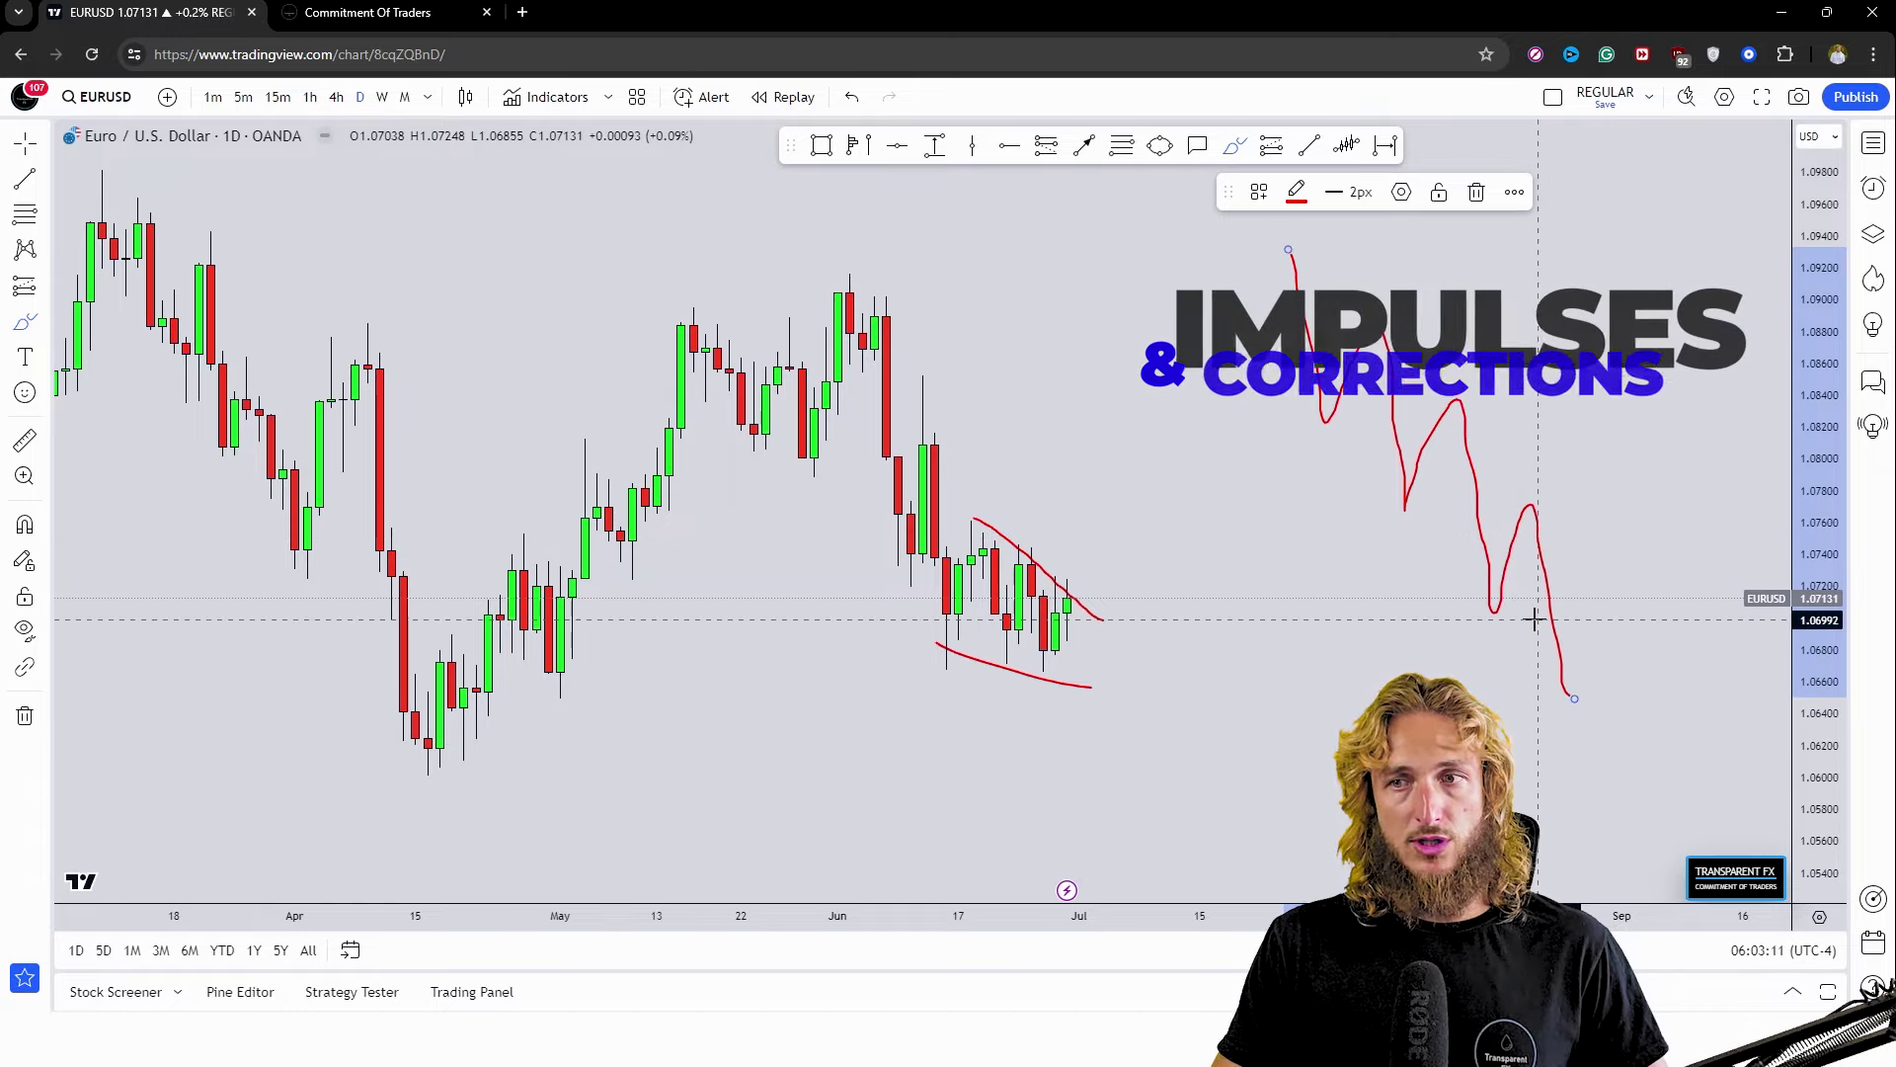
mouse_move(1573, 698)
left_mouse_down()
mouse_move(1599, 605)
mouse_move(1611, 692)
mouse_move(1669, 704)
left_mouse_up()
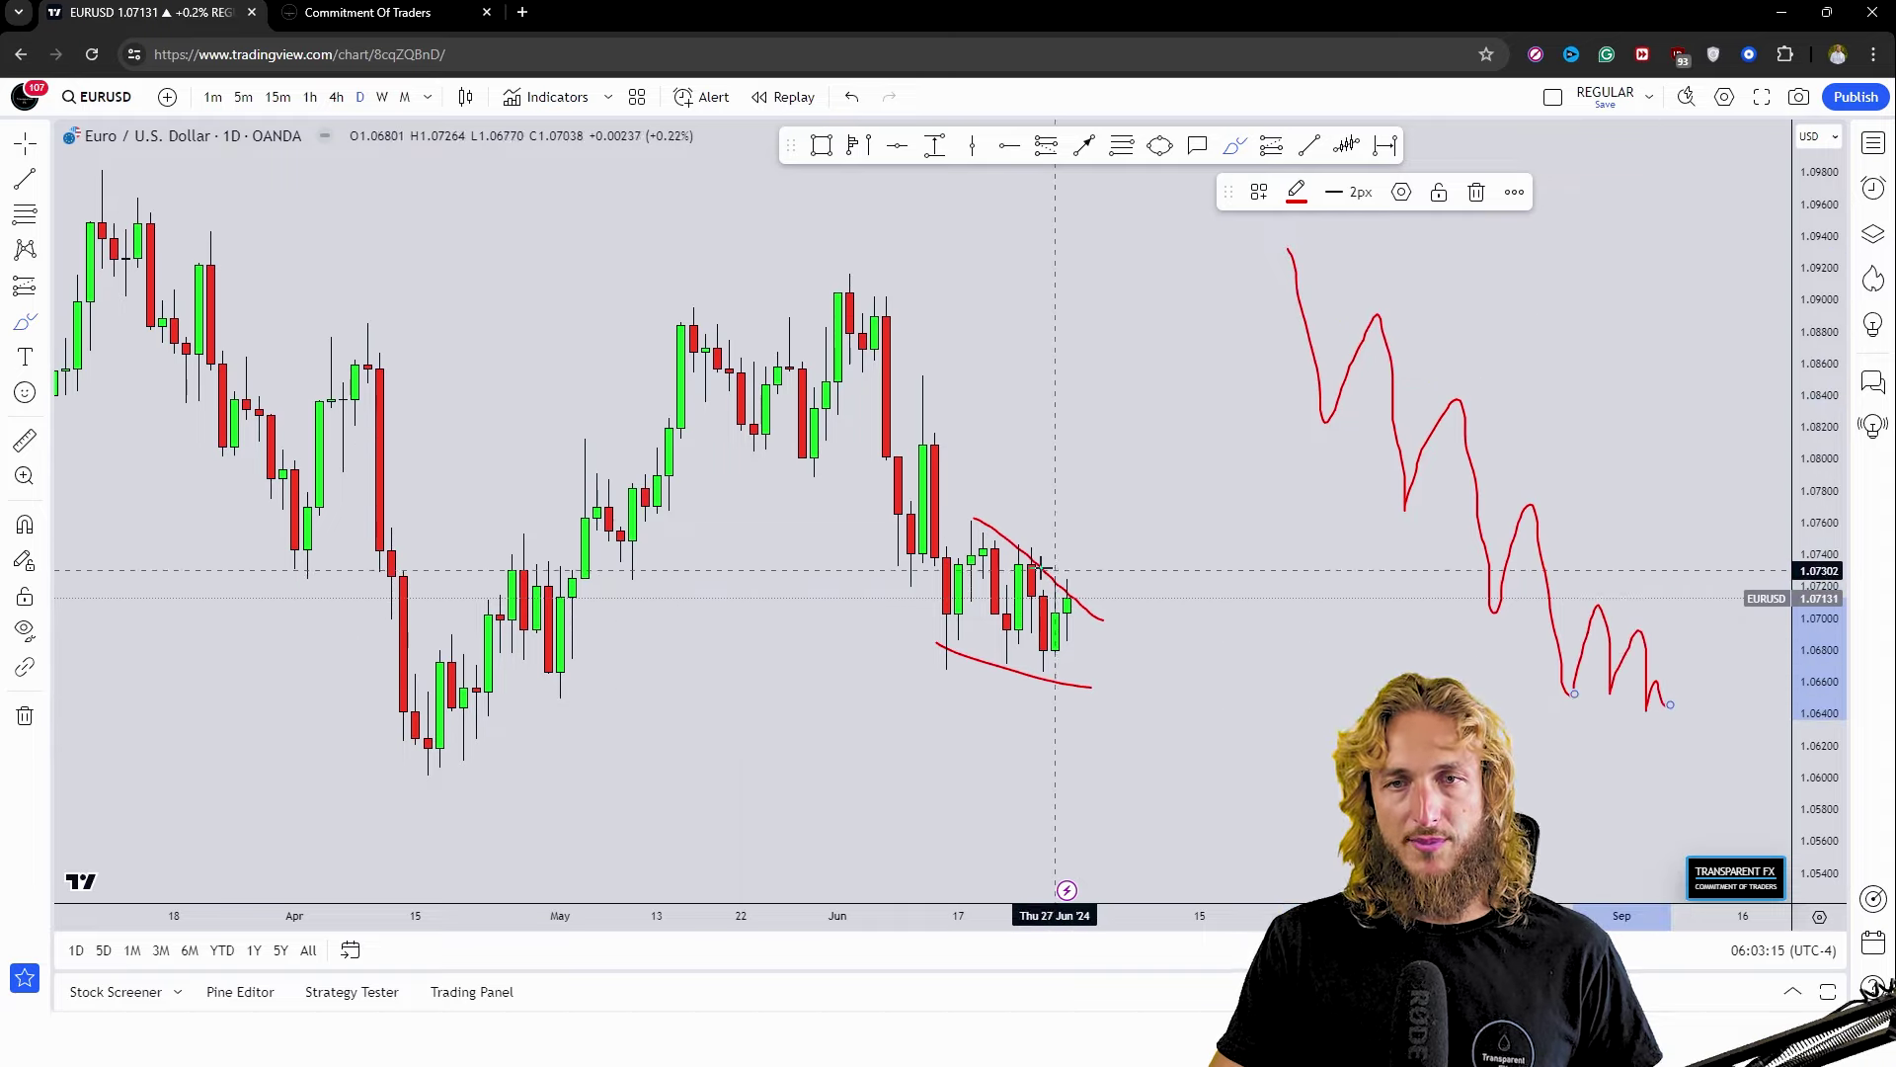
Trace the zigzag inside the late-June wedge and undo all brush drawings on the daily chart.
mouse_move(975, 529)
left_mouse_down()
mouse_move(1037, 563)
mouse_move(1054, 620)
mouse_move(1067, 595)
left_mouse_up()
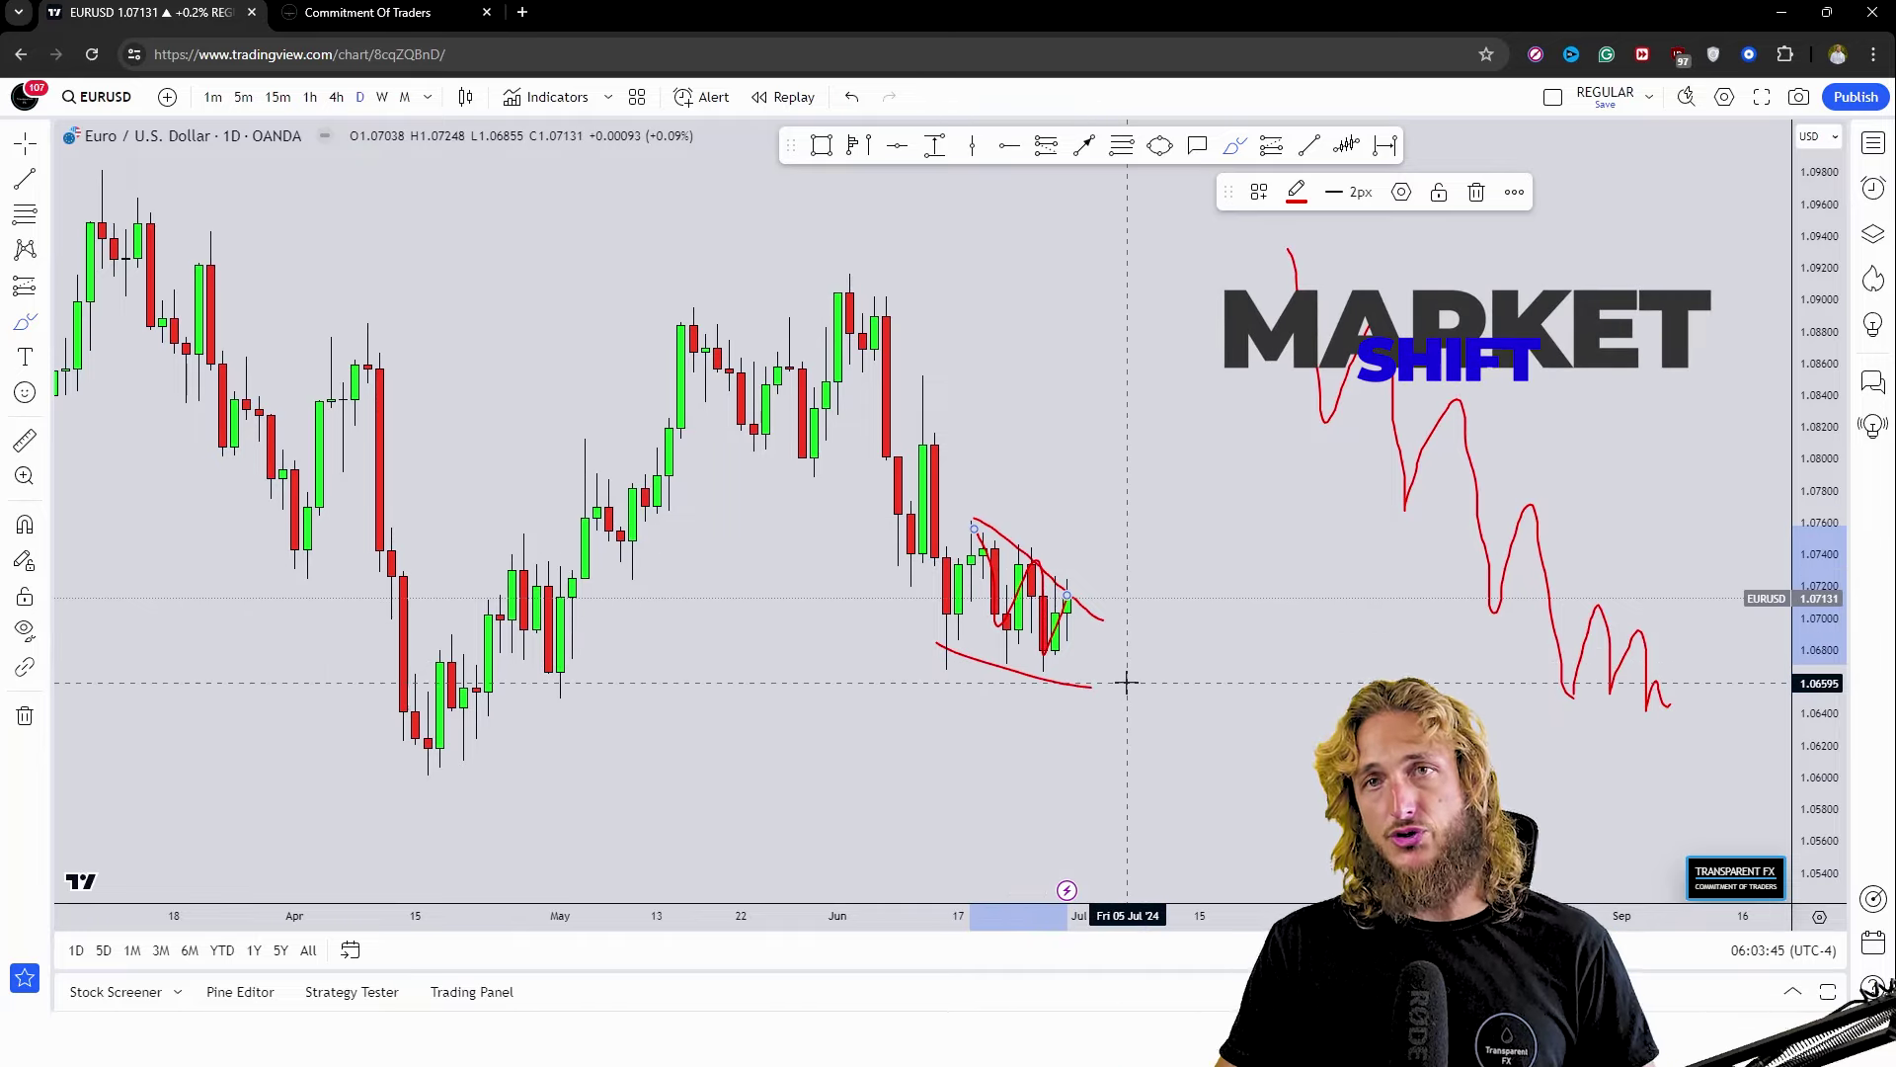
left_click(854, 97)
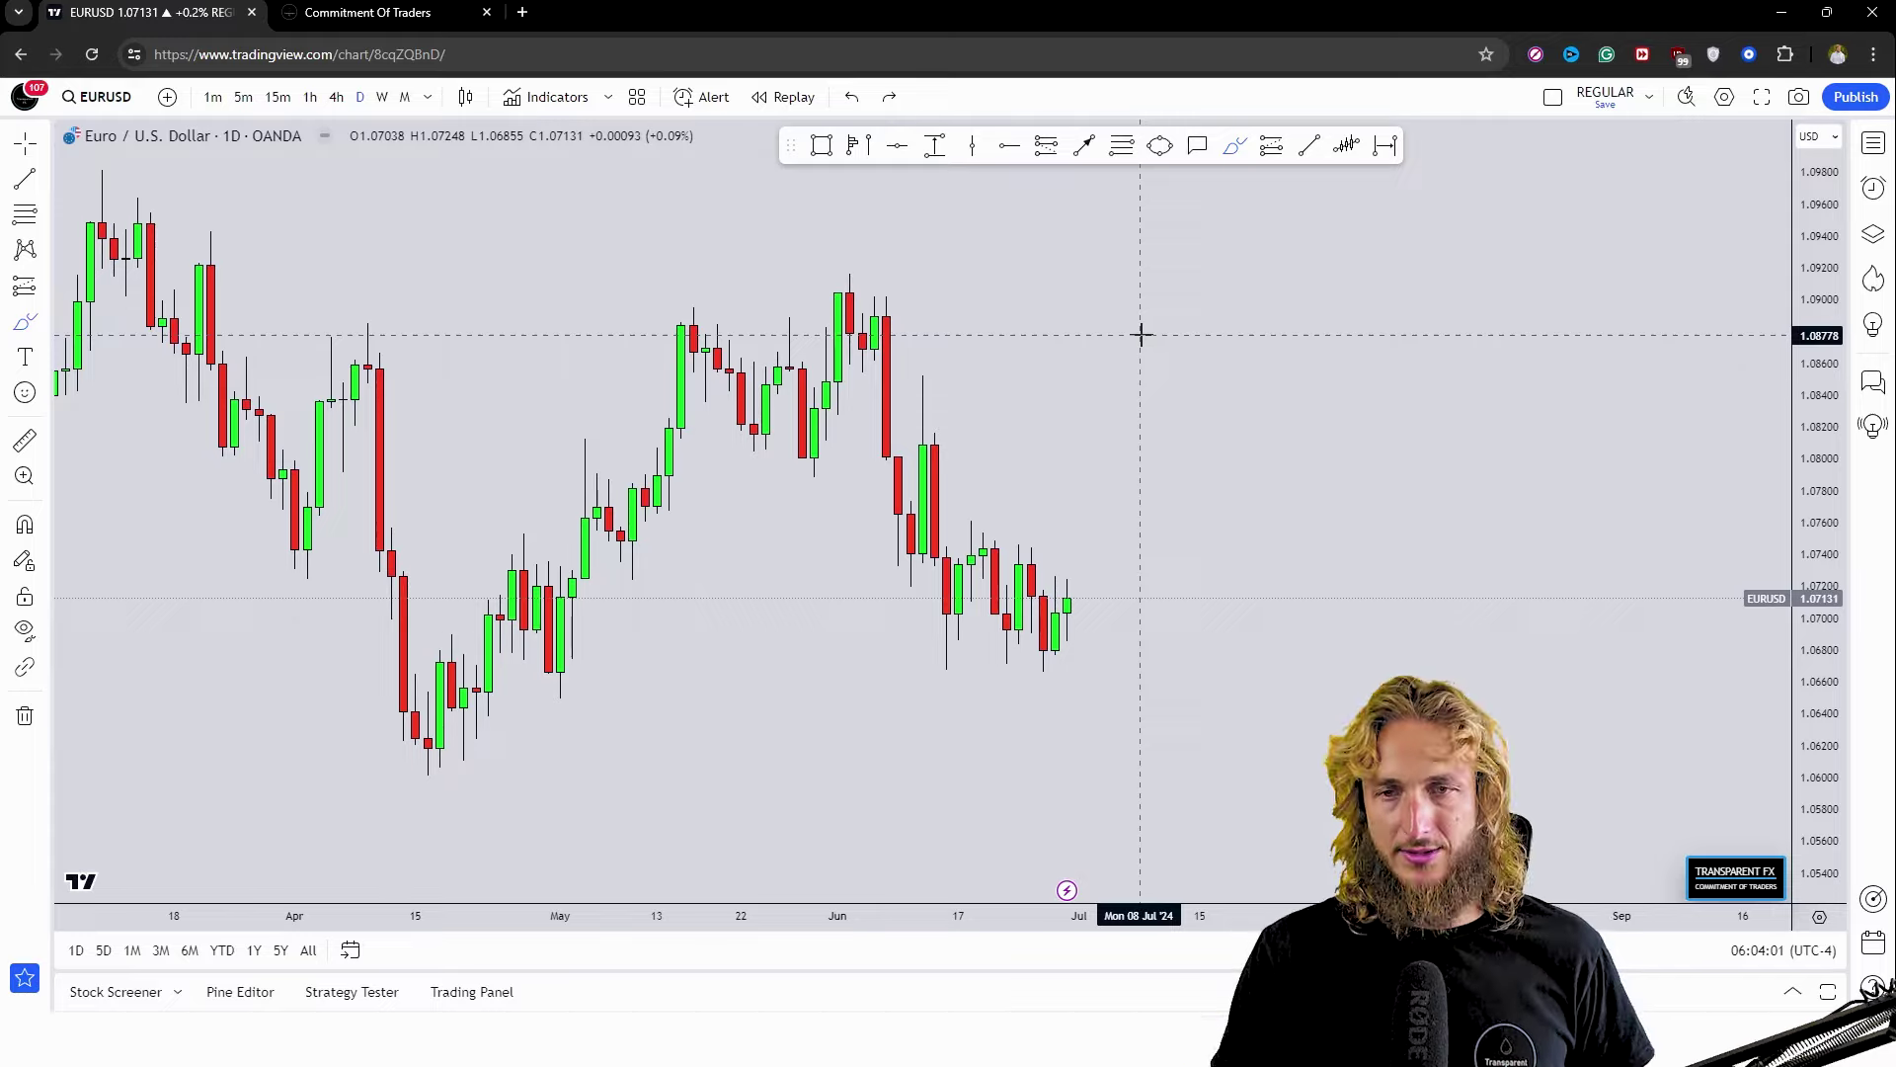
Brush the early-June M pattern with its neckline at about 1.0850, the retest and the following drop, and undo the strokes.
left_click_drag(1081, 521, 1086, 496)
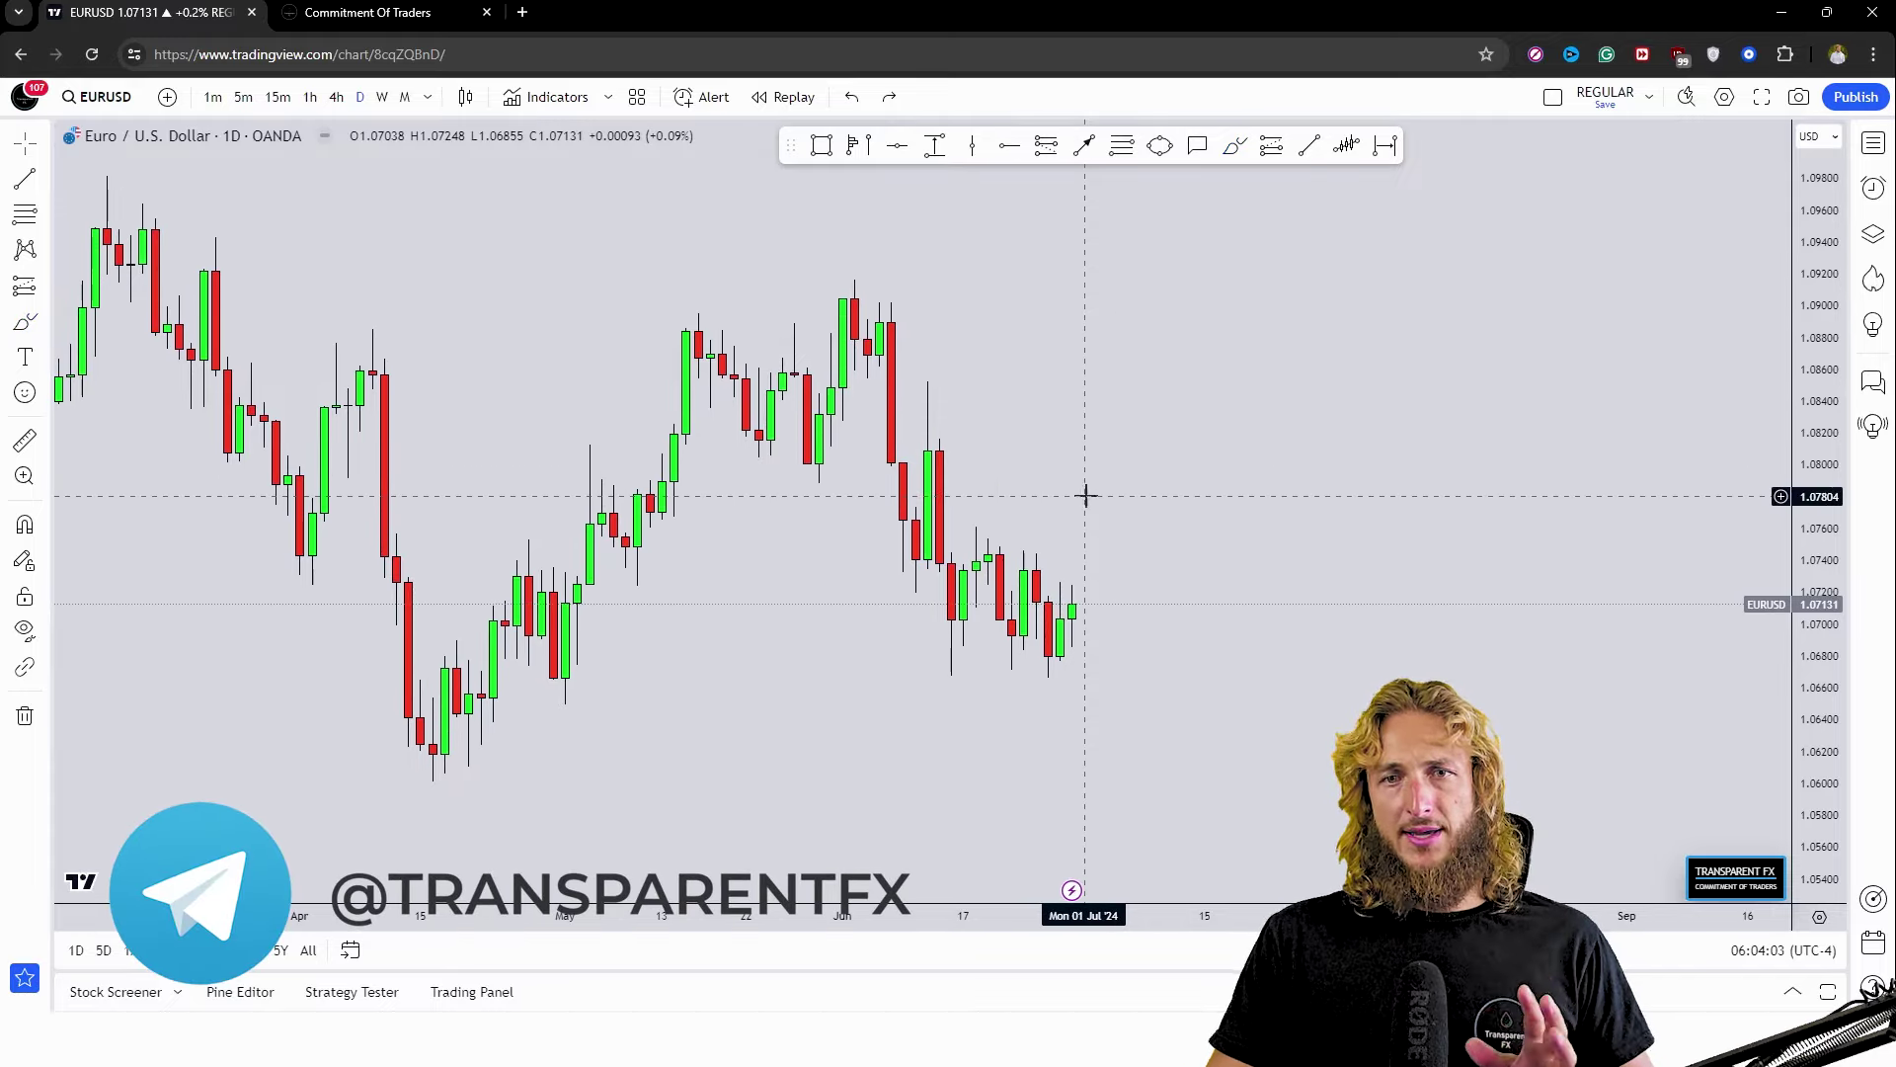
left_click(1234, 147)
mouse_move(829, 469)
left_mouse_down()
mouse_move(893, 375)
mouse_move(921, 571)
mouse_move(935, 386)
mouse_move(889, 382)
mouse_move(981, 381)
mouse_move(960, 388)
mouse_move(1009, 593)
left_mouse_up()
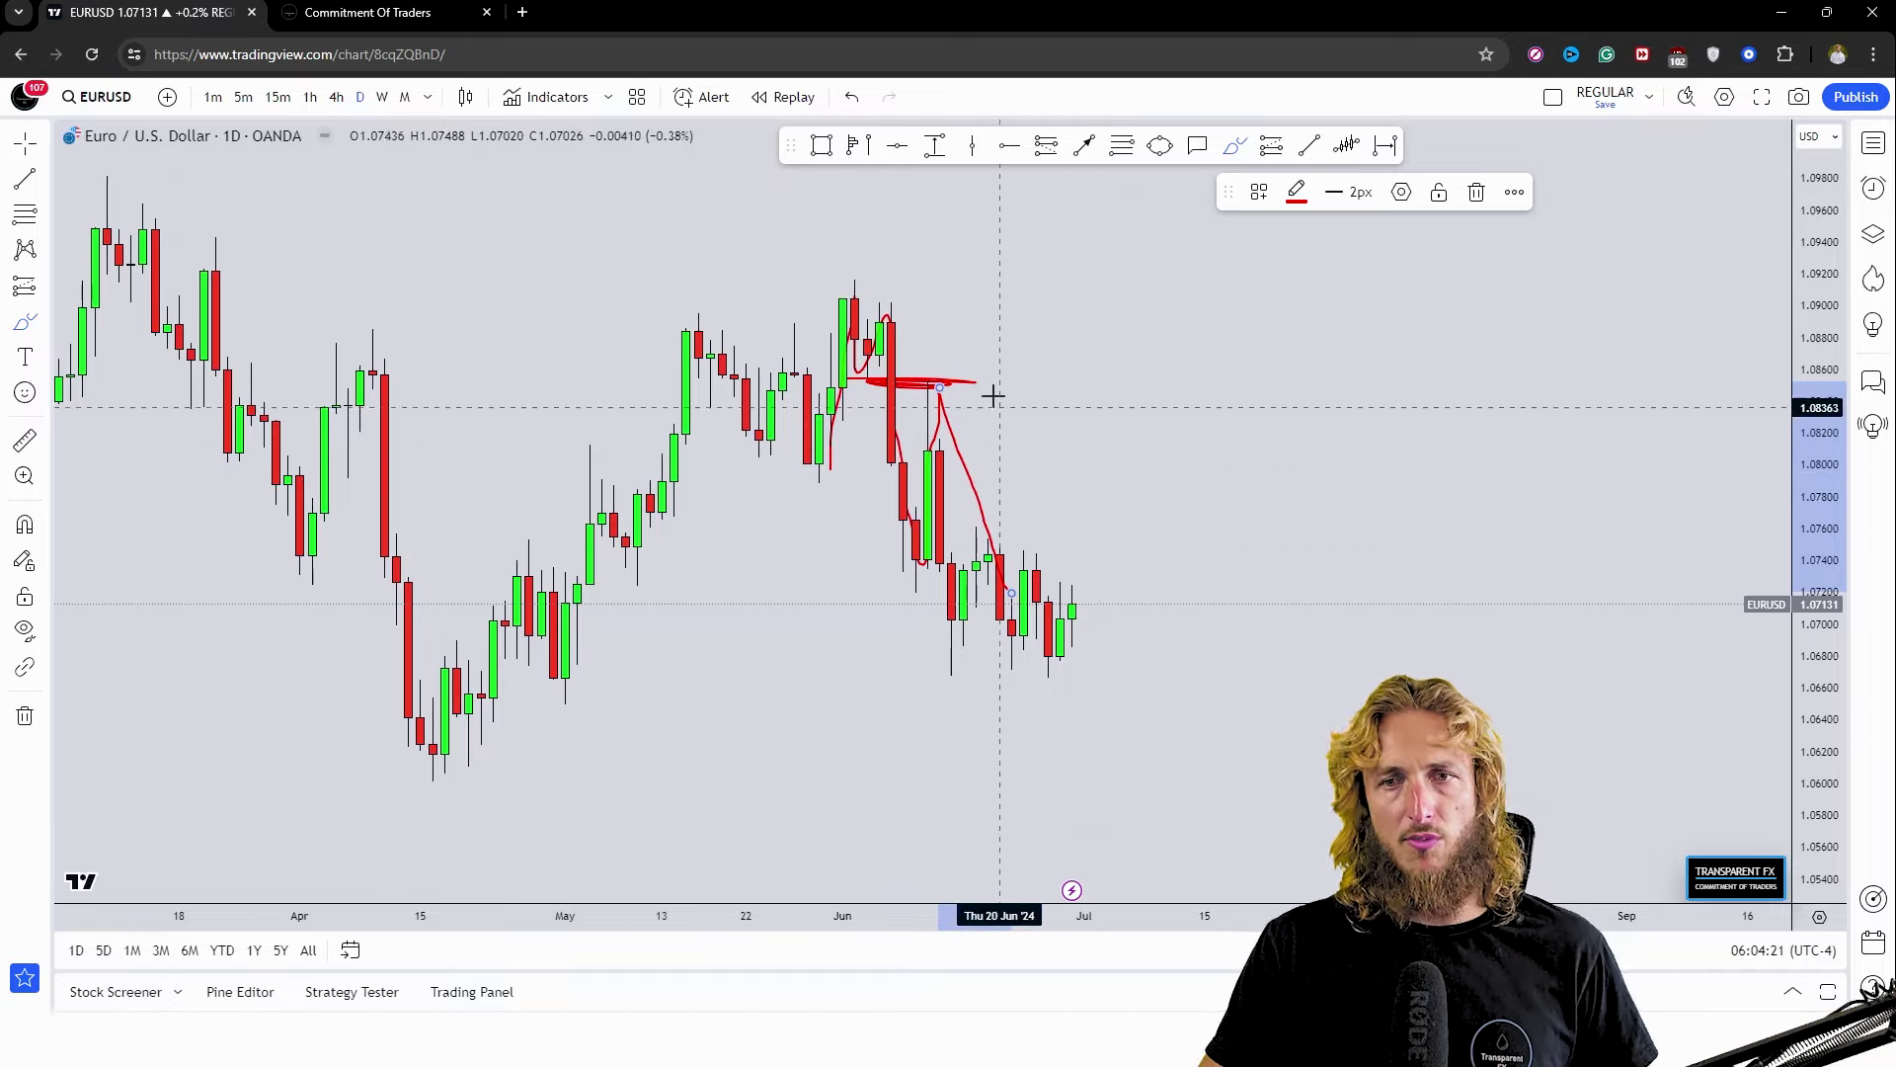
left_click(857, 96)
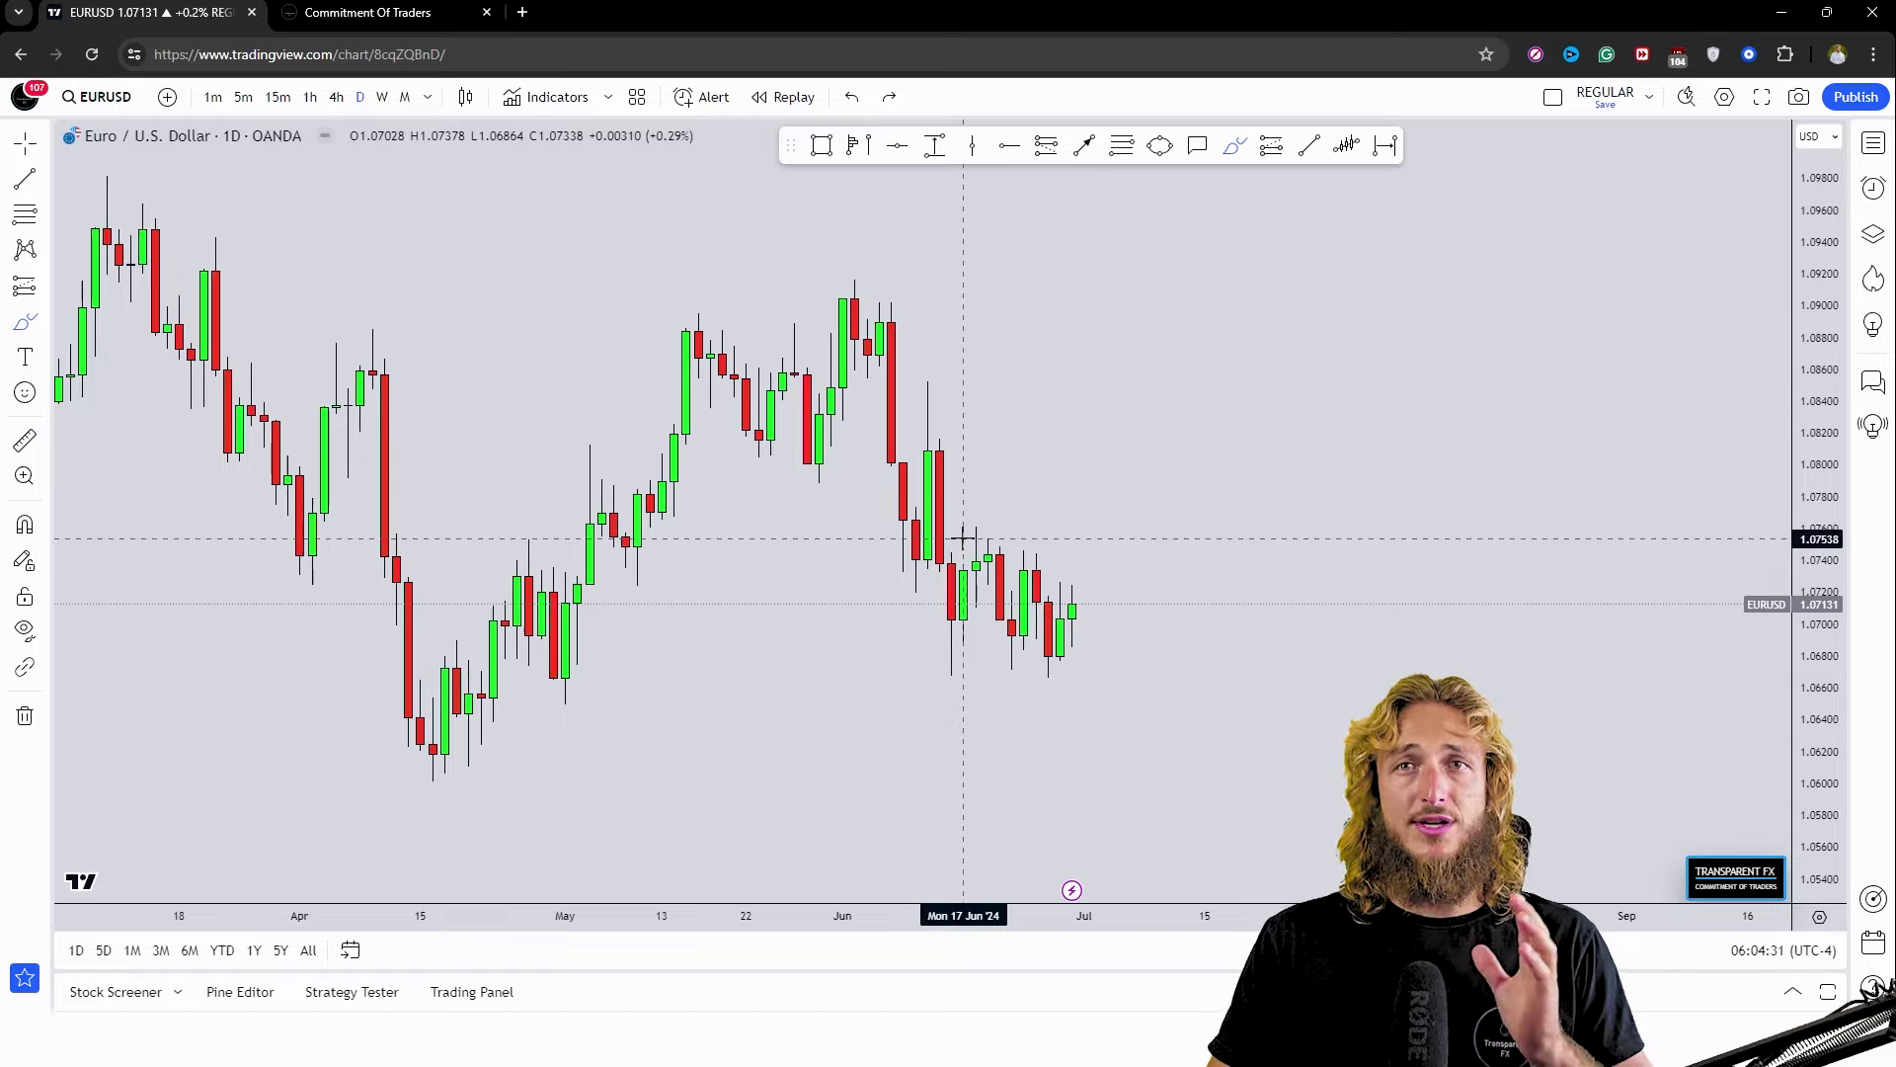
Draw two converging brush lines above and below the late-June candles, and undo both.
mouse_move(980, 520)
left_mouse_down()
mouse_move(1076, 593)
mouse_move(1099, 659)
left_mouse_up()
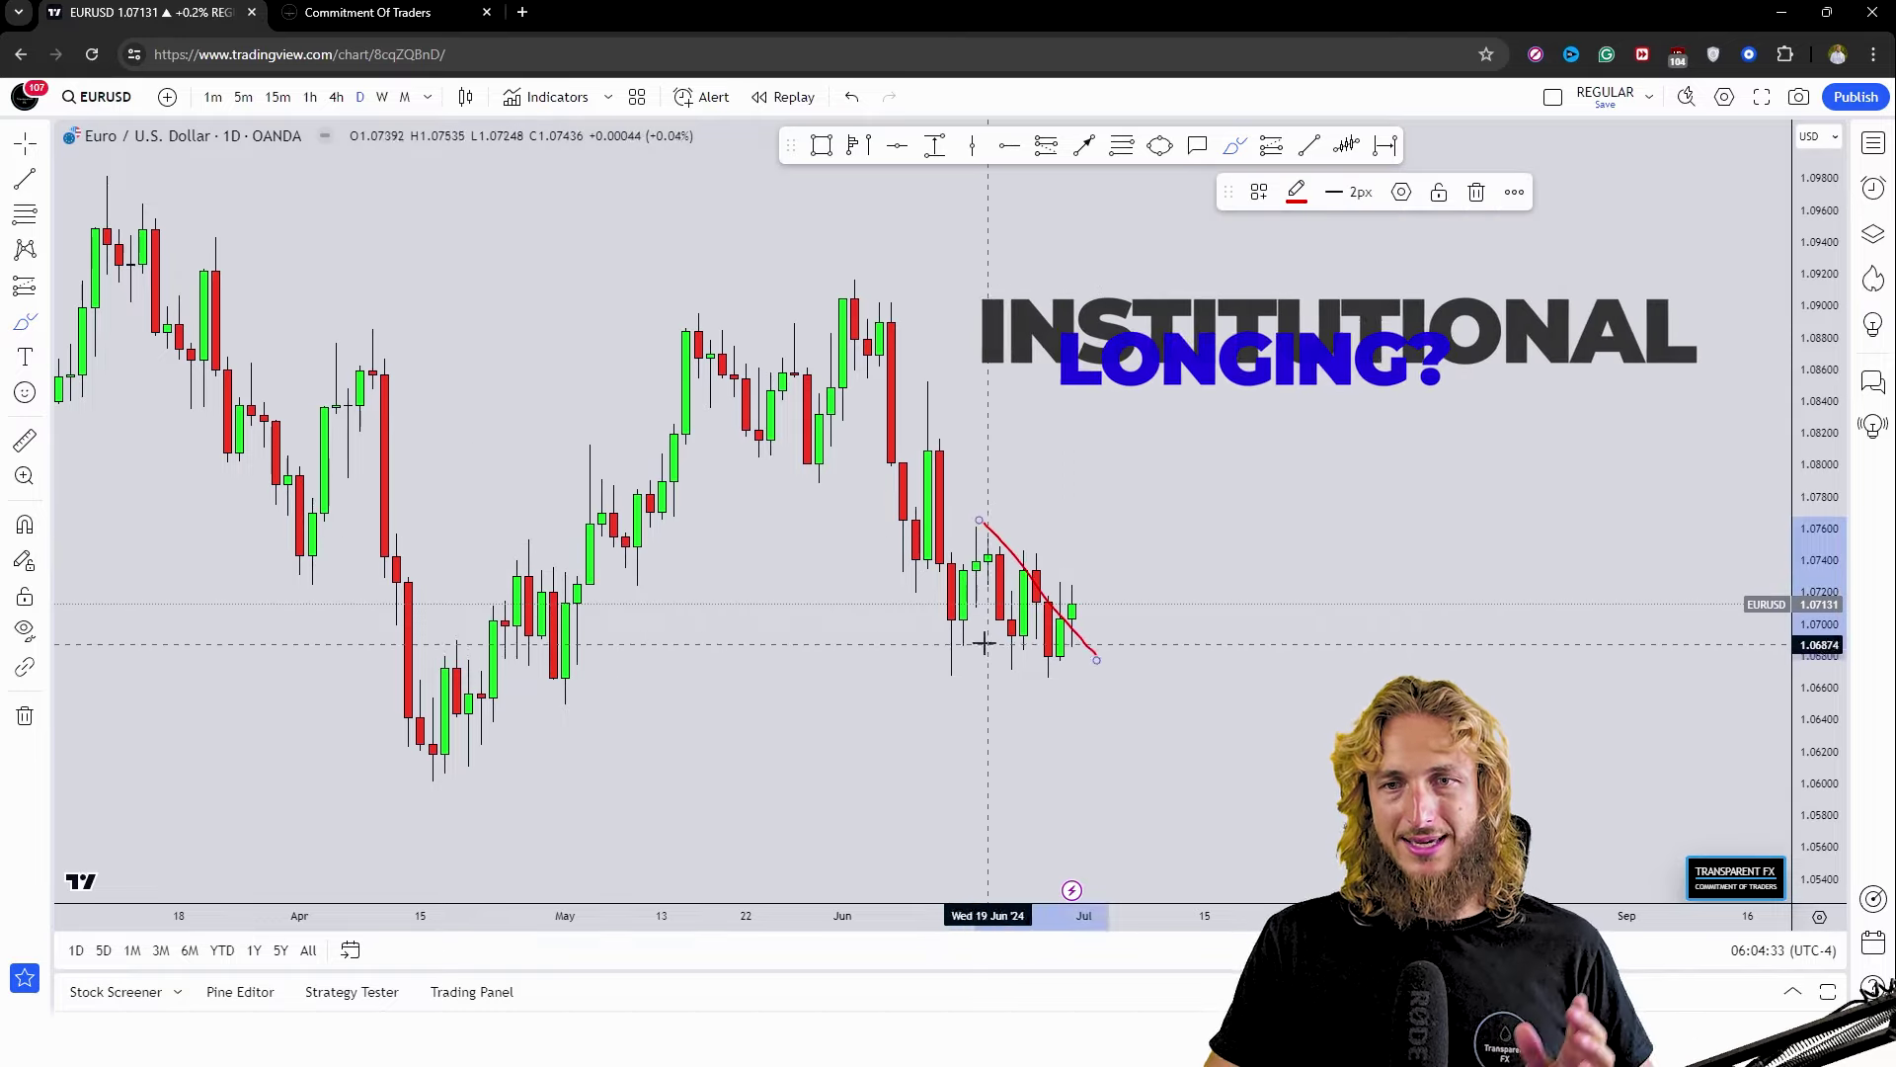
left_click_drag(954, 633, 1097, 687)
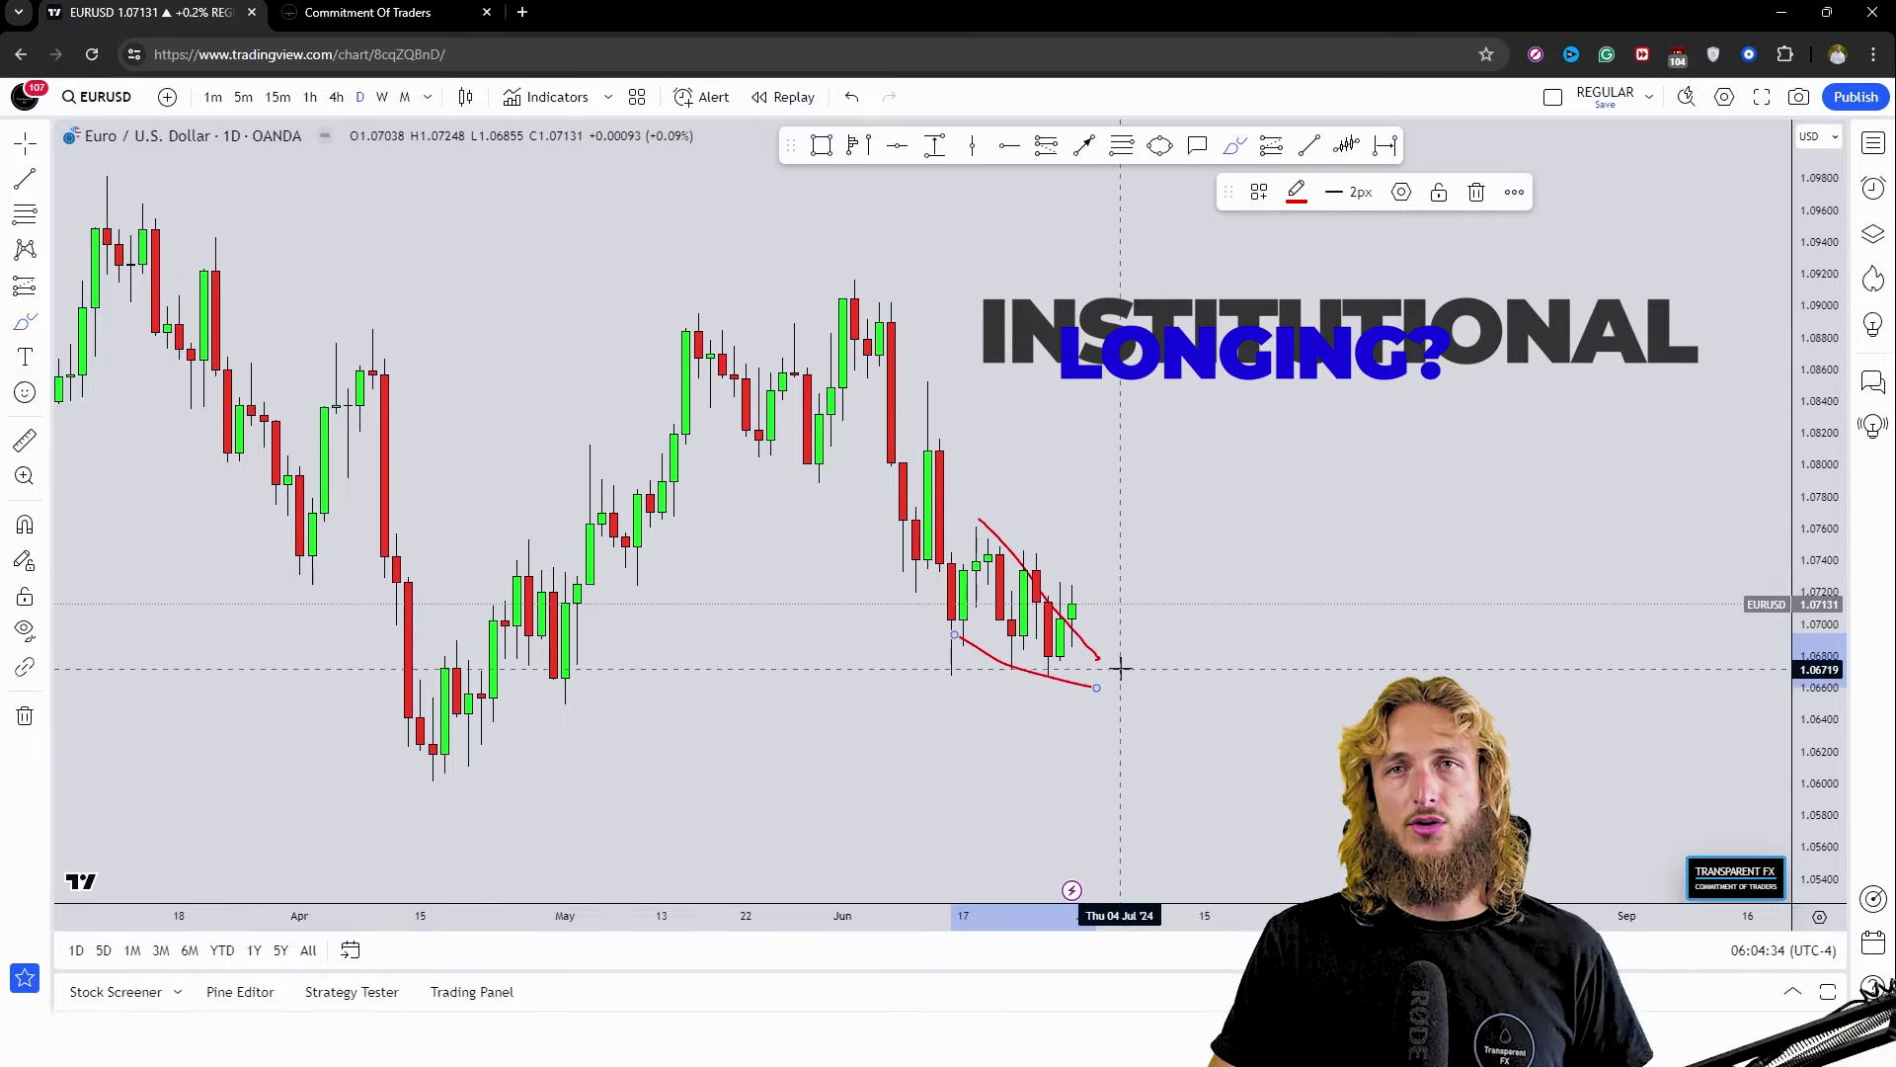
left_click(852, 96)
left_click(851, 96)
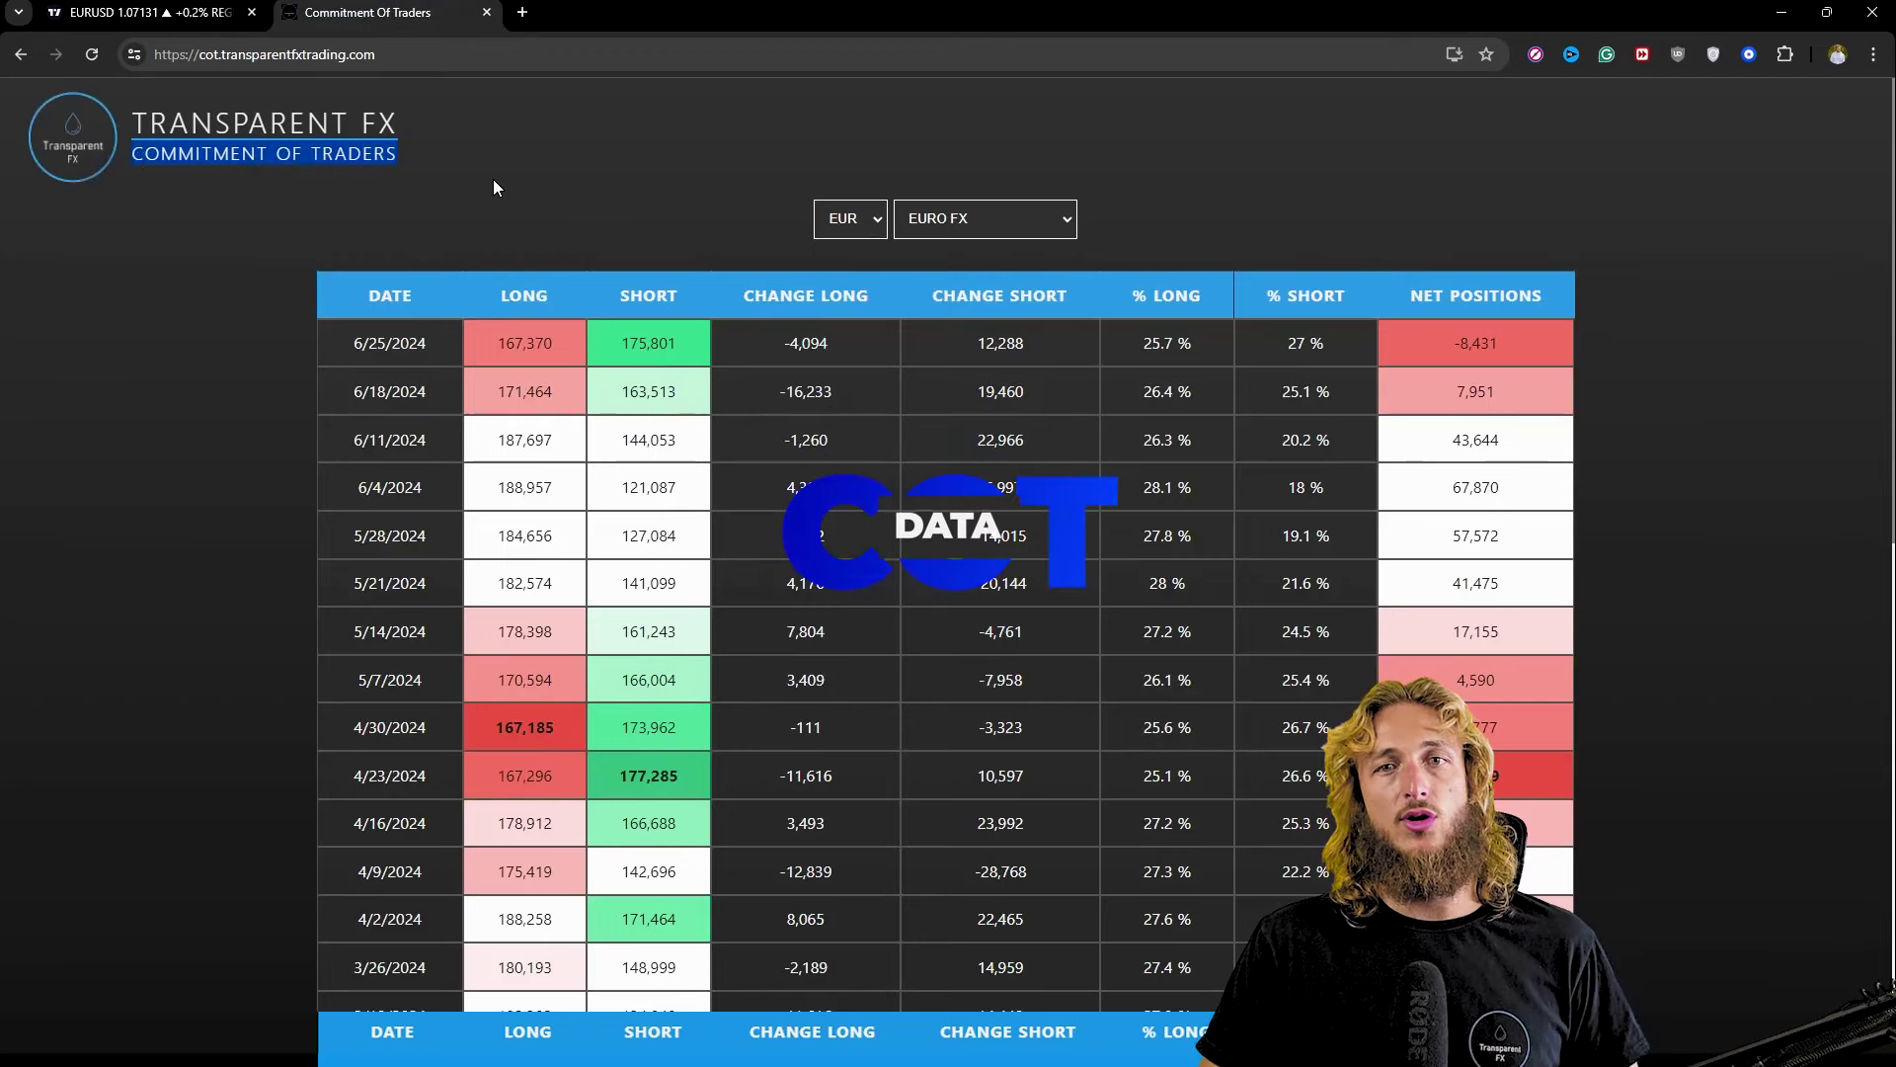
Examine the Euro FX net positions on the Commitment of Traders page, highlighting the 6/25/2024 value.
left_click(495, 180)
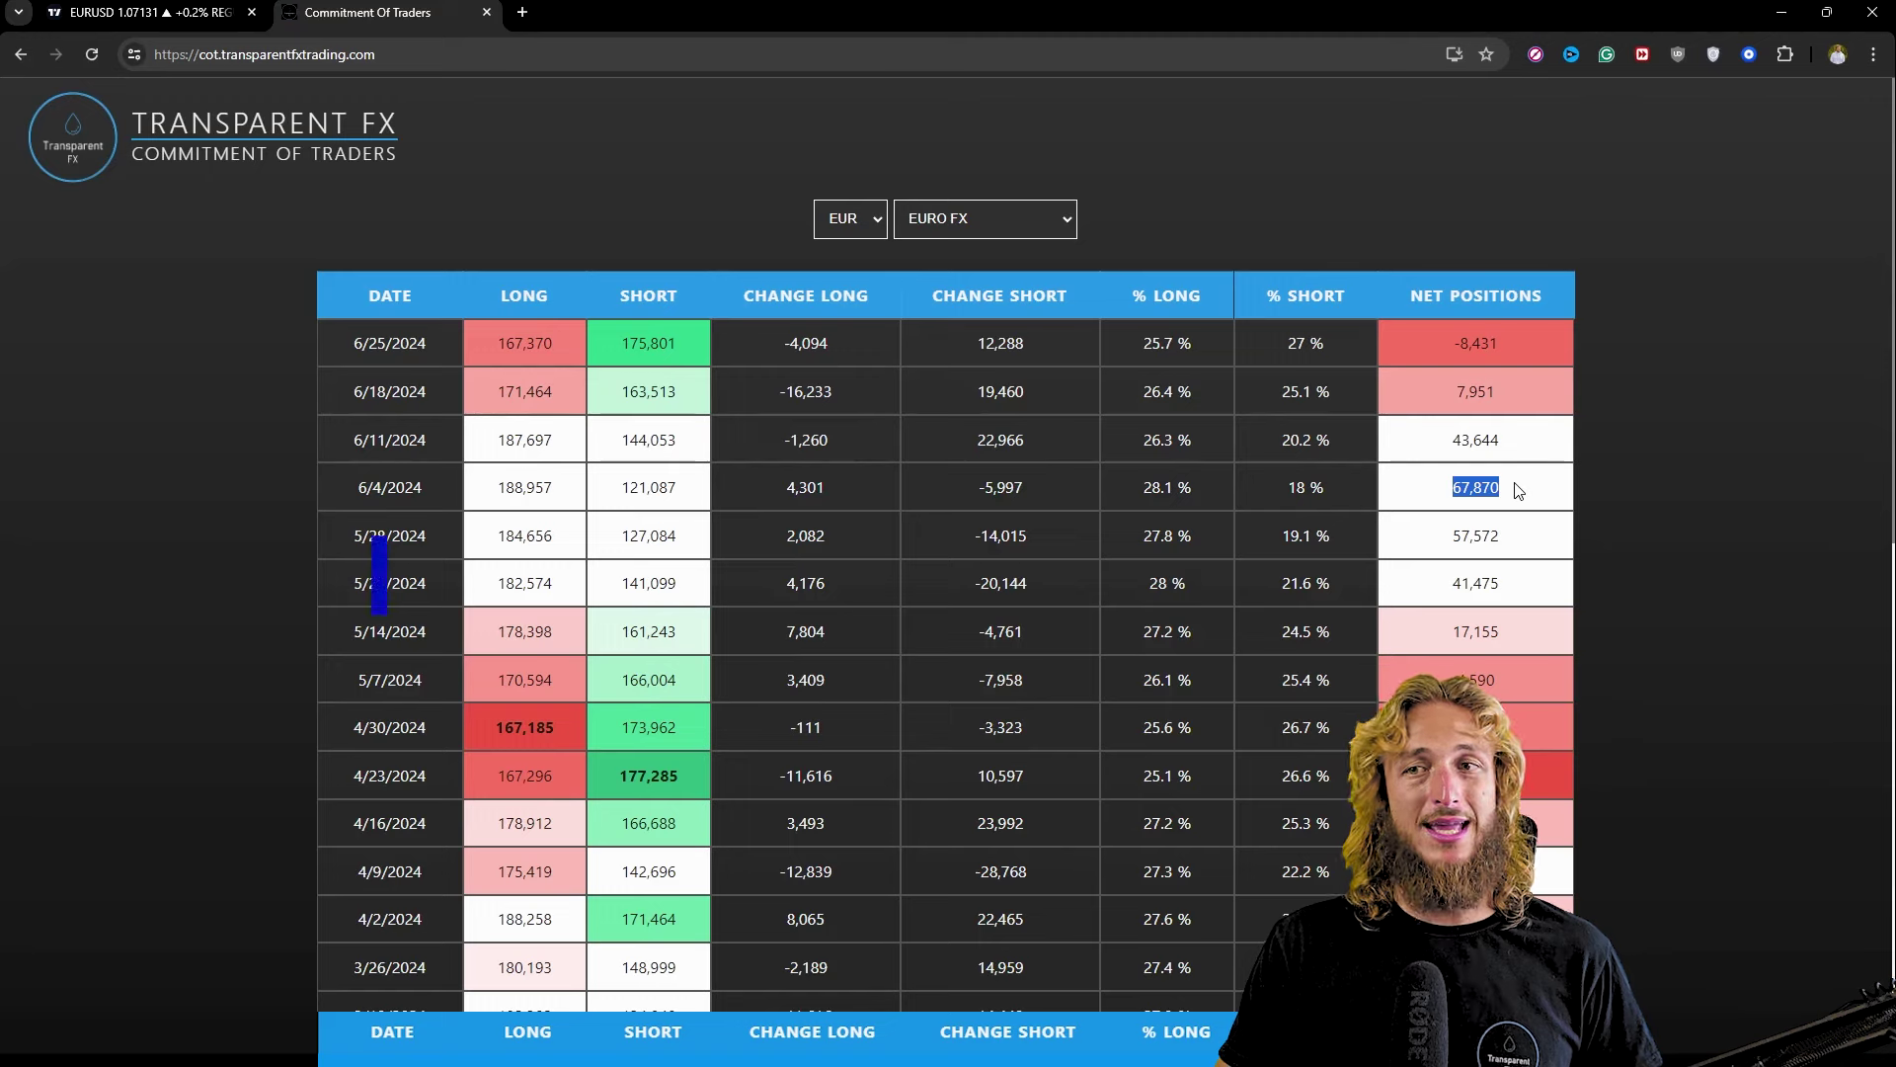
double_click(1518, 353)
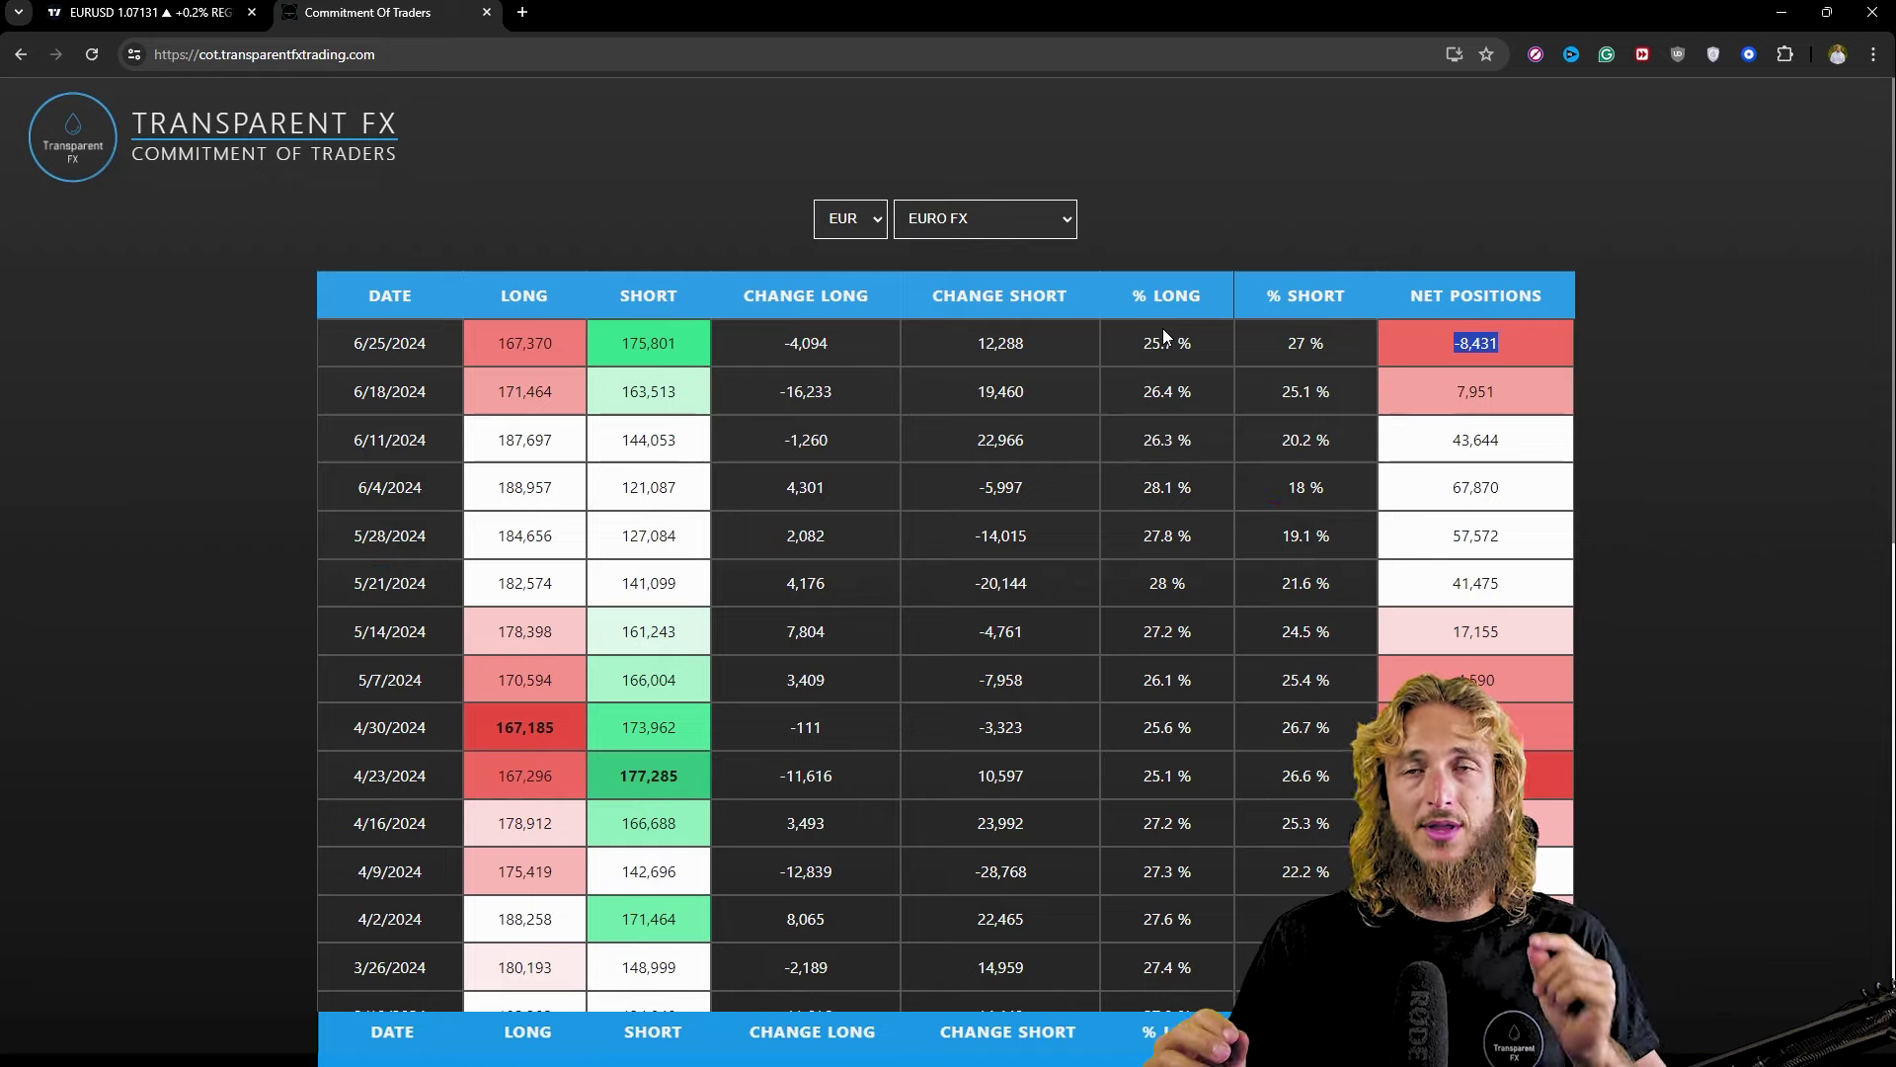
Return to the EURUSD daily chart and trace the downtrend from the early-June high to the latest candles with the brush.
left_click(84, 10)
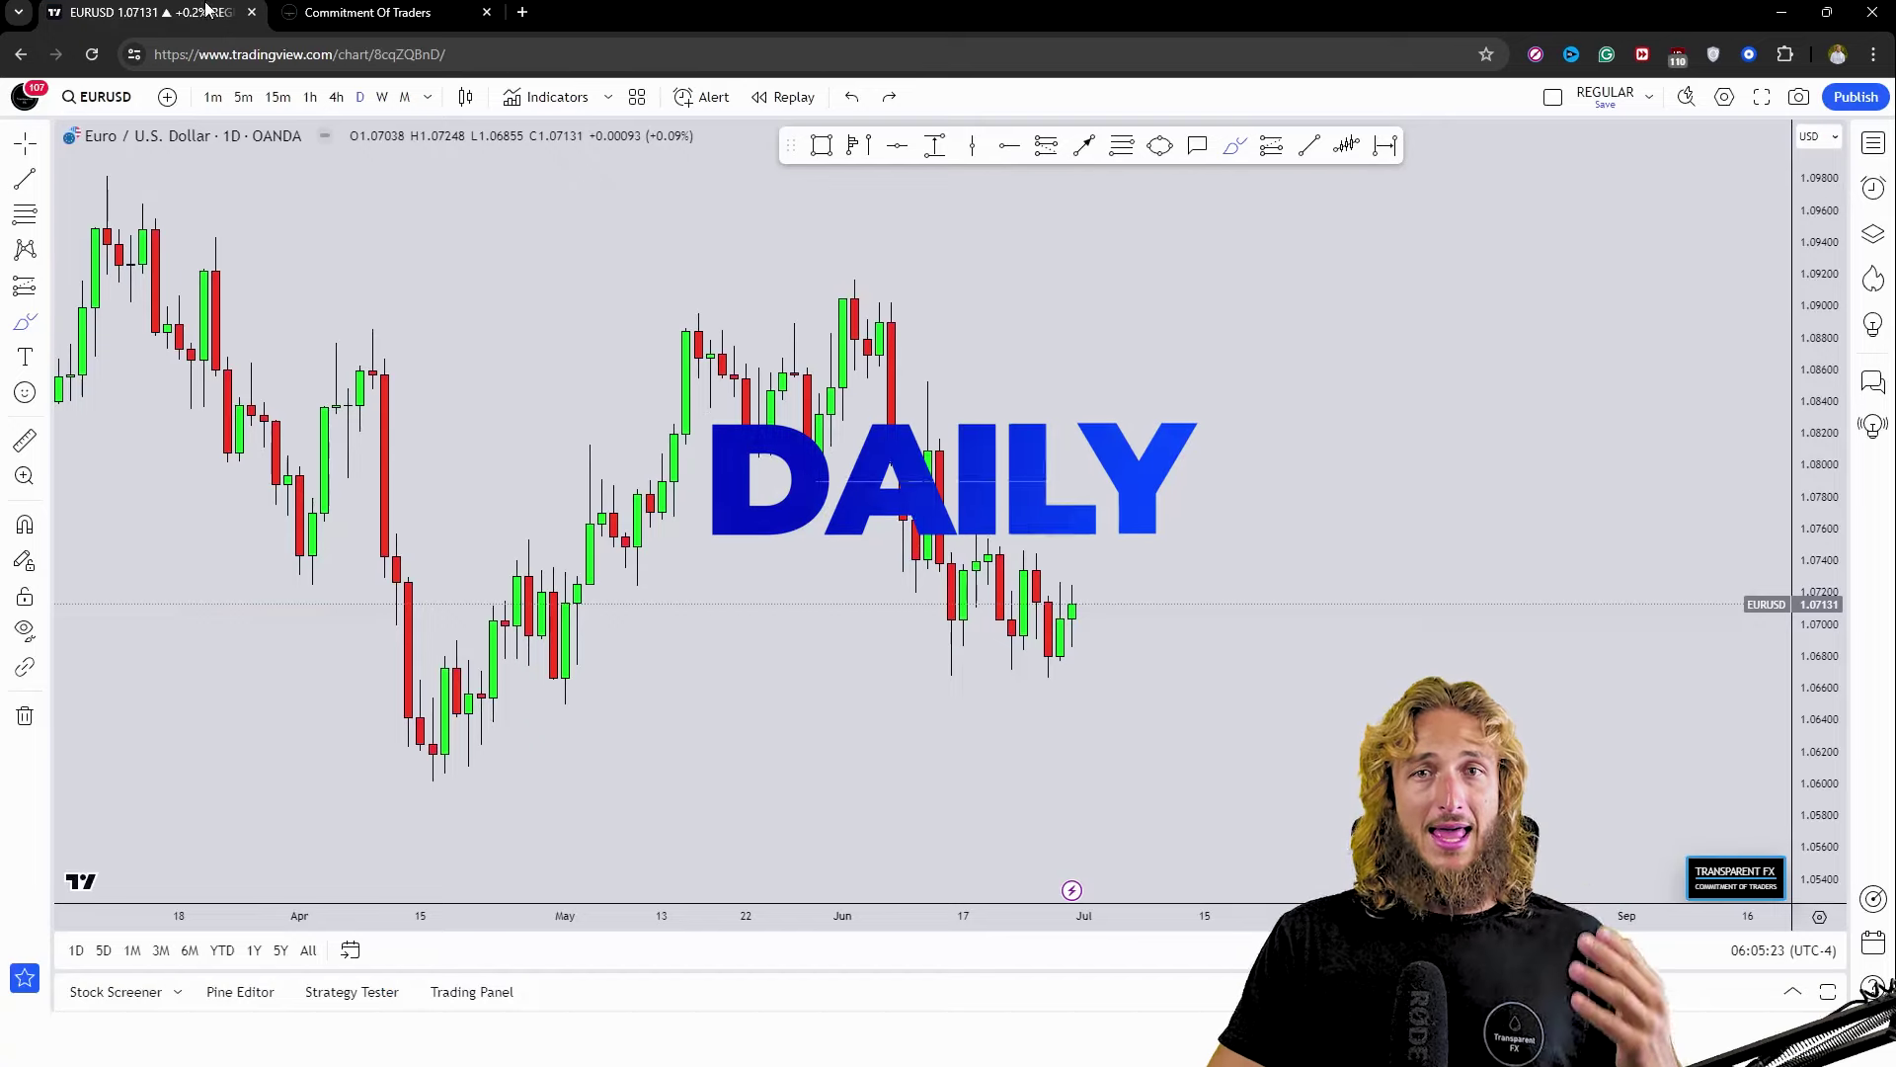
mouse_move(854, 280)
left_mouse_down()
mouse_move(898, 311)
mouse_move(965, 592)
mouse_move(1058, 587)
mouse_move(1108, 638)
left_mouse_up()
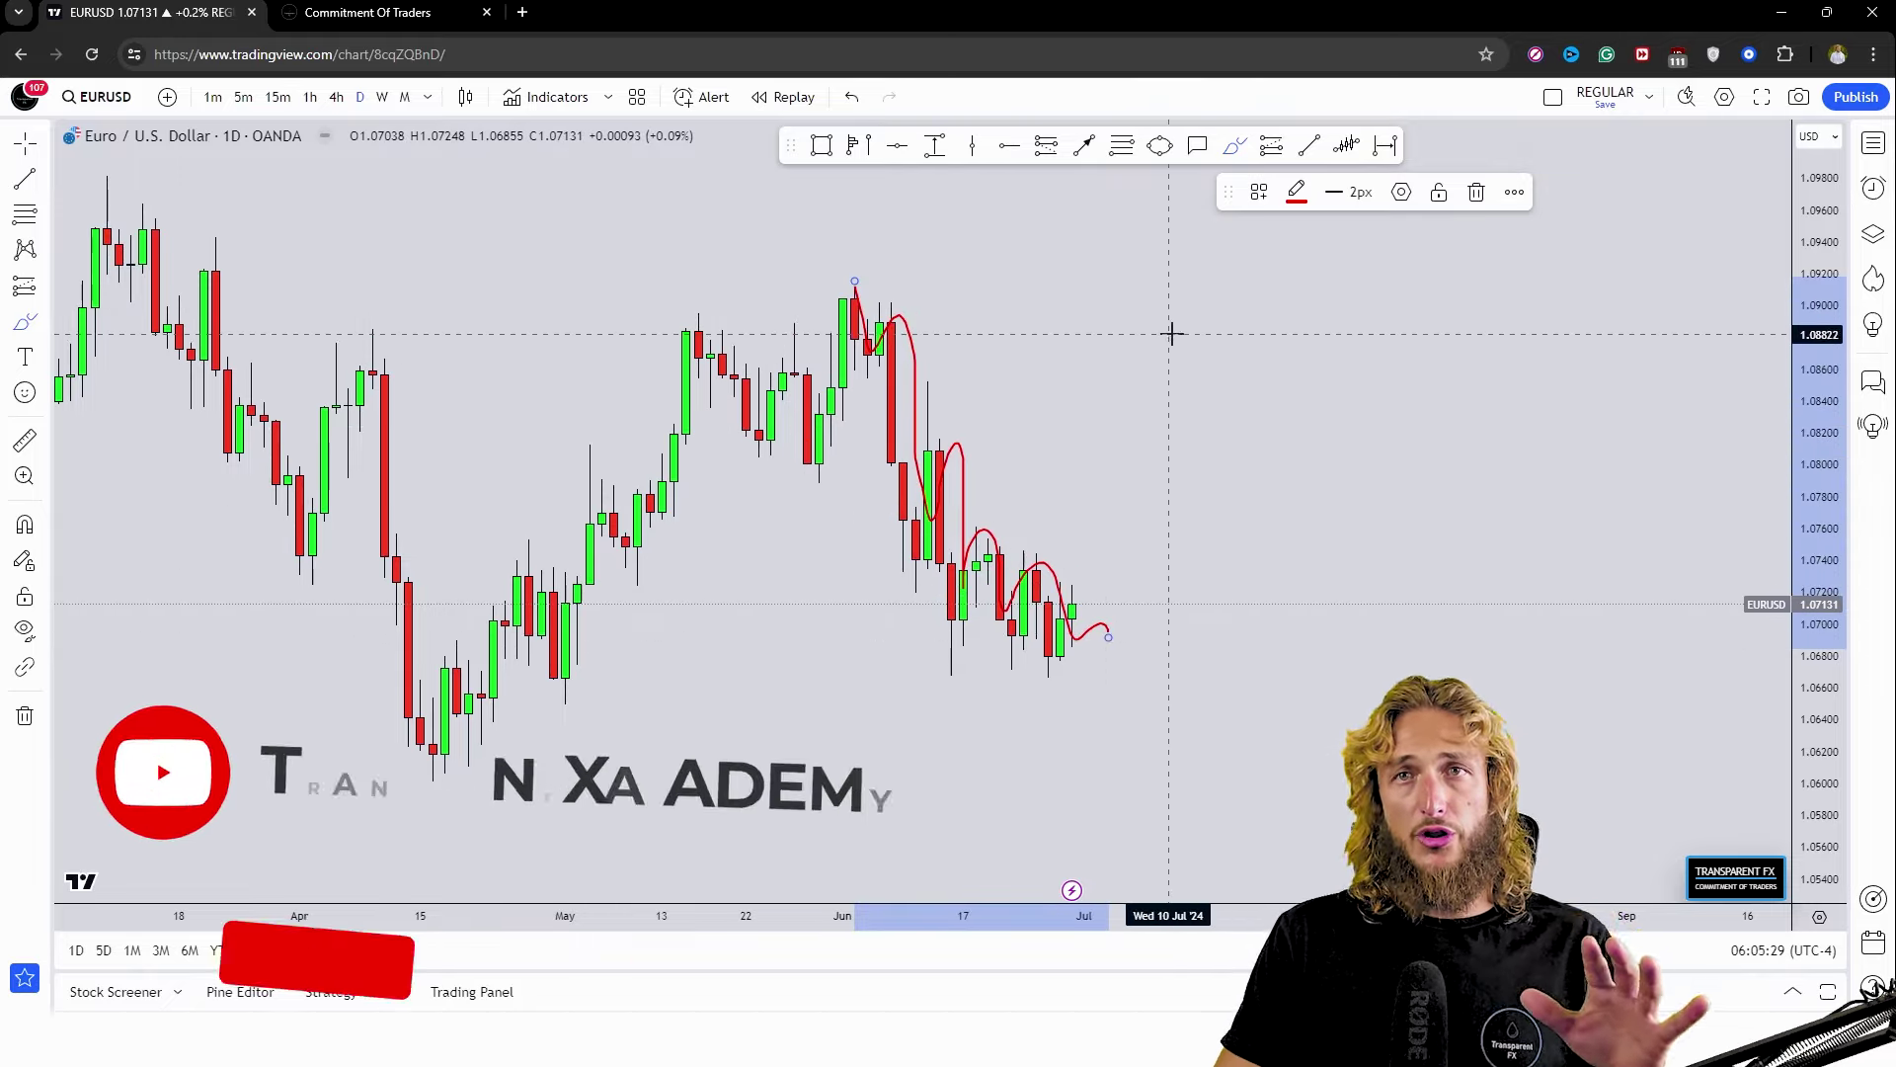
Delete the downtrend brush stroke, check the Euro FX Commitment of Traders table, and return to the EURUSD daily chart.
key("Delete")
left_click_drag(1234, 438, 1228, 444)
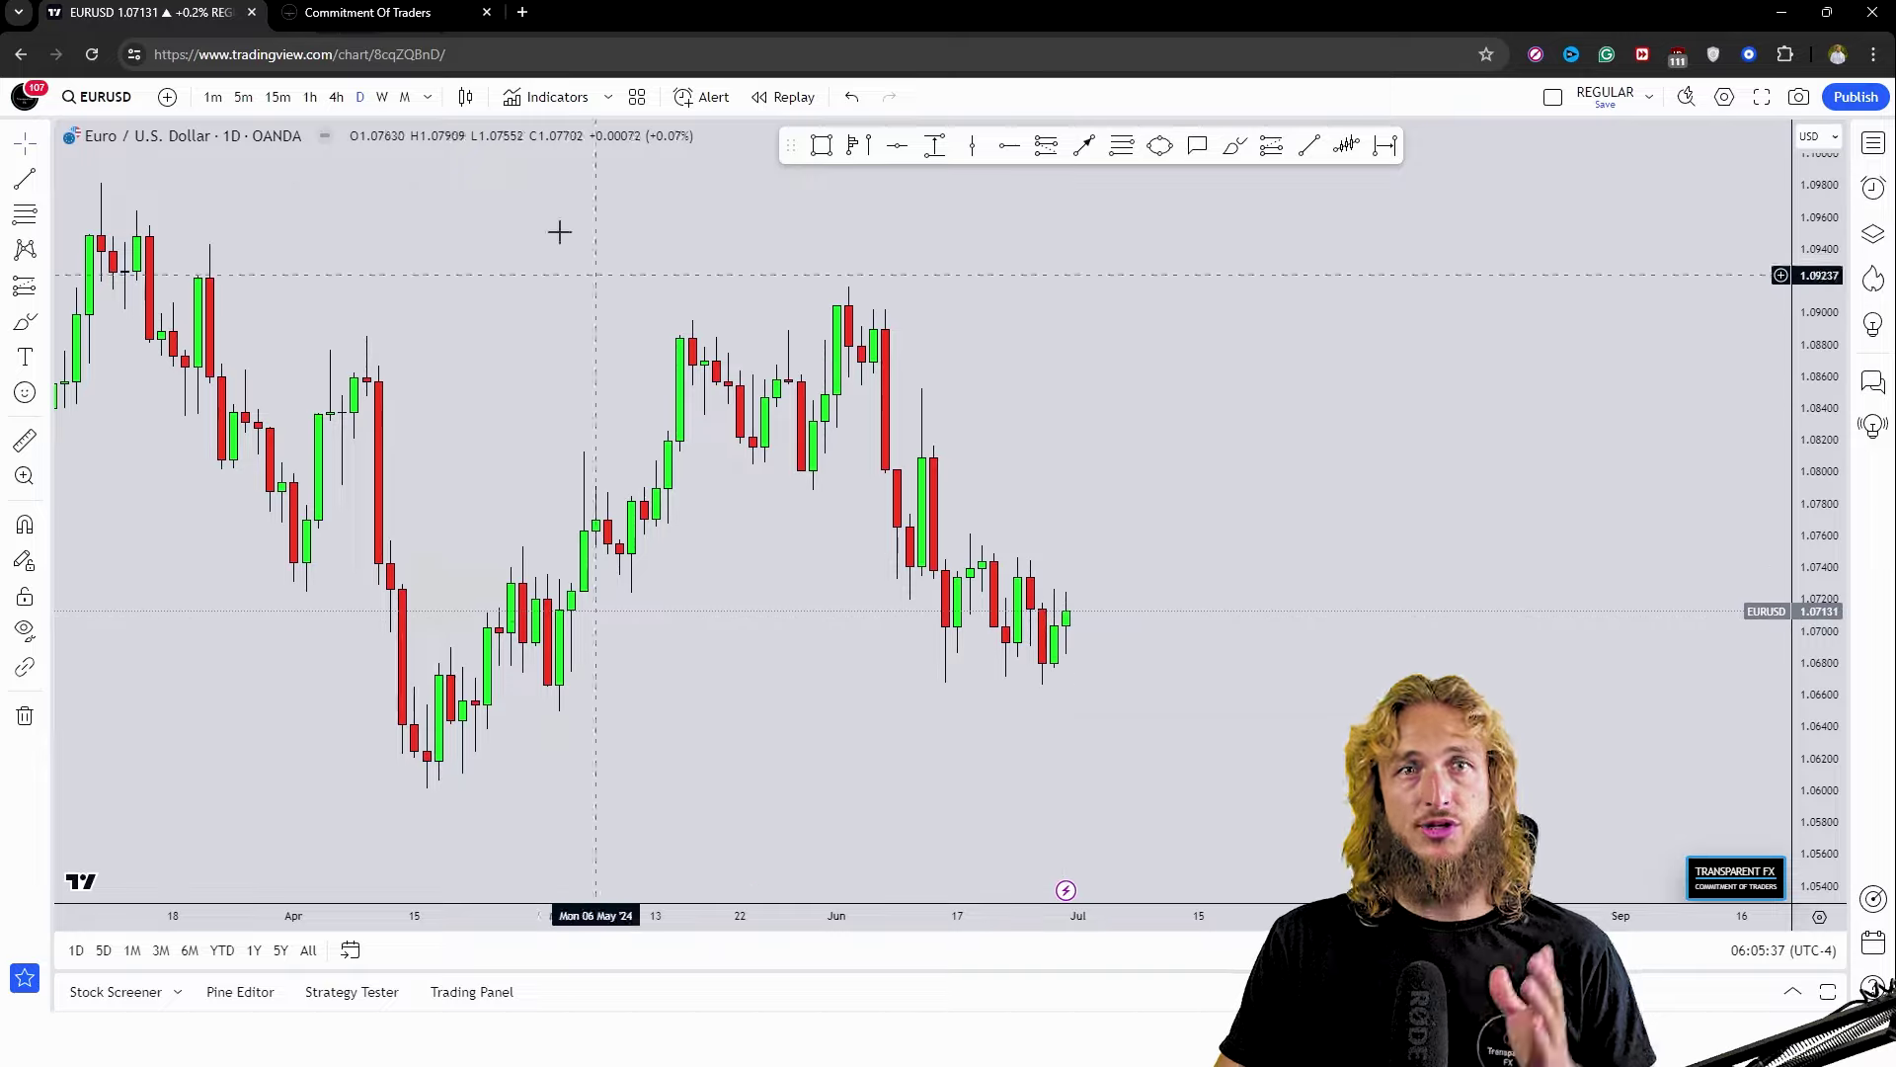
left_click(368, 12)
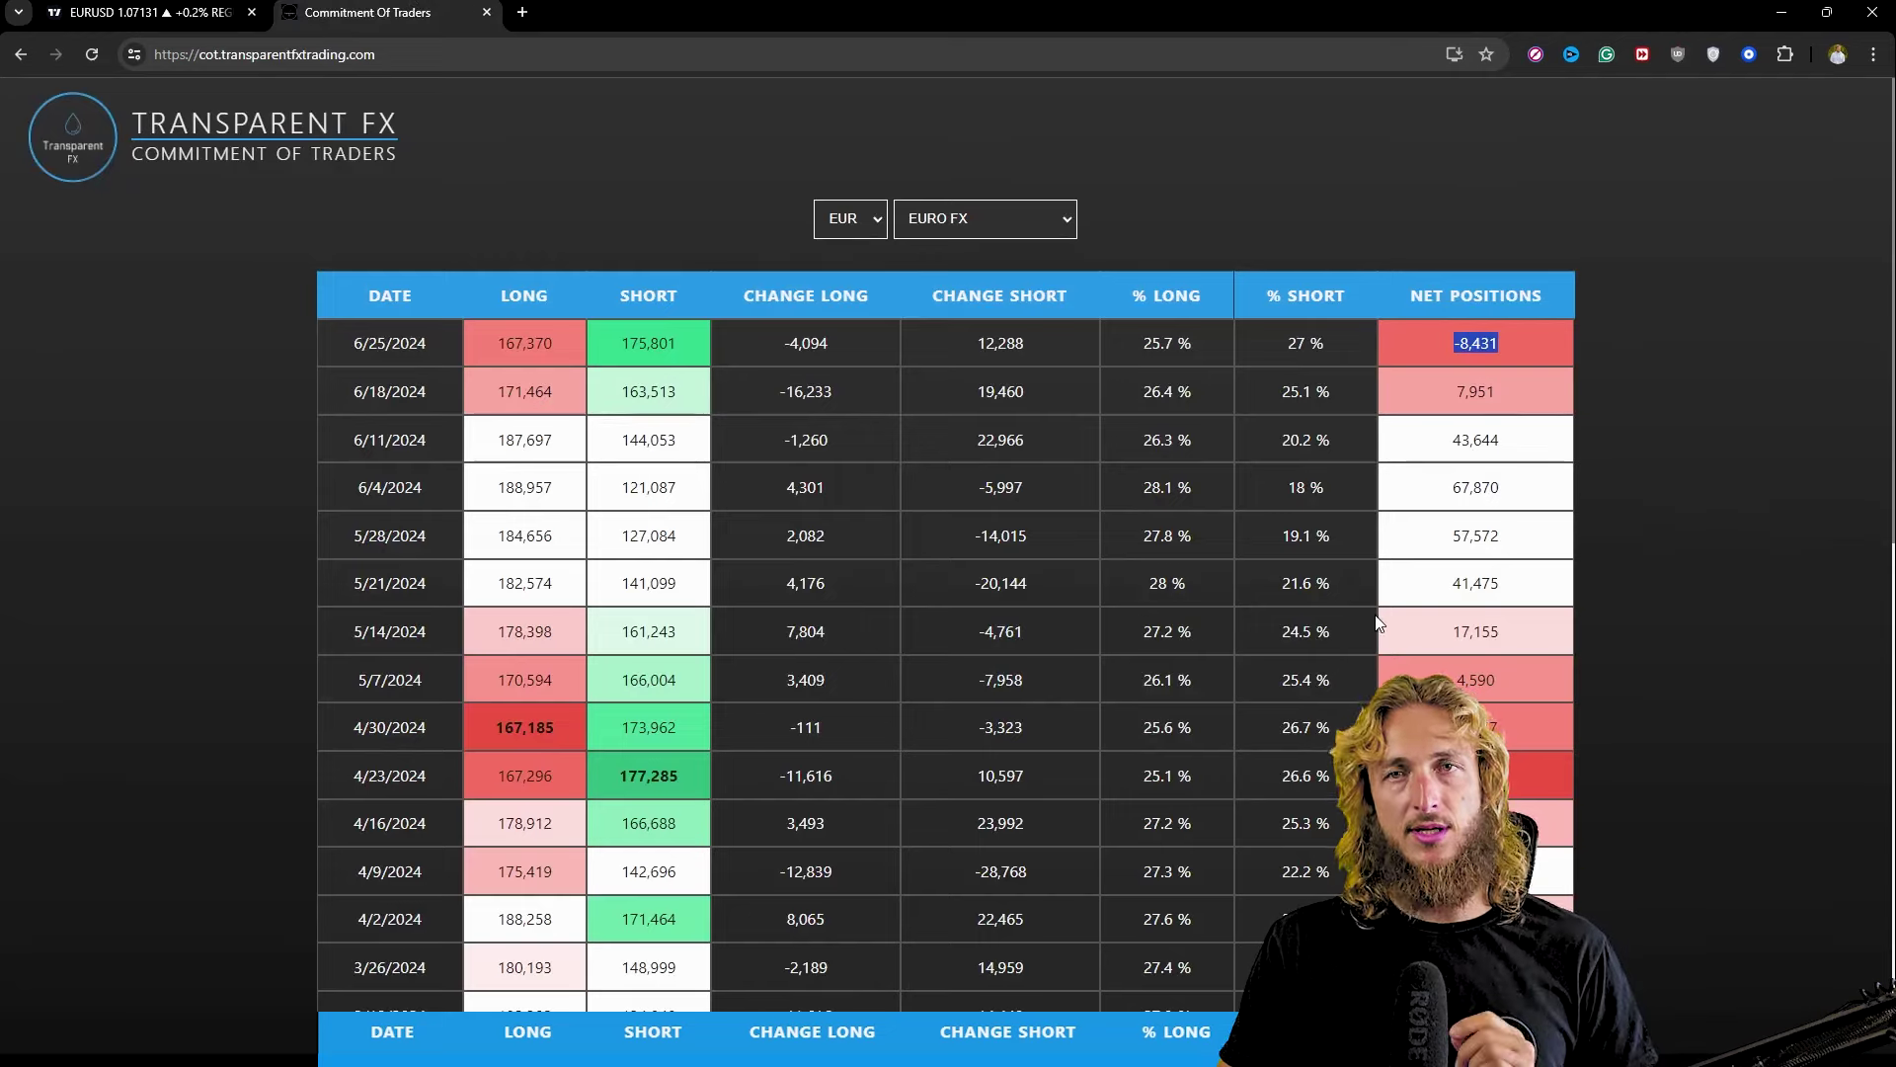
left_click(148, 12)
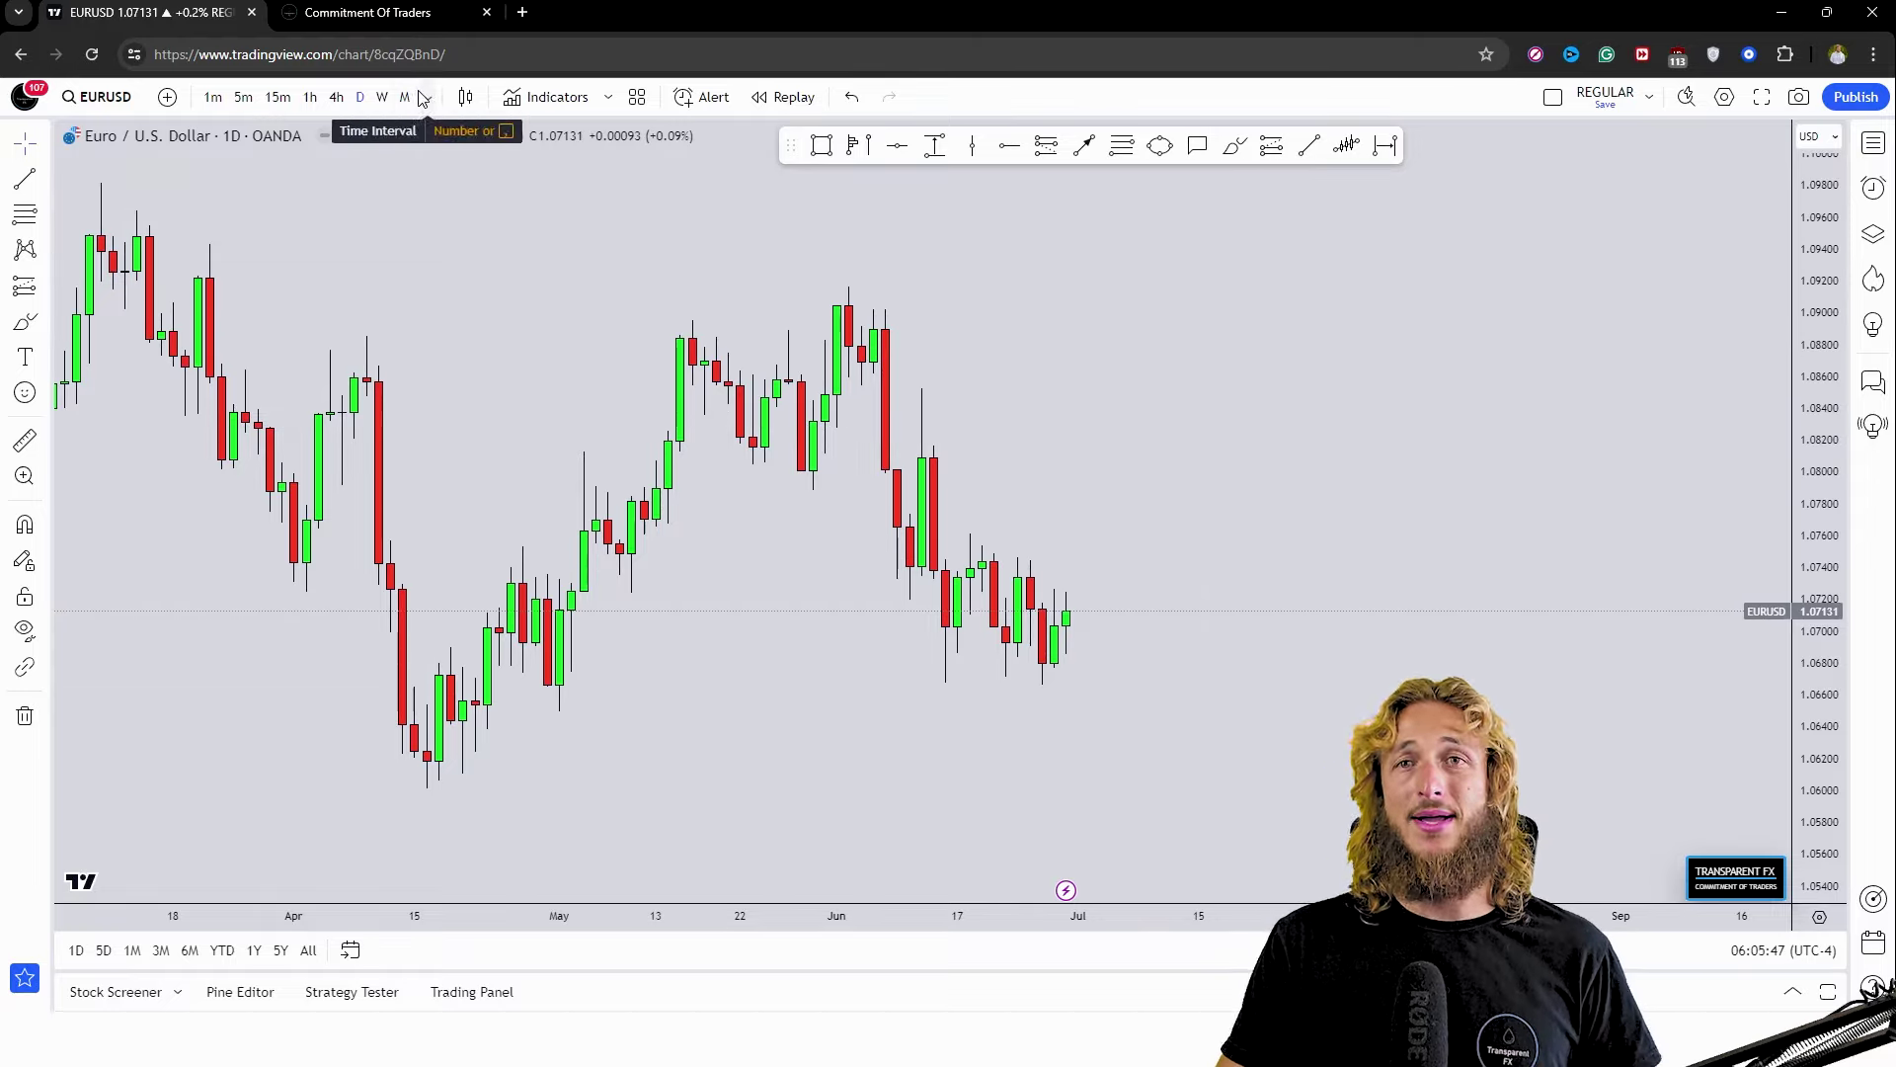
Brush a descending zigzag after the latest candle with two converging downward lines around it, and undo the strokes.
left_click_drag(1113, 446, 1111, 454)
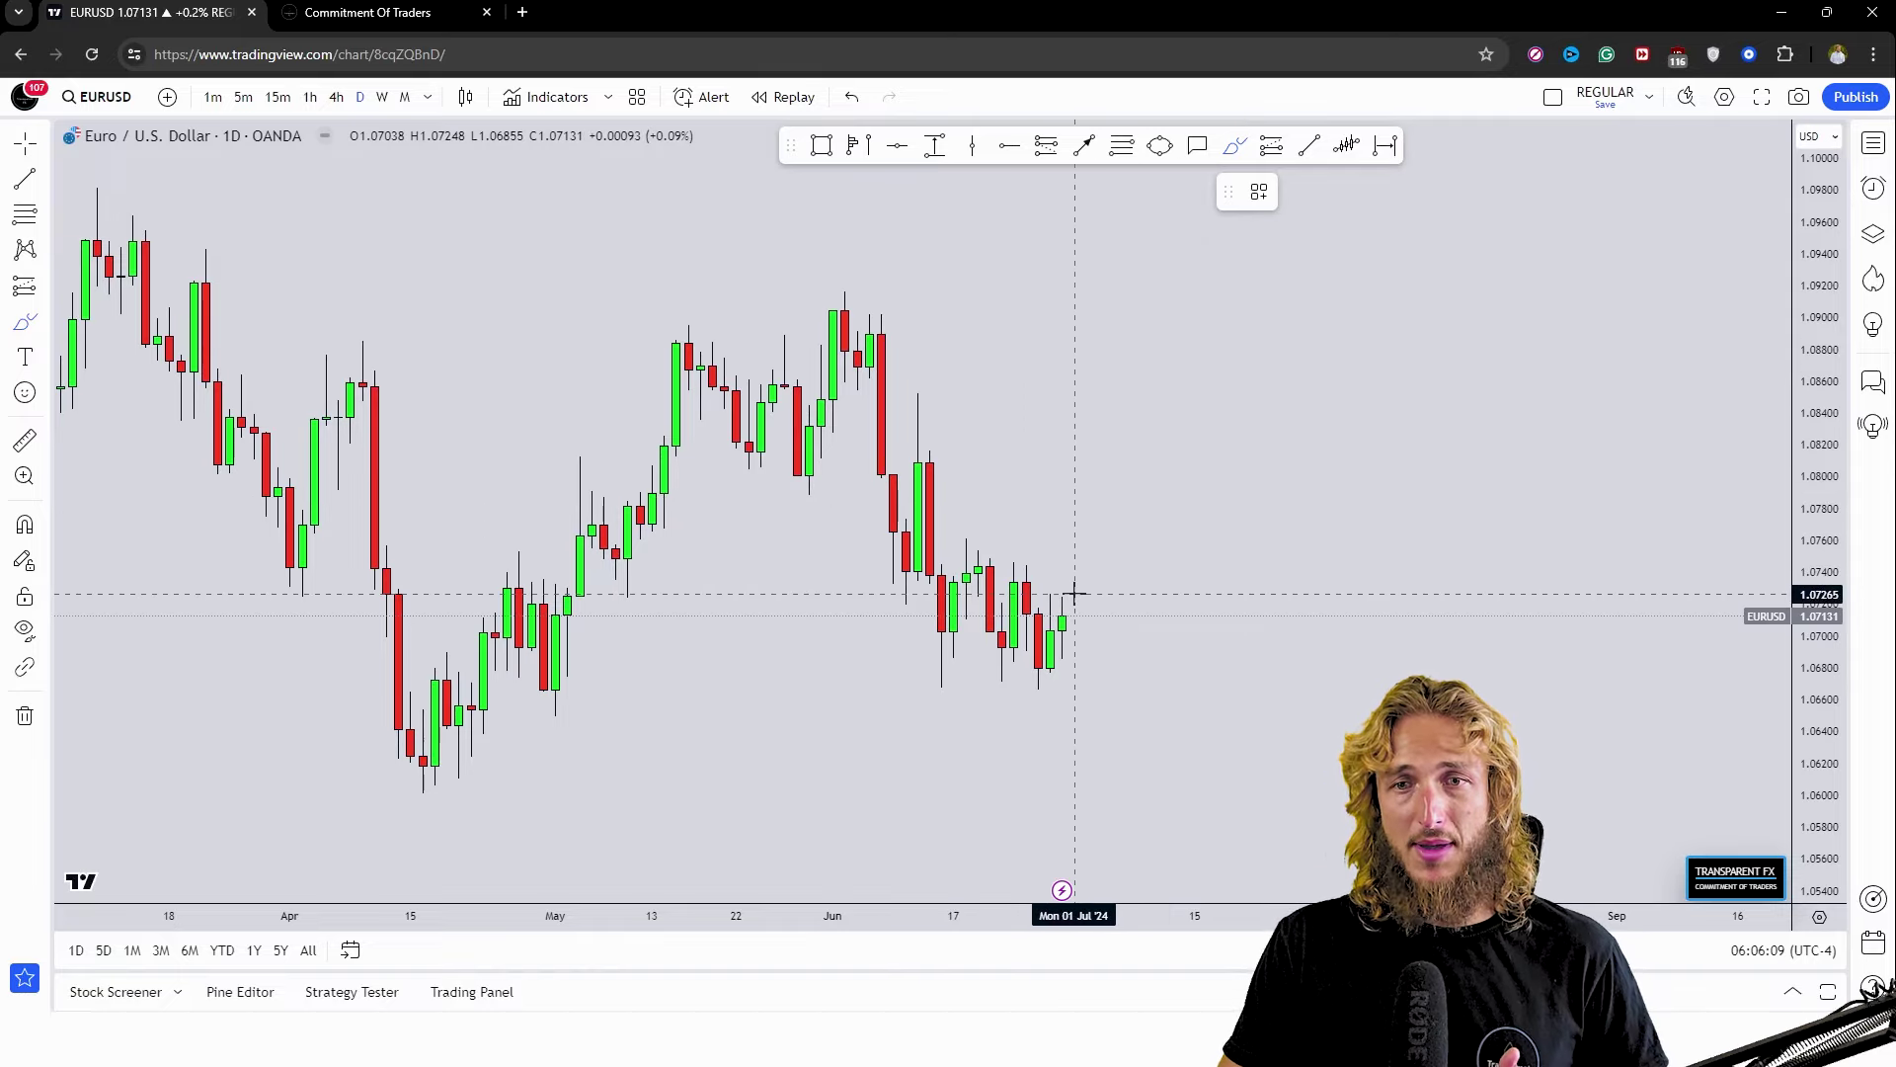
mouse_move(1065, 619)
left_mouse_down()
mouse_move(1108, 627)
mouse_move(1150, 674)
mouse_move(1182, 761)
left_mouse_up()
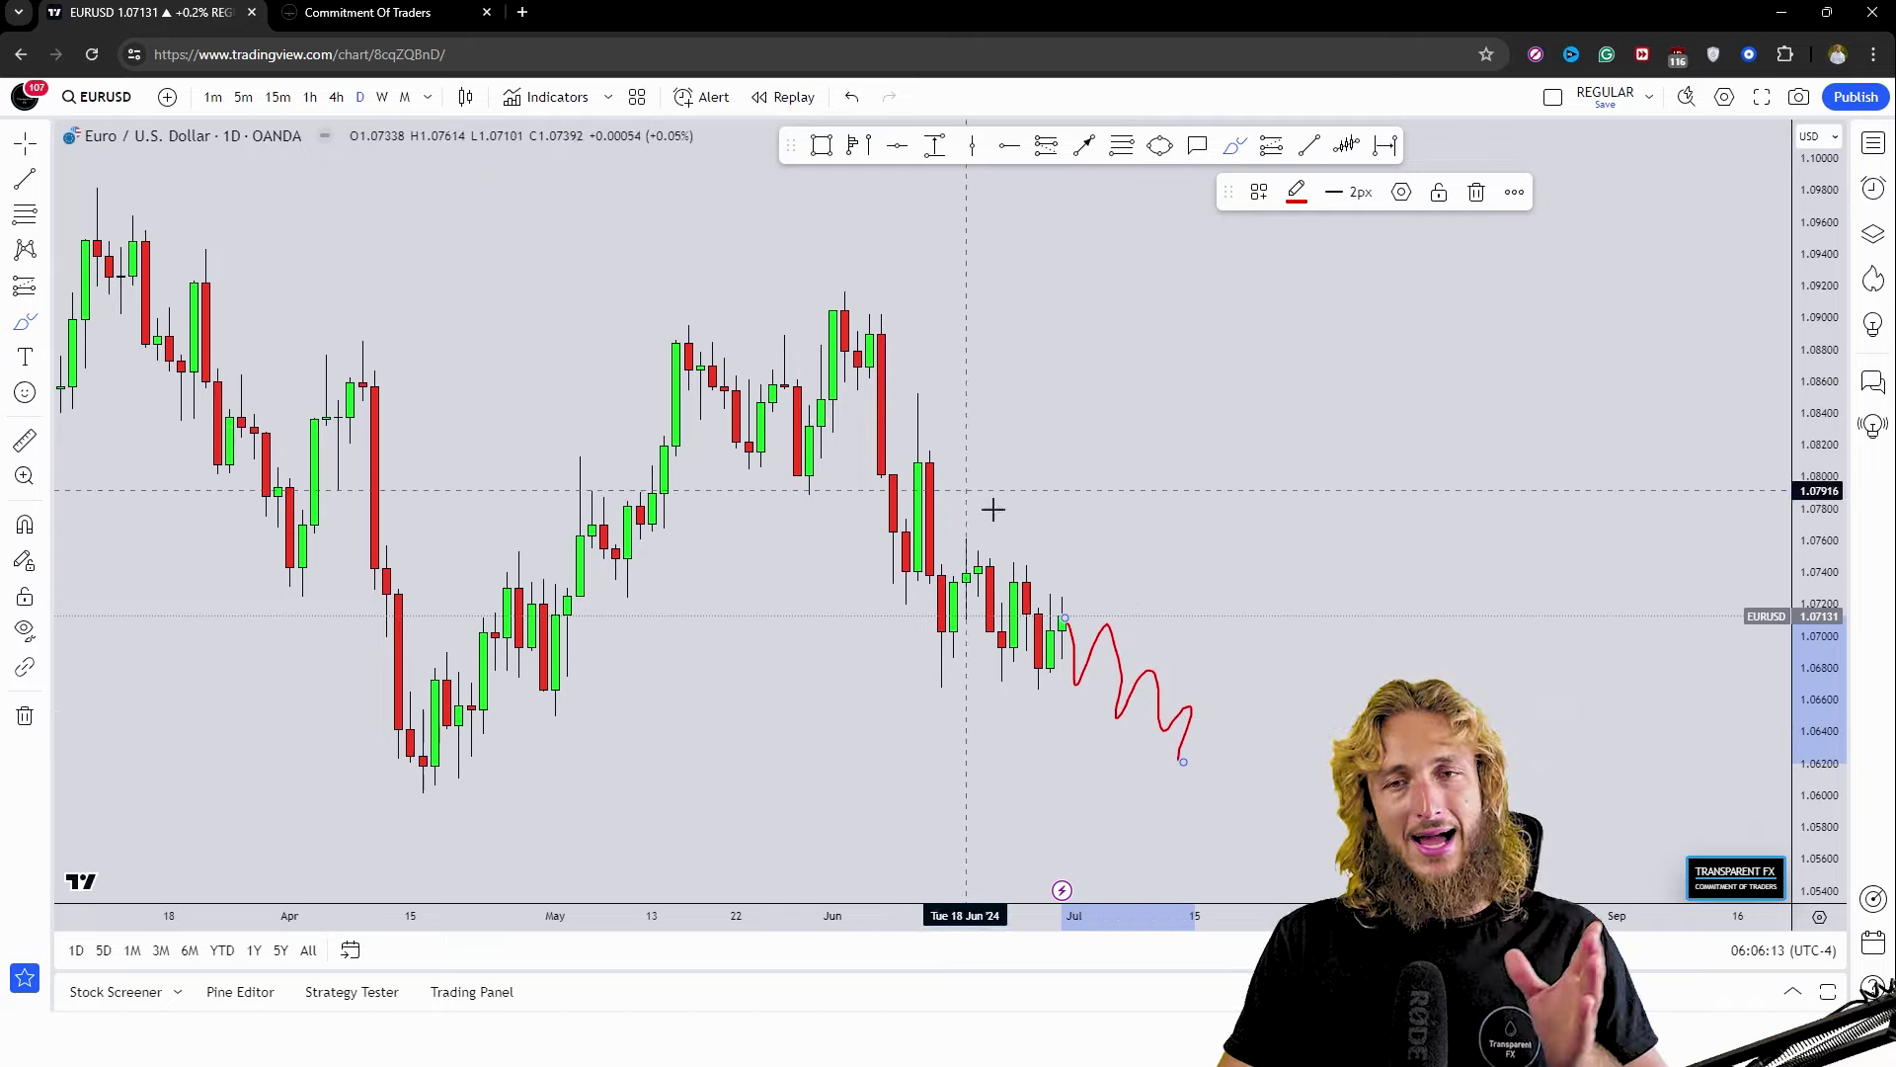
left_click_drag(970, 538, 1207, 711)
left_click_drag(934, 655, 1198, 751)
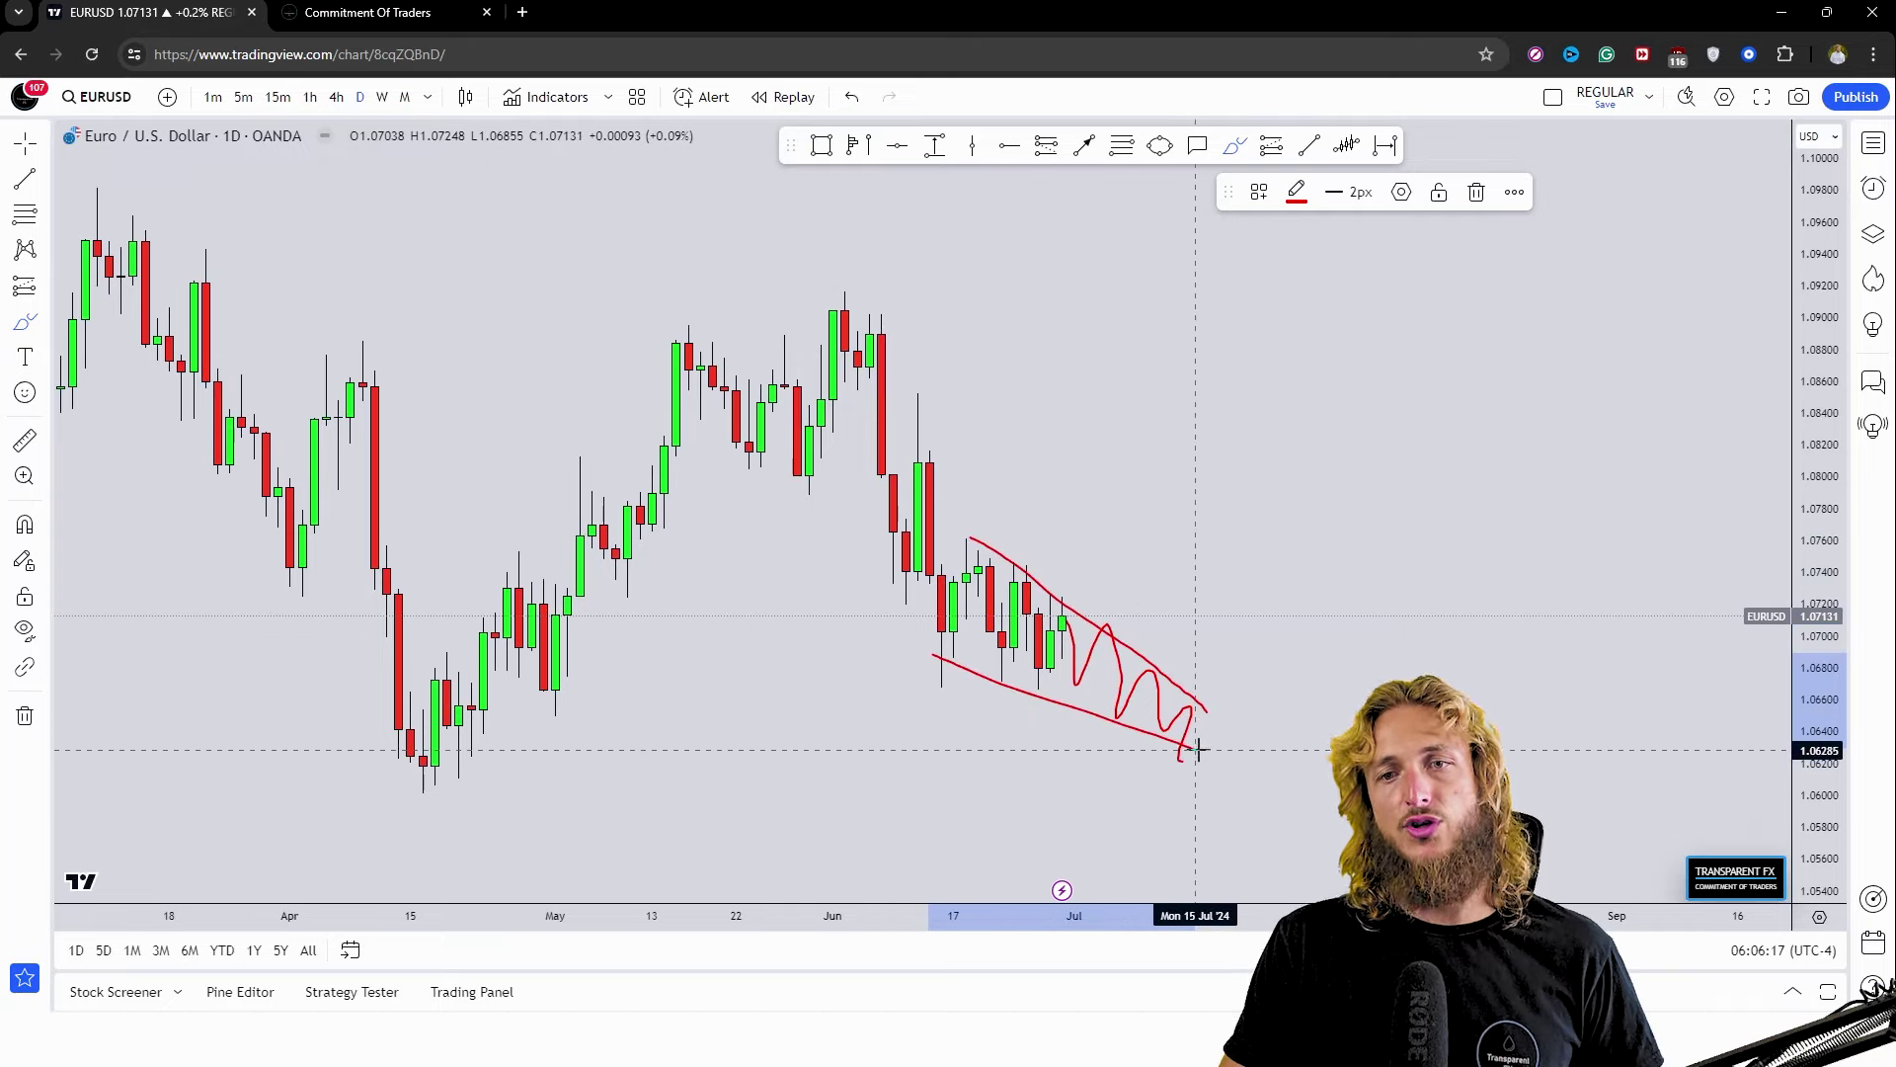
left_click(850, 98)
left_click(850, 97)
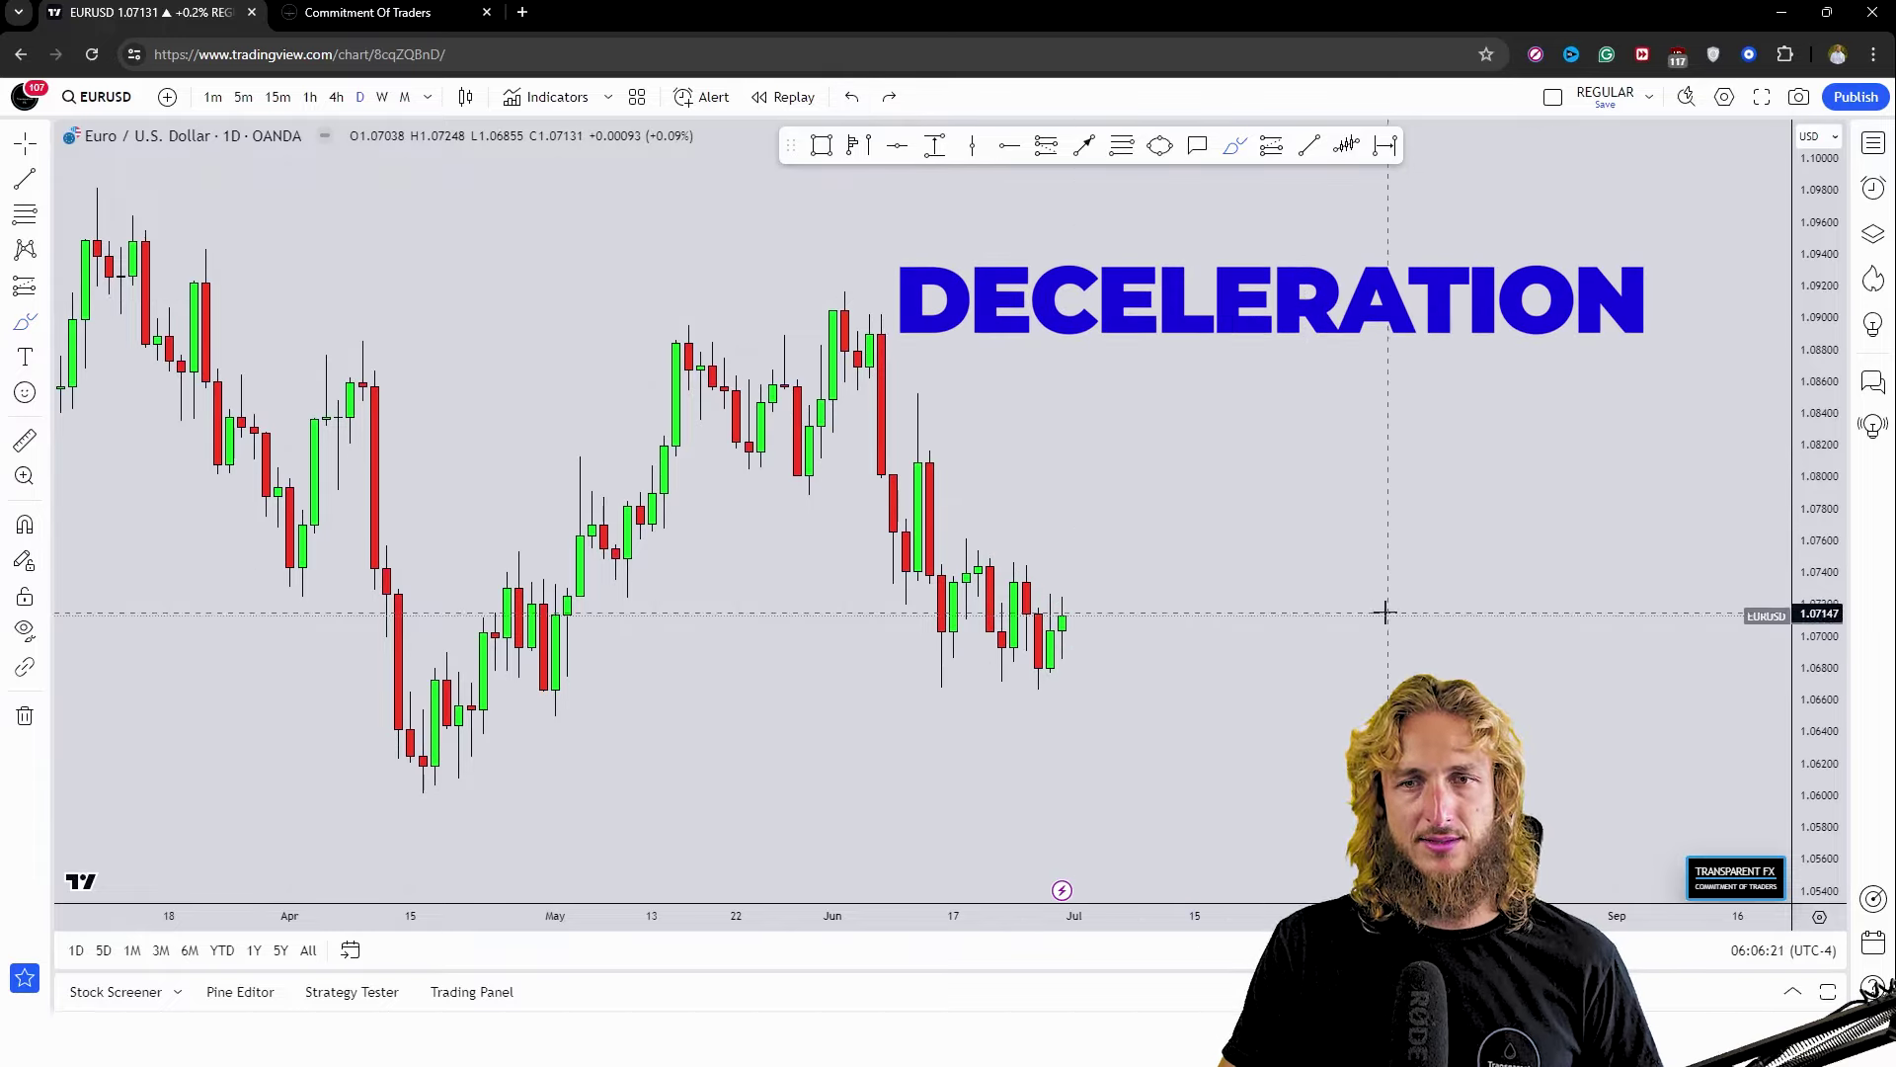
Draw a rectangle zone between about 1.0730 and 1.0750 from the mid-June highs into late July.
left_click_drag(1261, 565, 1235, 563)
left_click(821, 145)
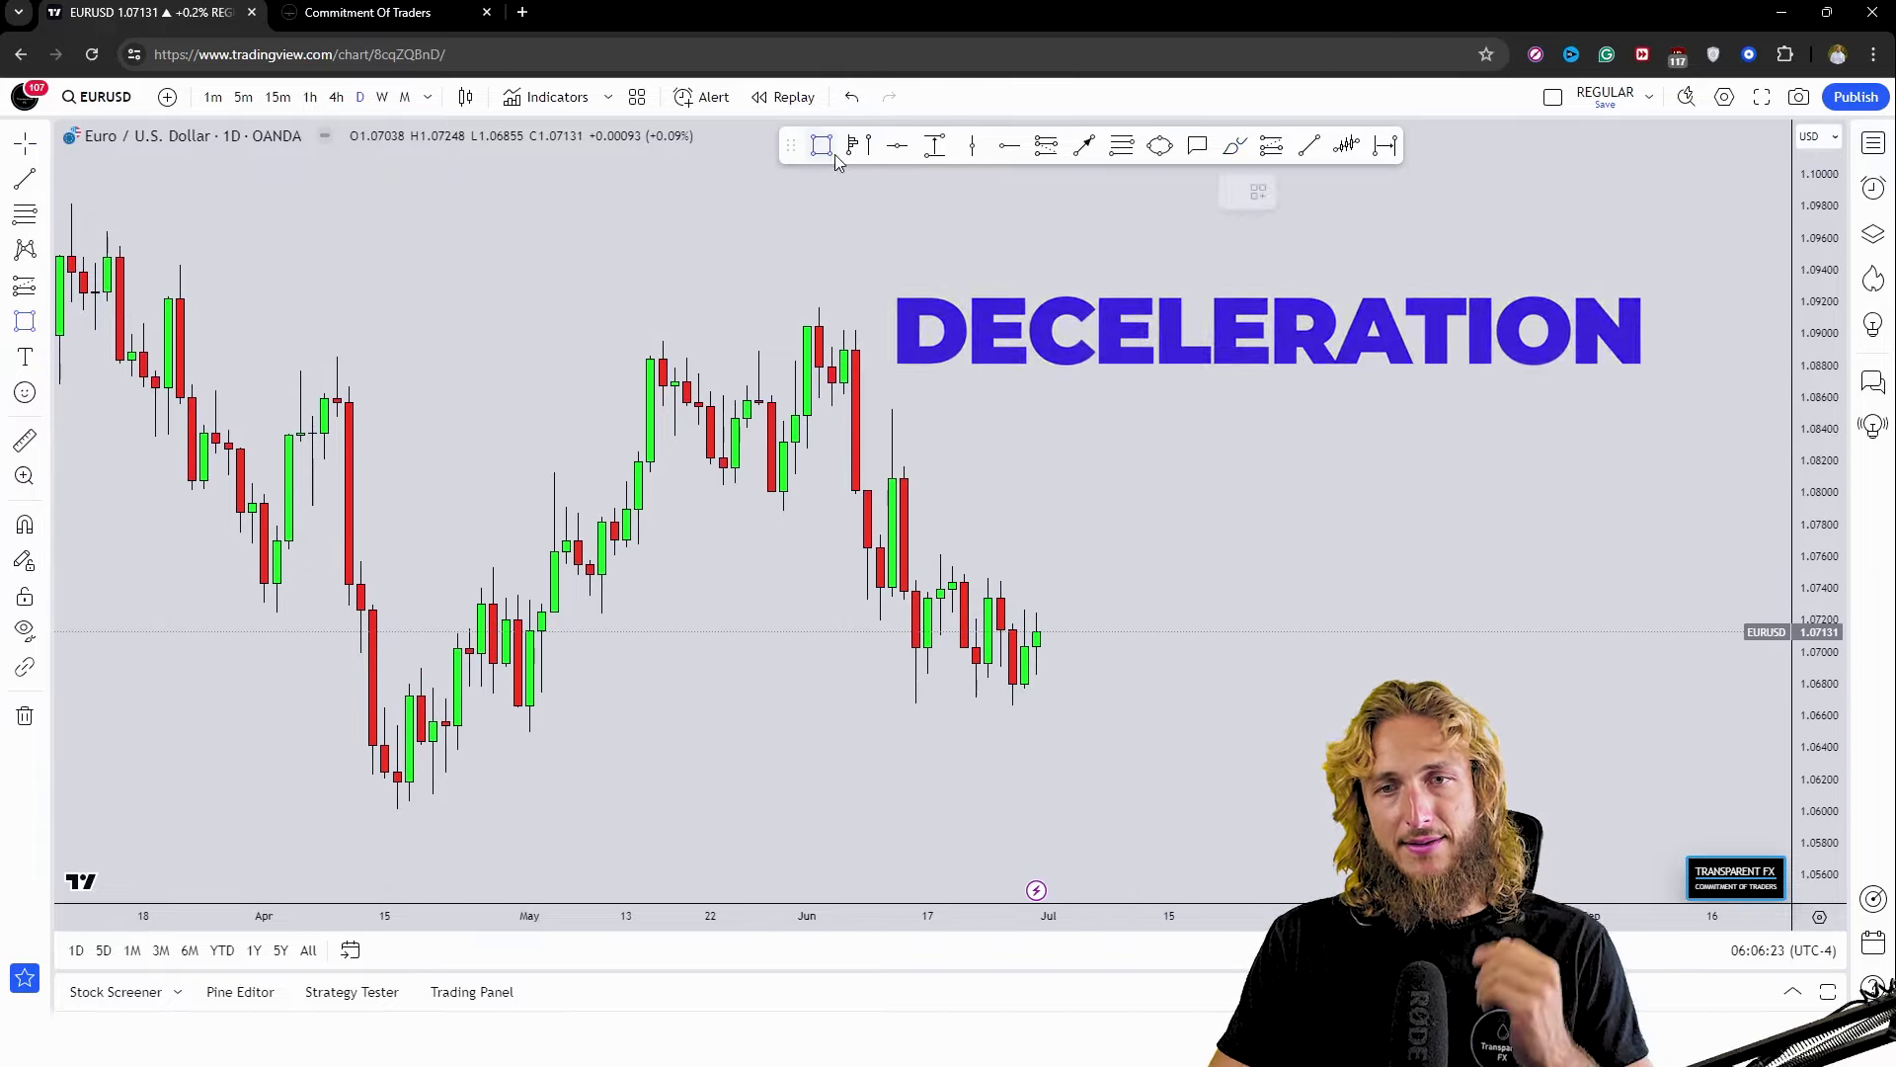
mouse_move(917, 583)
left_mouse_down()
mouse_move(1227, 603)
mouse_move(1254, 575)
left_mouse_up()
left_click(1411, 726)
Brush circles around the June highs inside the zone and a rise through it to about 1.0800, and undo the strokes.
left_click(1235, 145)
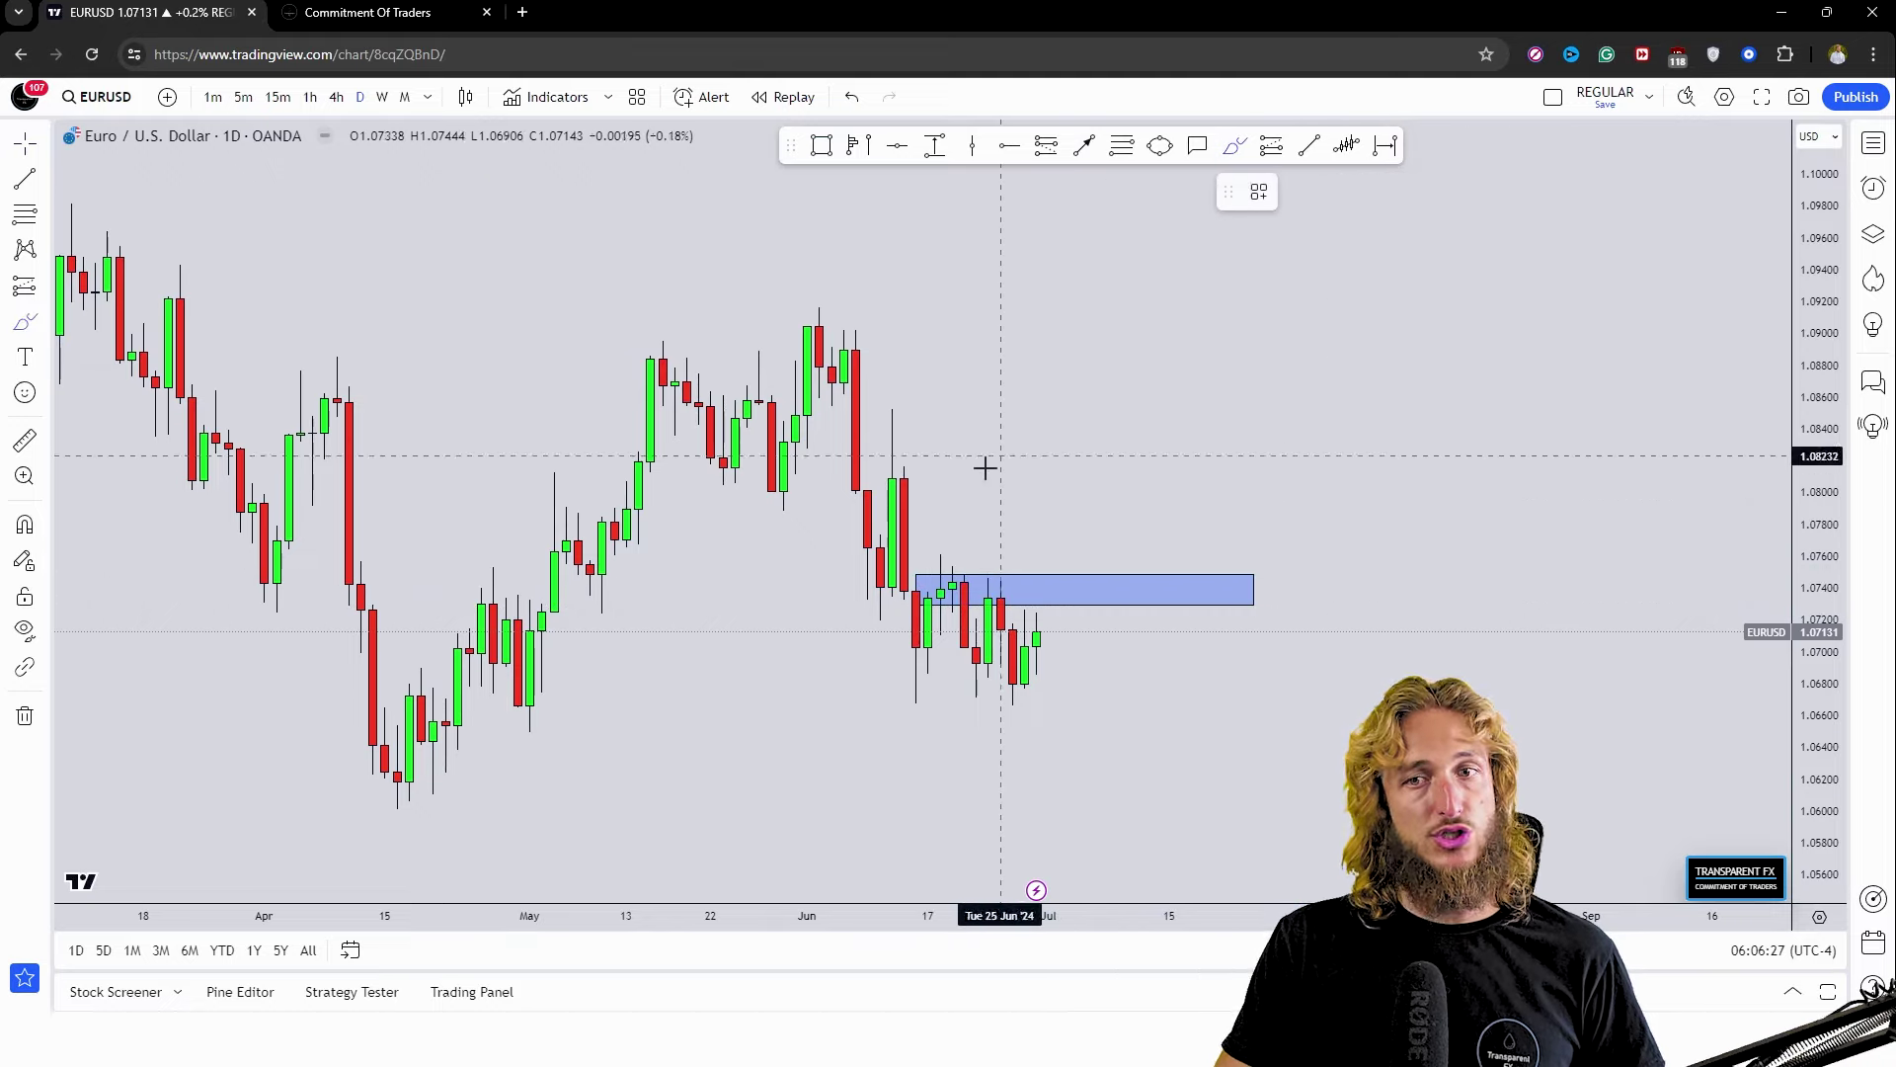
mouse_move(987, 577)
left_mouse_down()
mouse_move(1006, 584)
mouse_move(949, 583)
left_mouse_up()
left_click_drag(1049, 652, 1072, 486)
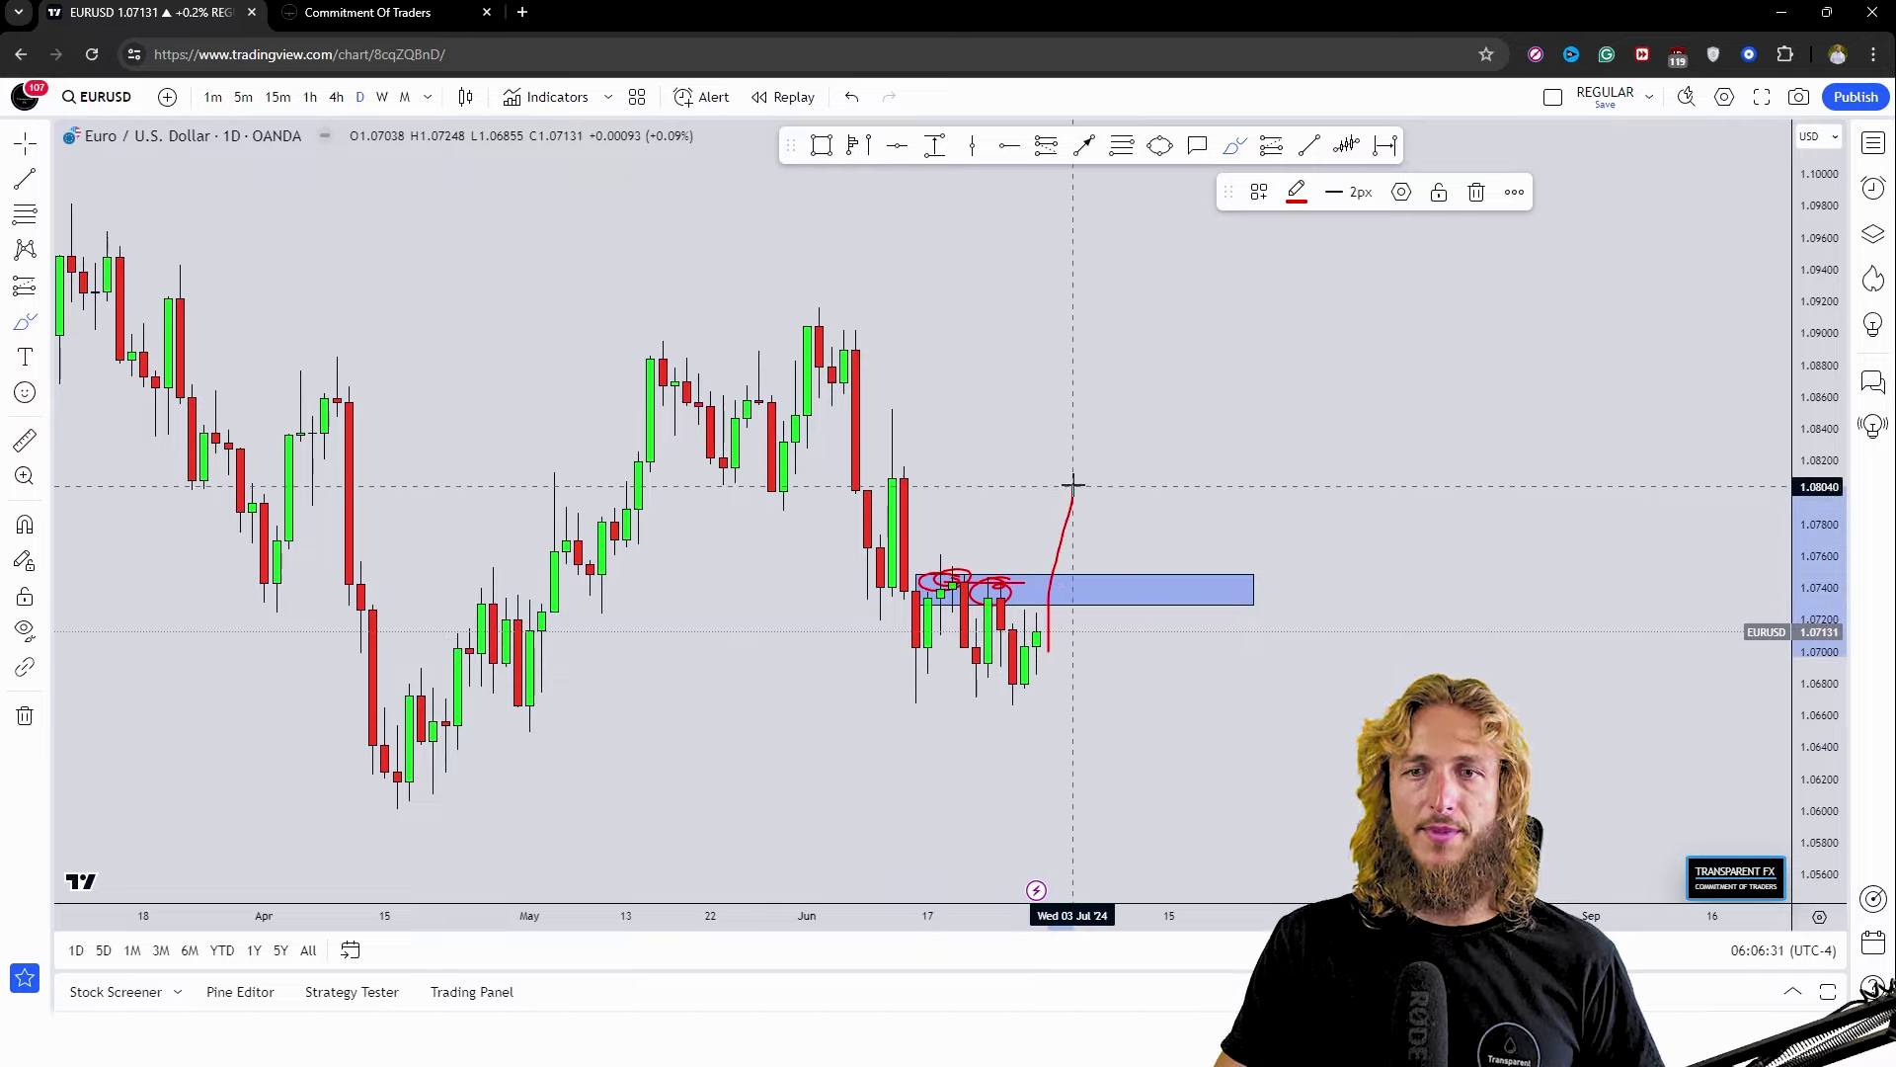
left_click(852, 97)
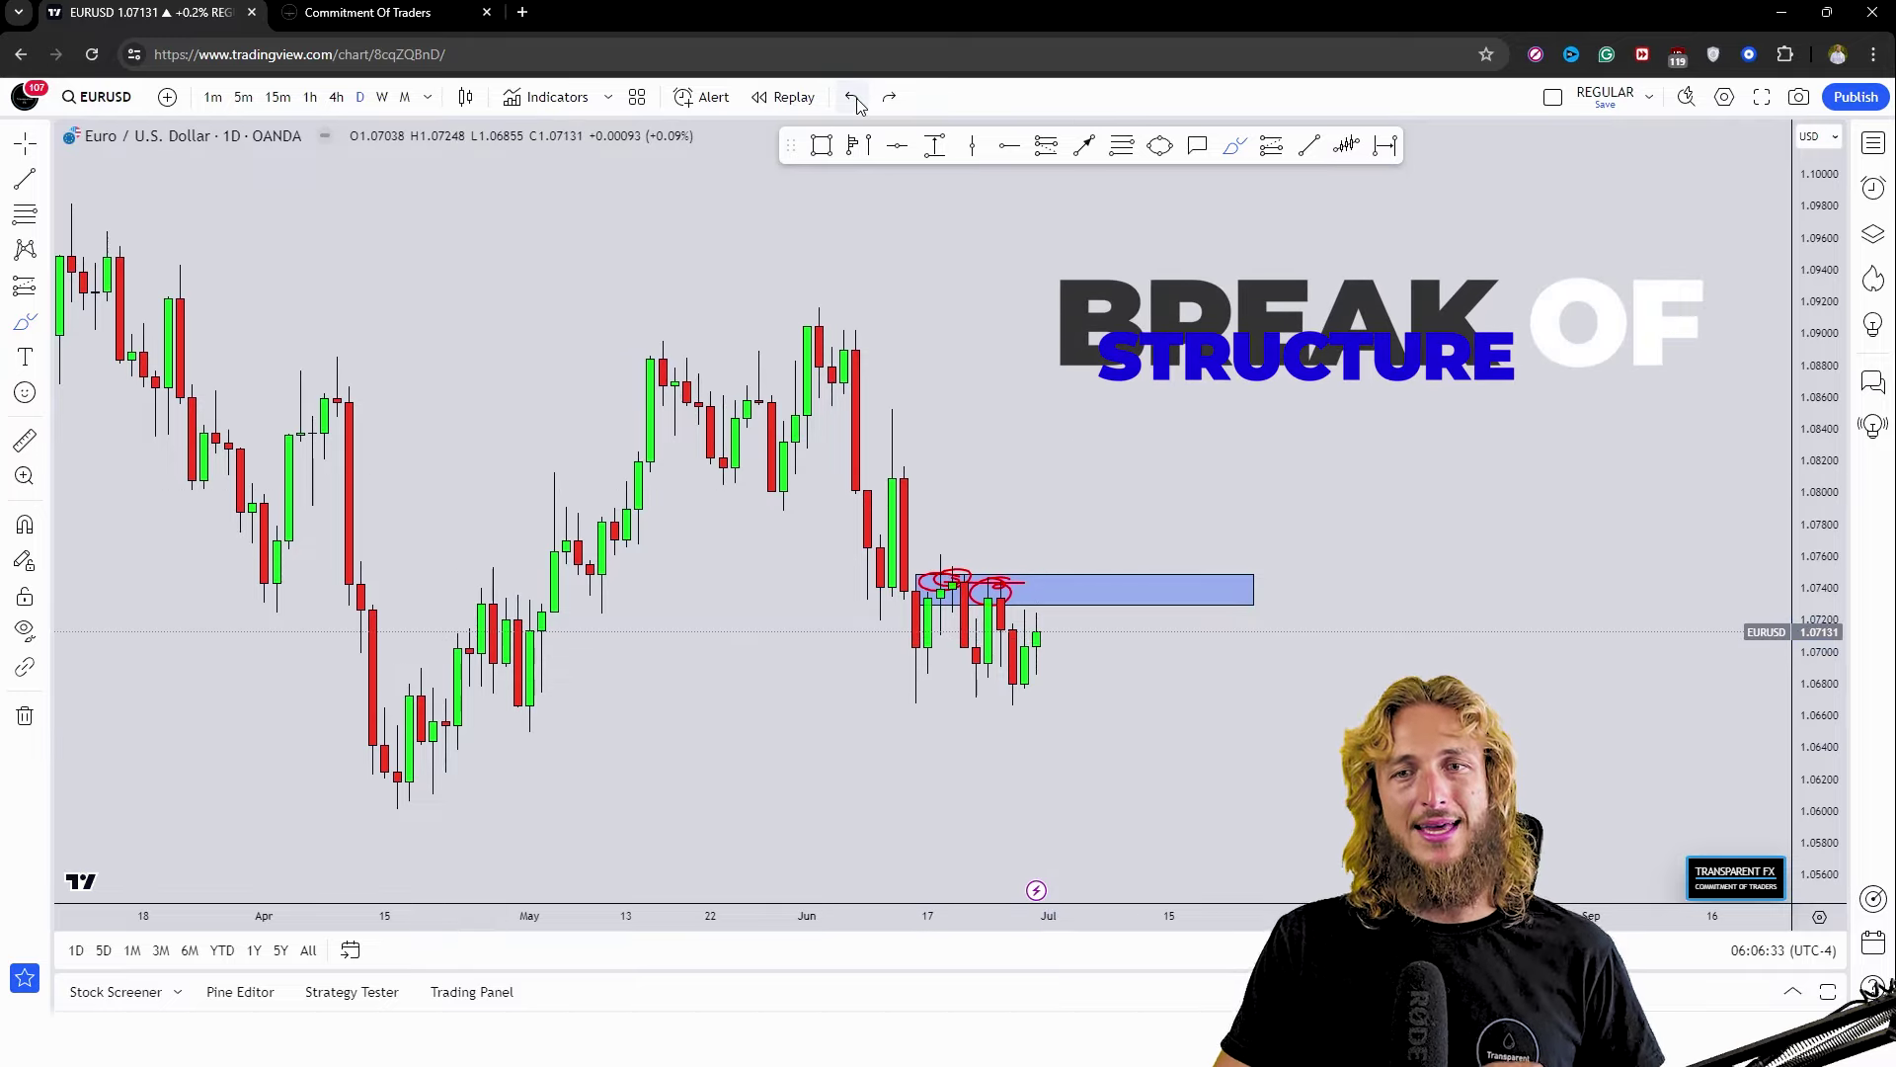
left_click(852, 96)
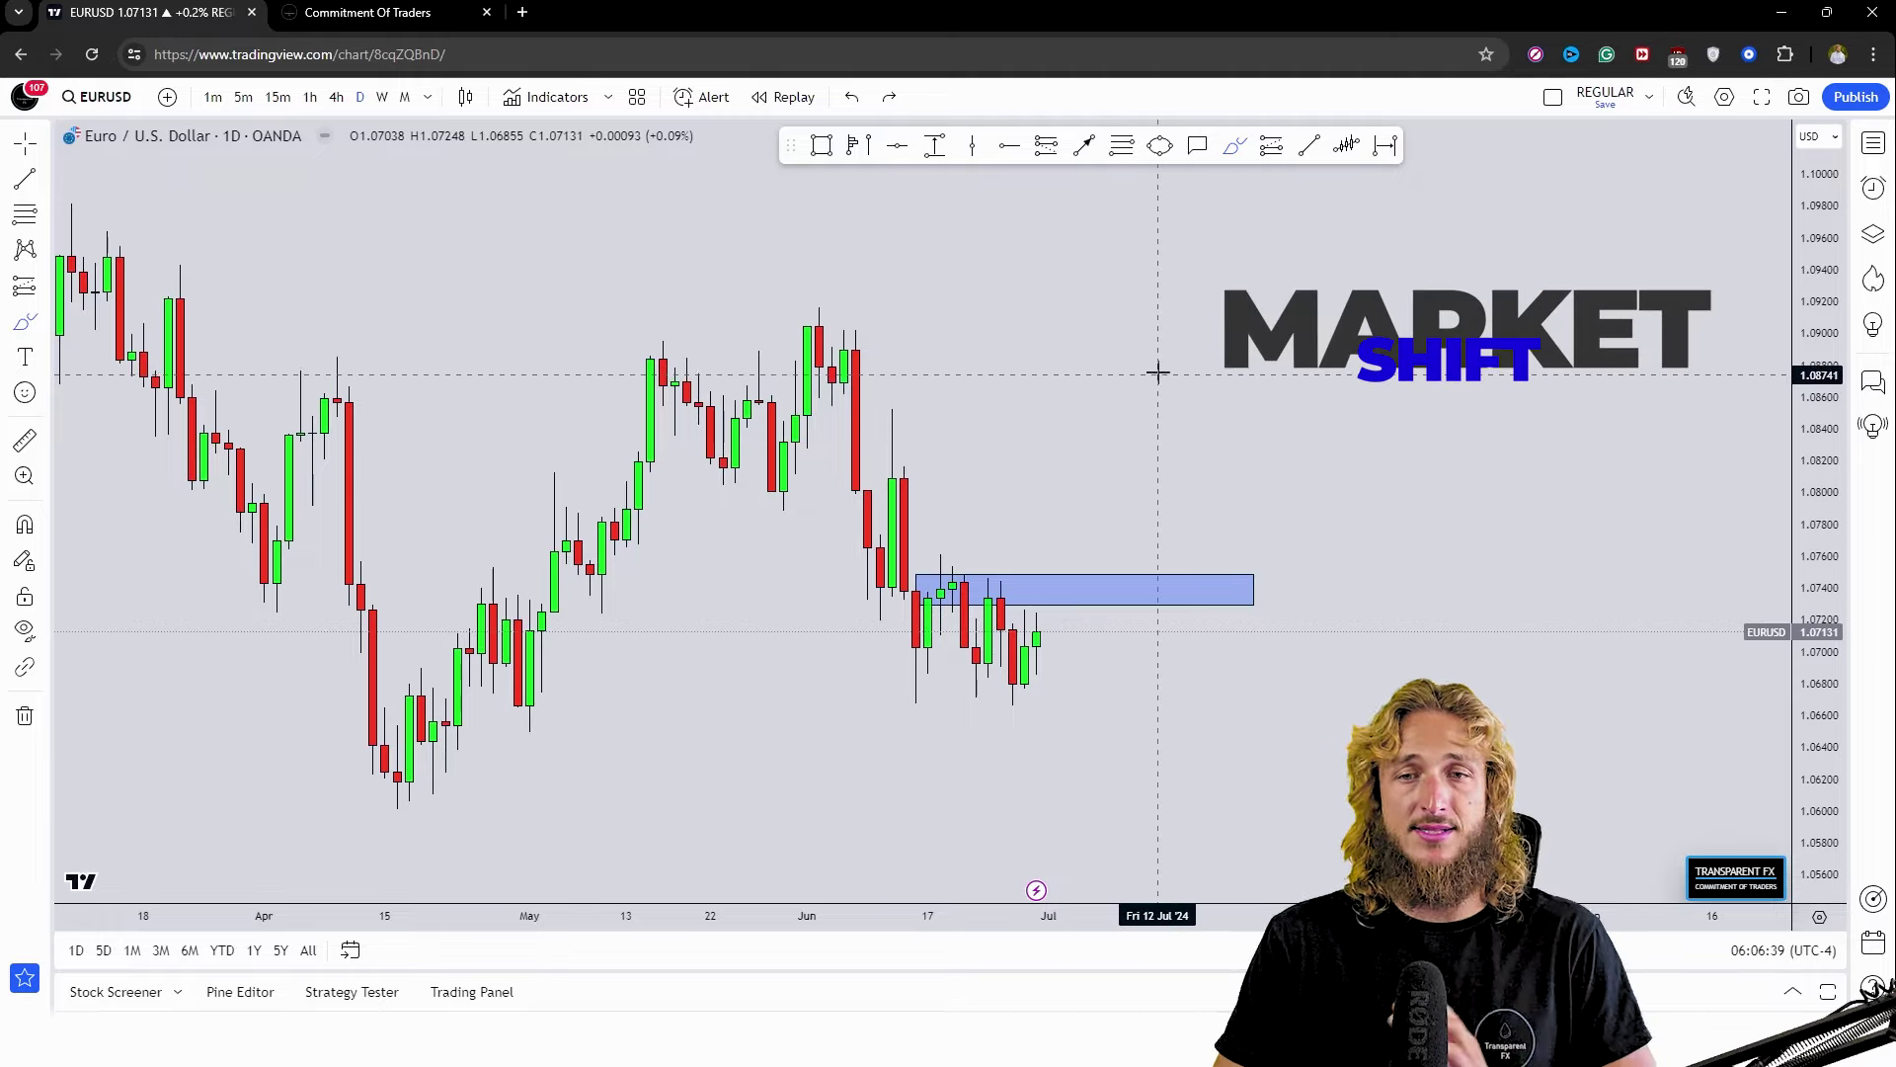
Brush a breakout above the zone, a circle on the last high, and an uptrend with a retest to about 1.0900, and undo them.
left_click_drag(1036, 640, 1060, 497)
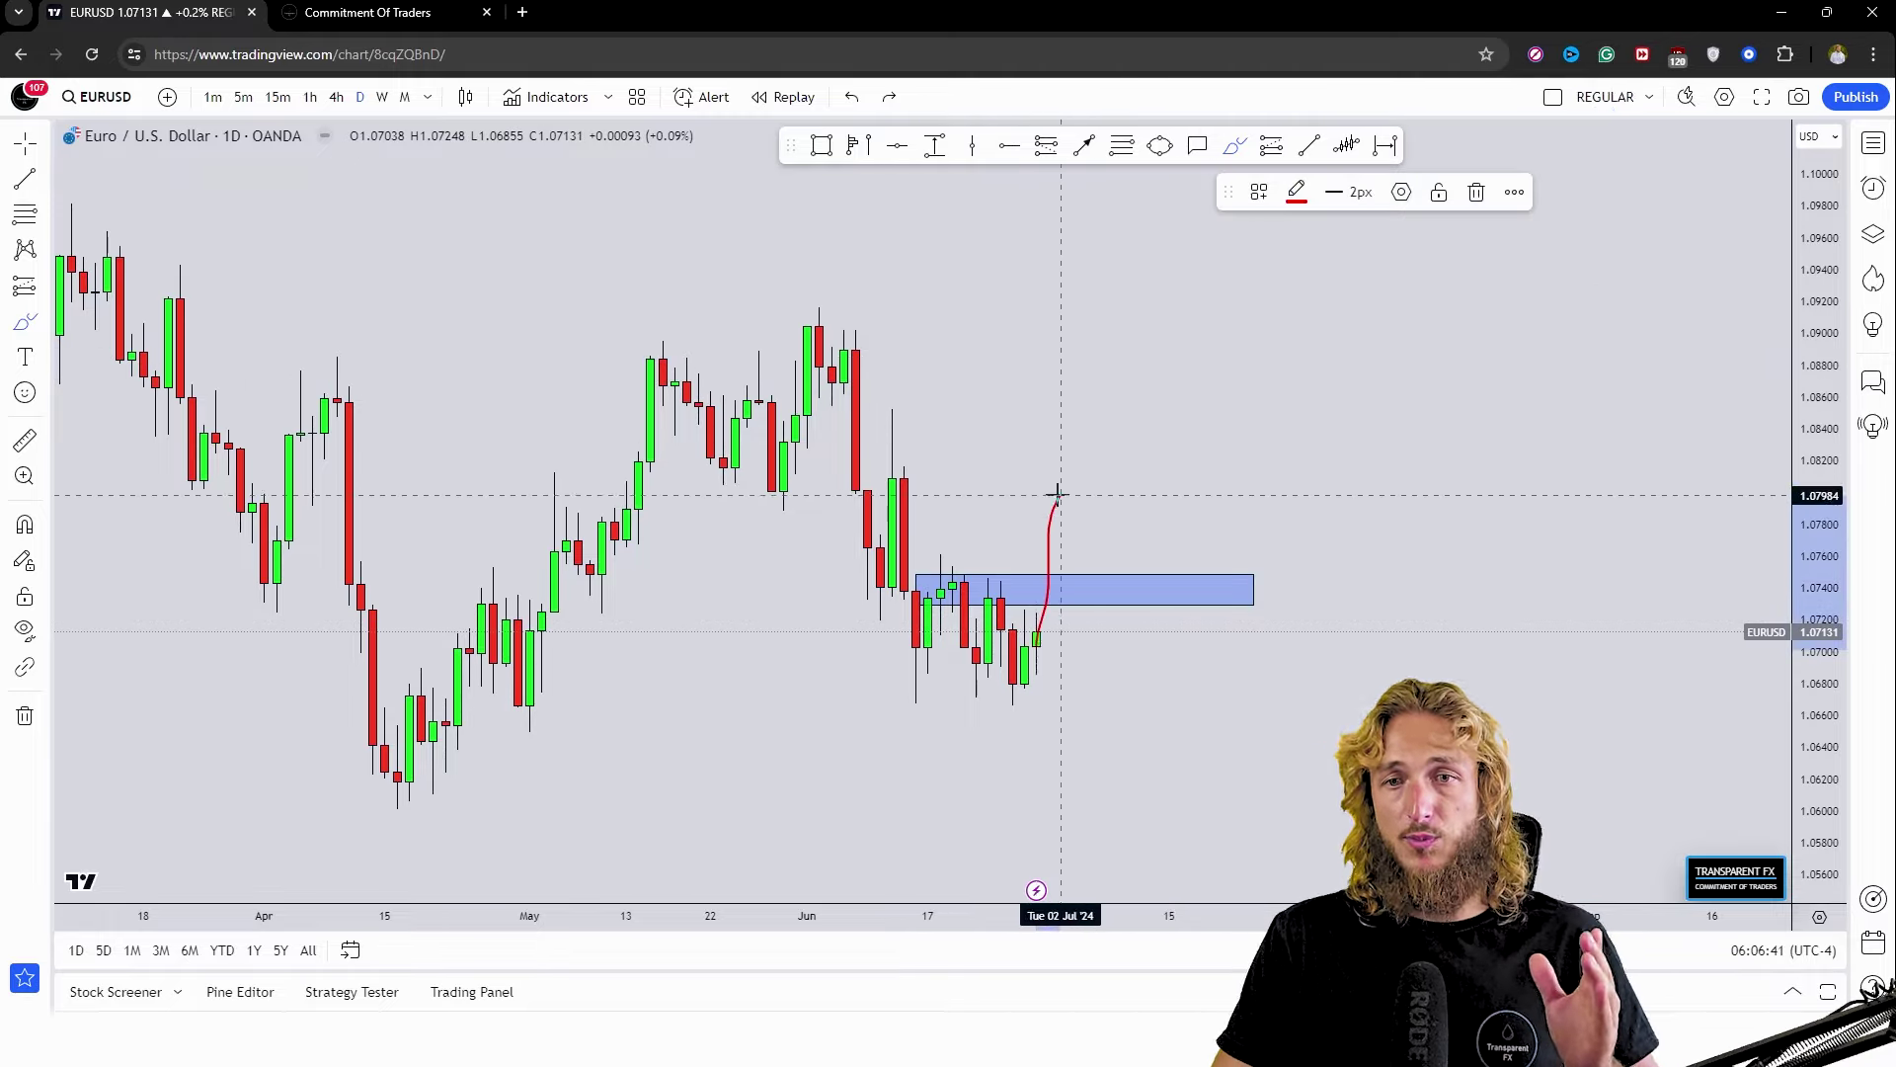
left_click_drag(1010, 584, 988, 583)
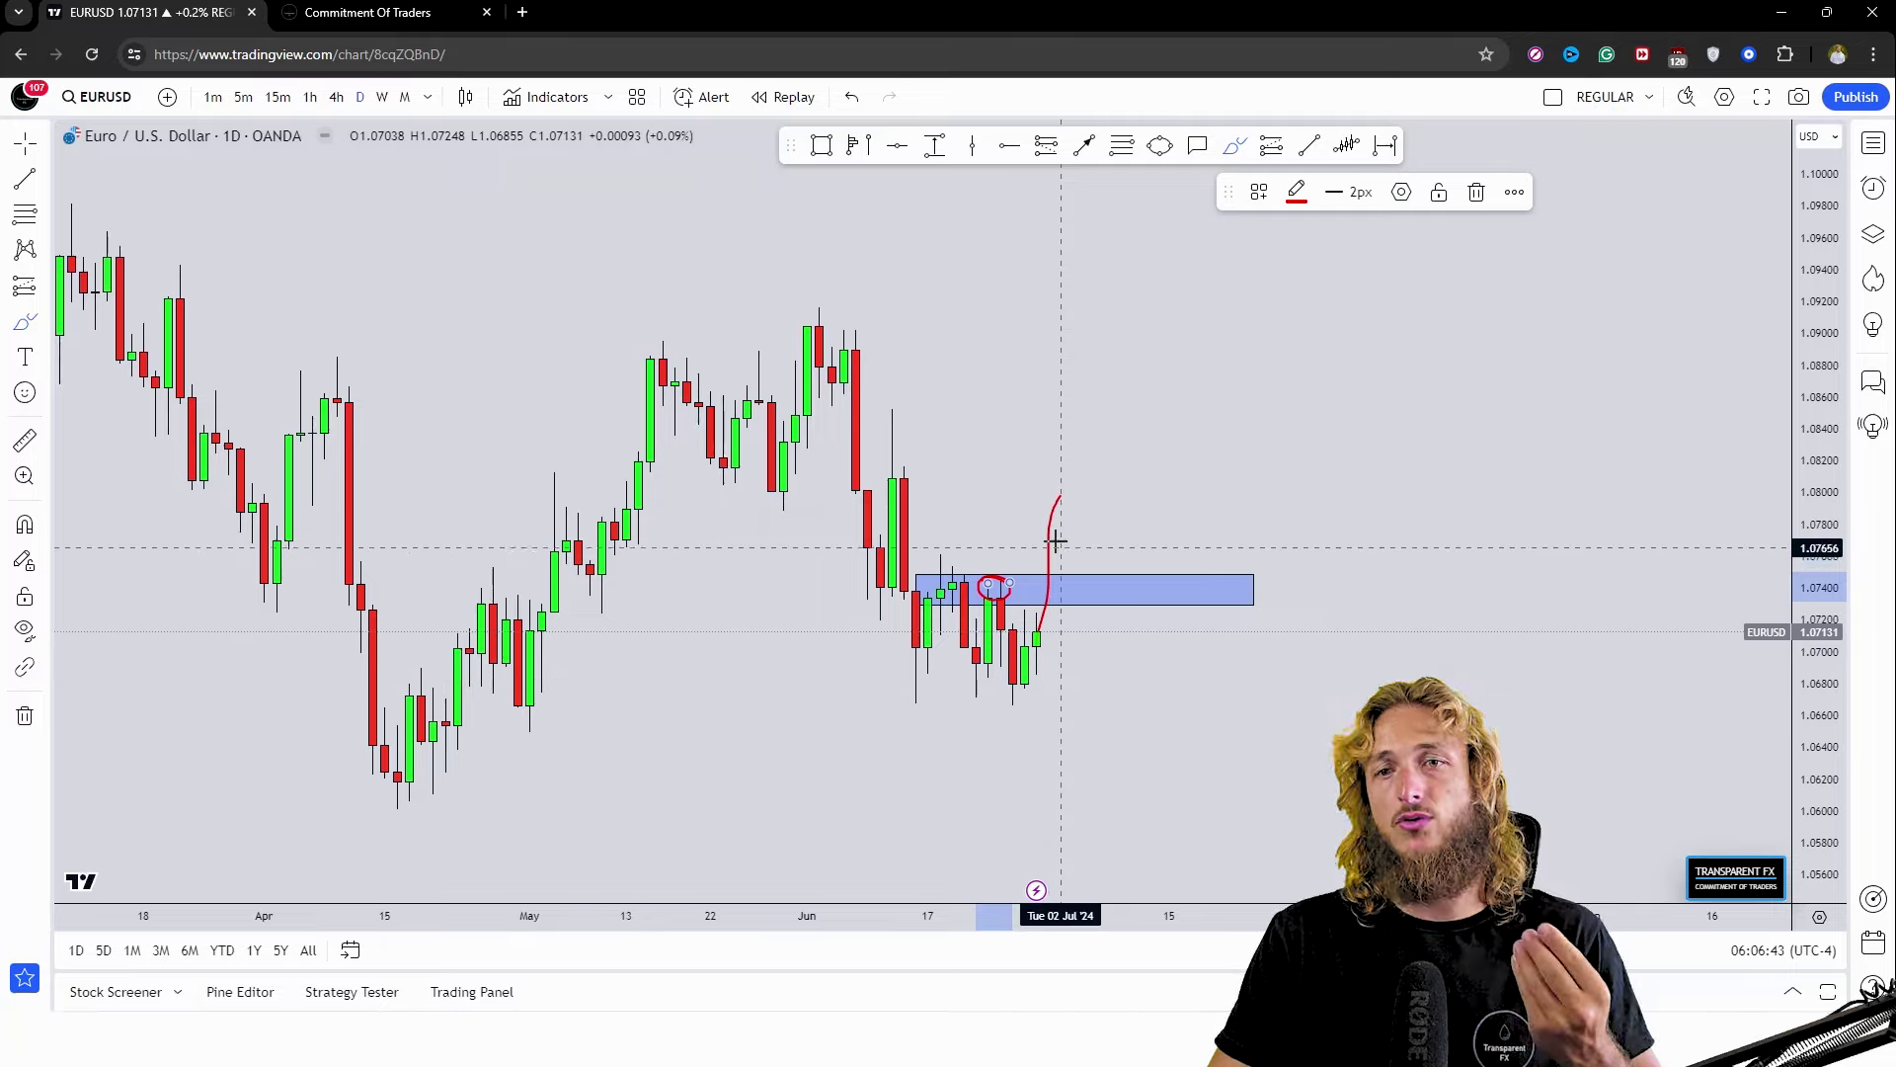
mouse_move(1062, 491)
left_mouse_down()
mouse_move(1081, 538)
mouse_move(1138, 445)
mouse_move(1243, 355)
left_mouse_up()
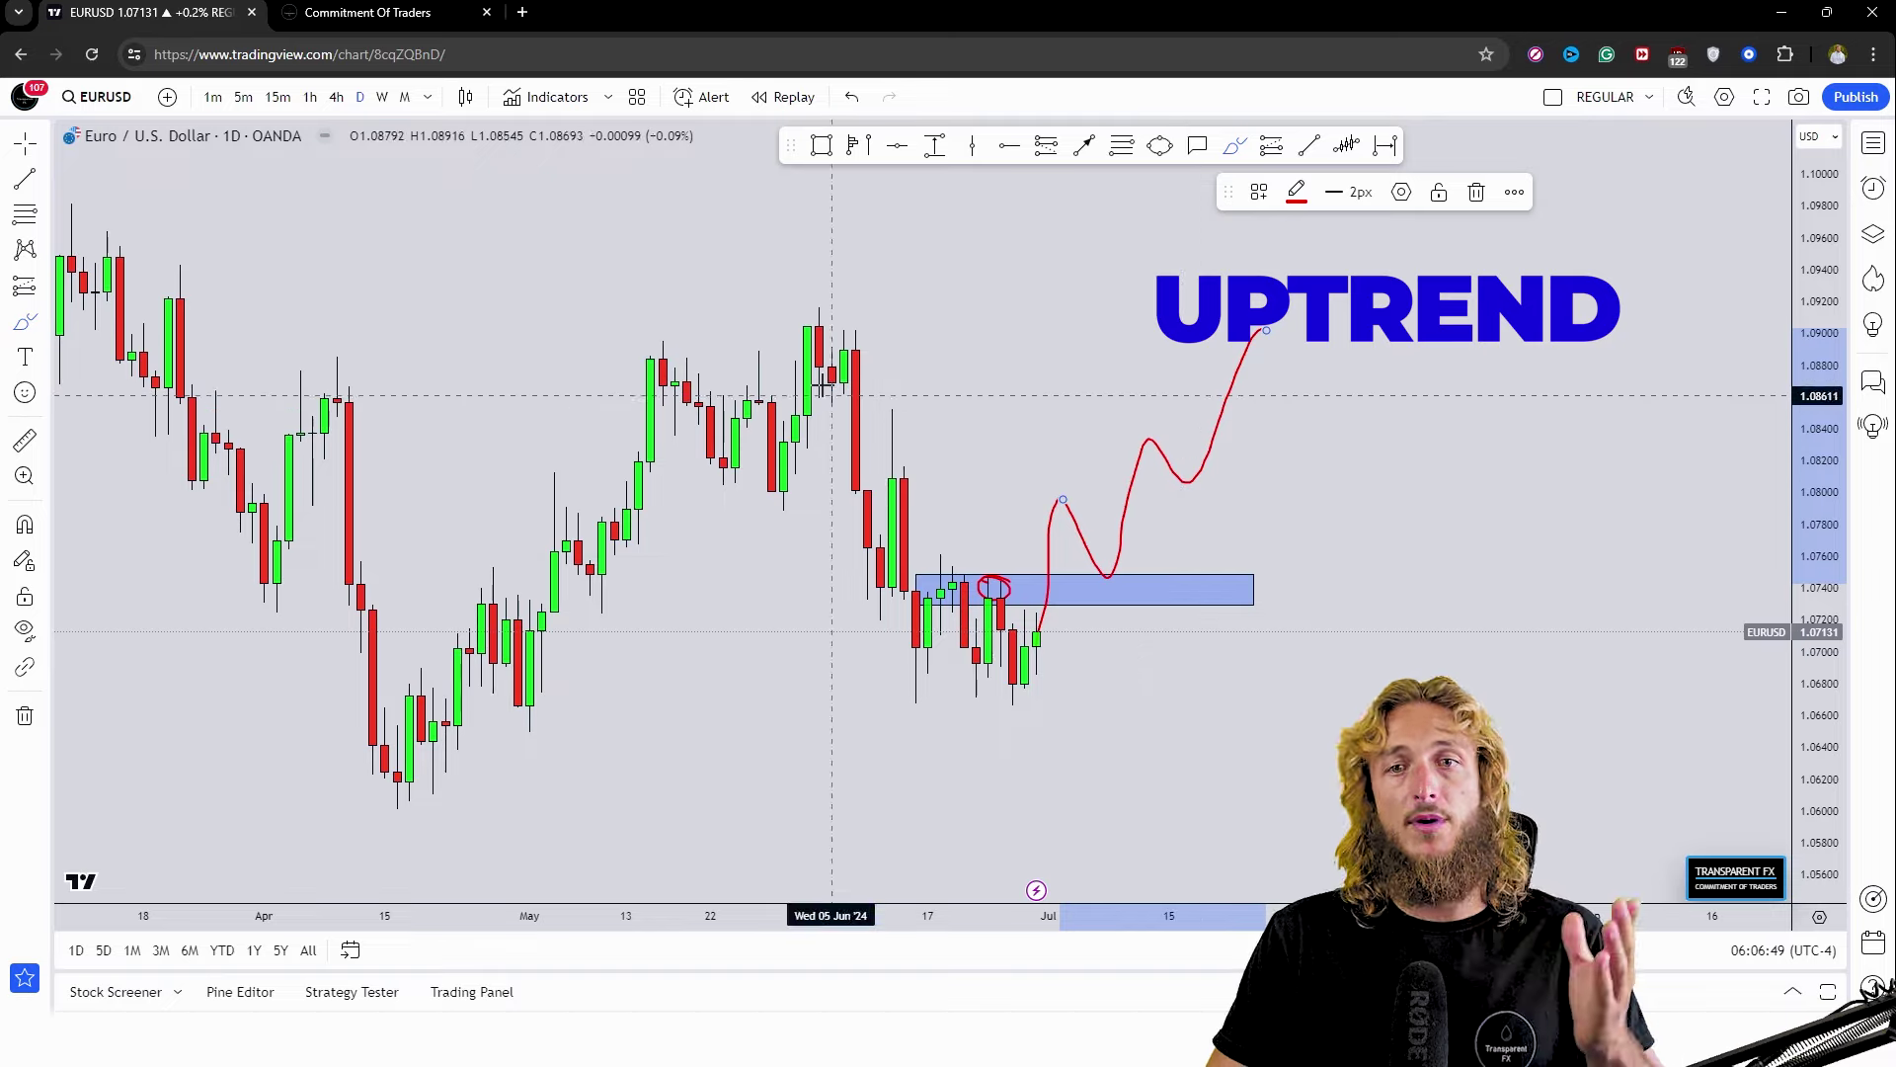
left_click(855, 98)
left_click(855, 98)
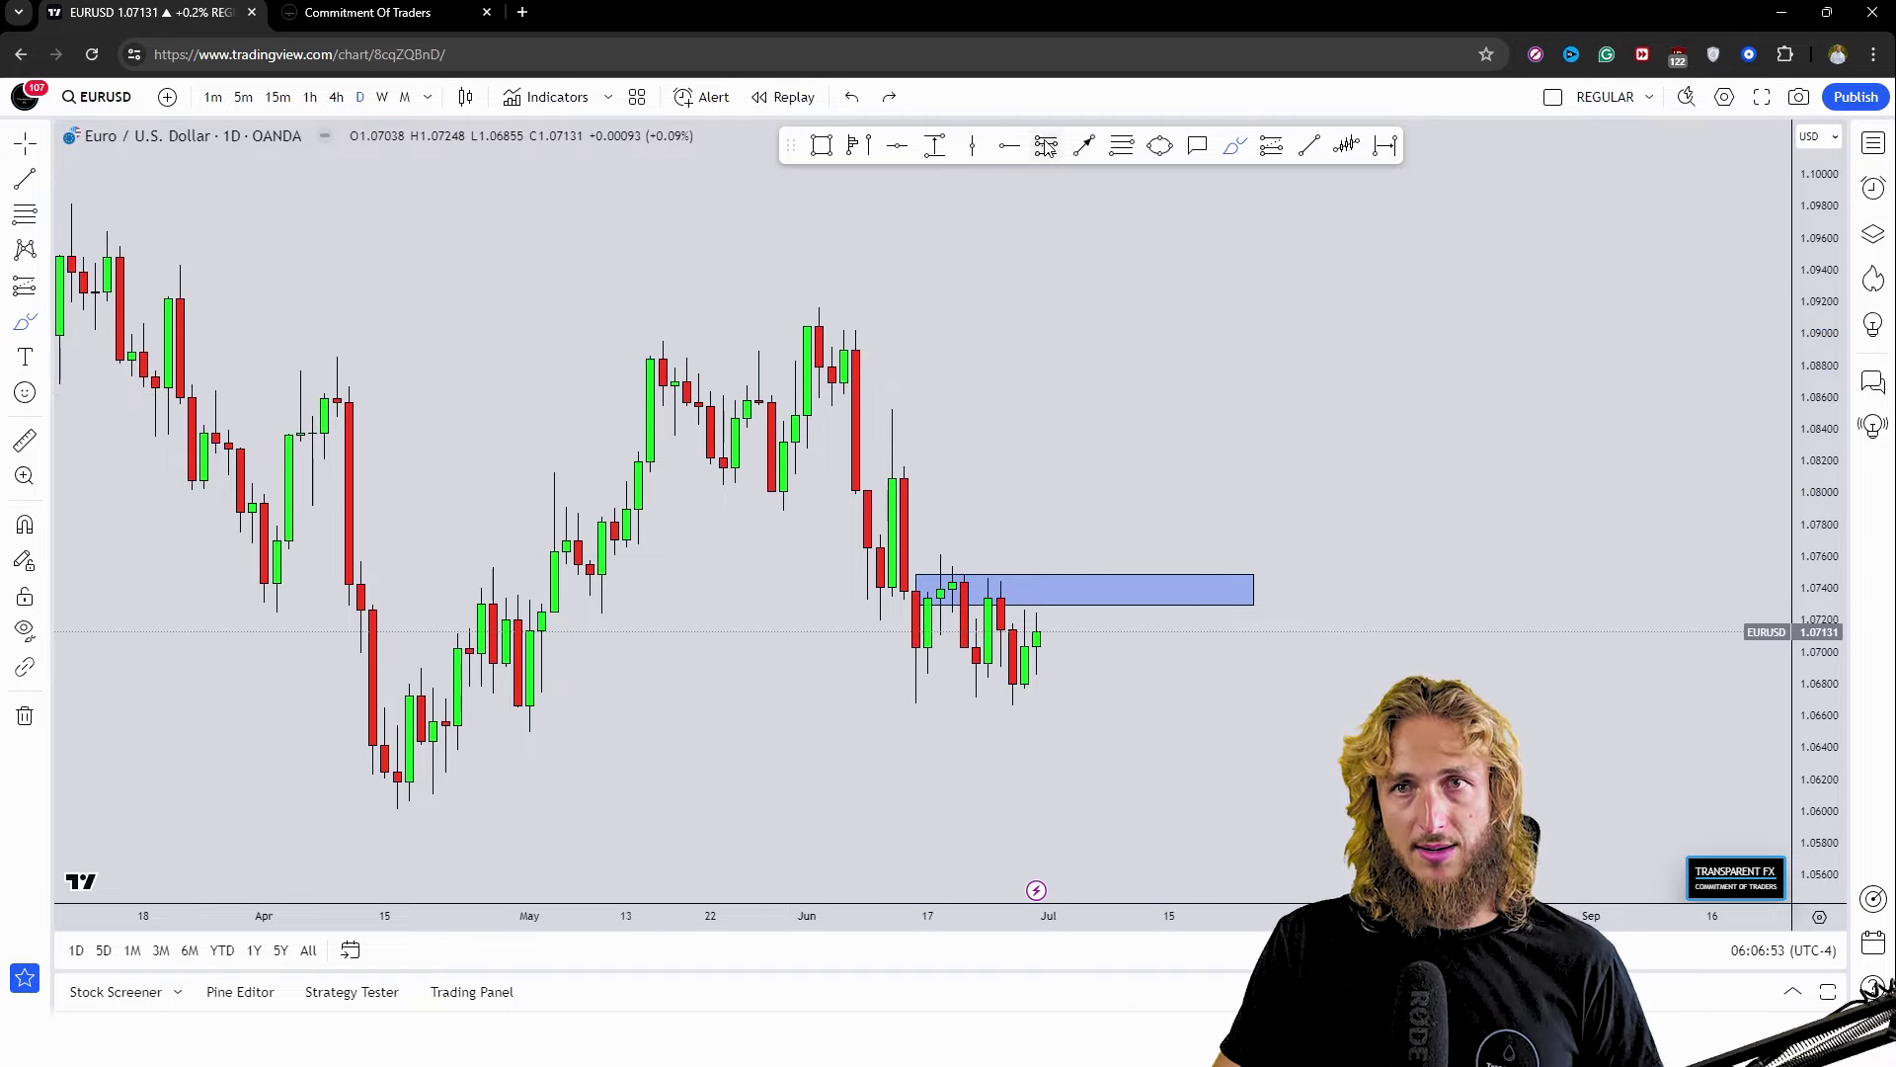
Draw arrows for a rise to about 1.0800 and a pullback to the zone, and place a circle over the retest area.
key("alt+b")
mouse_move(1047, 628)
left_mouse_down()
mouse_move(1071, 494)
mouse_move(1111, 559)
left_mouse_up()
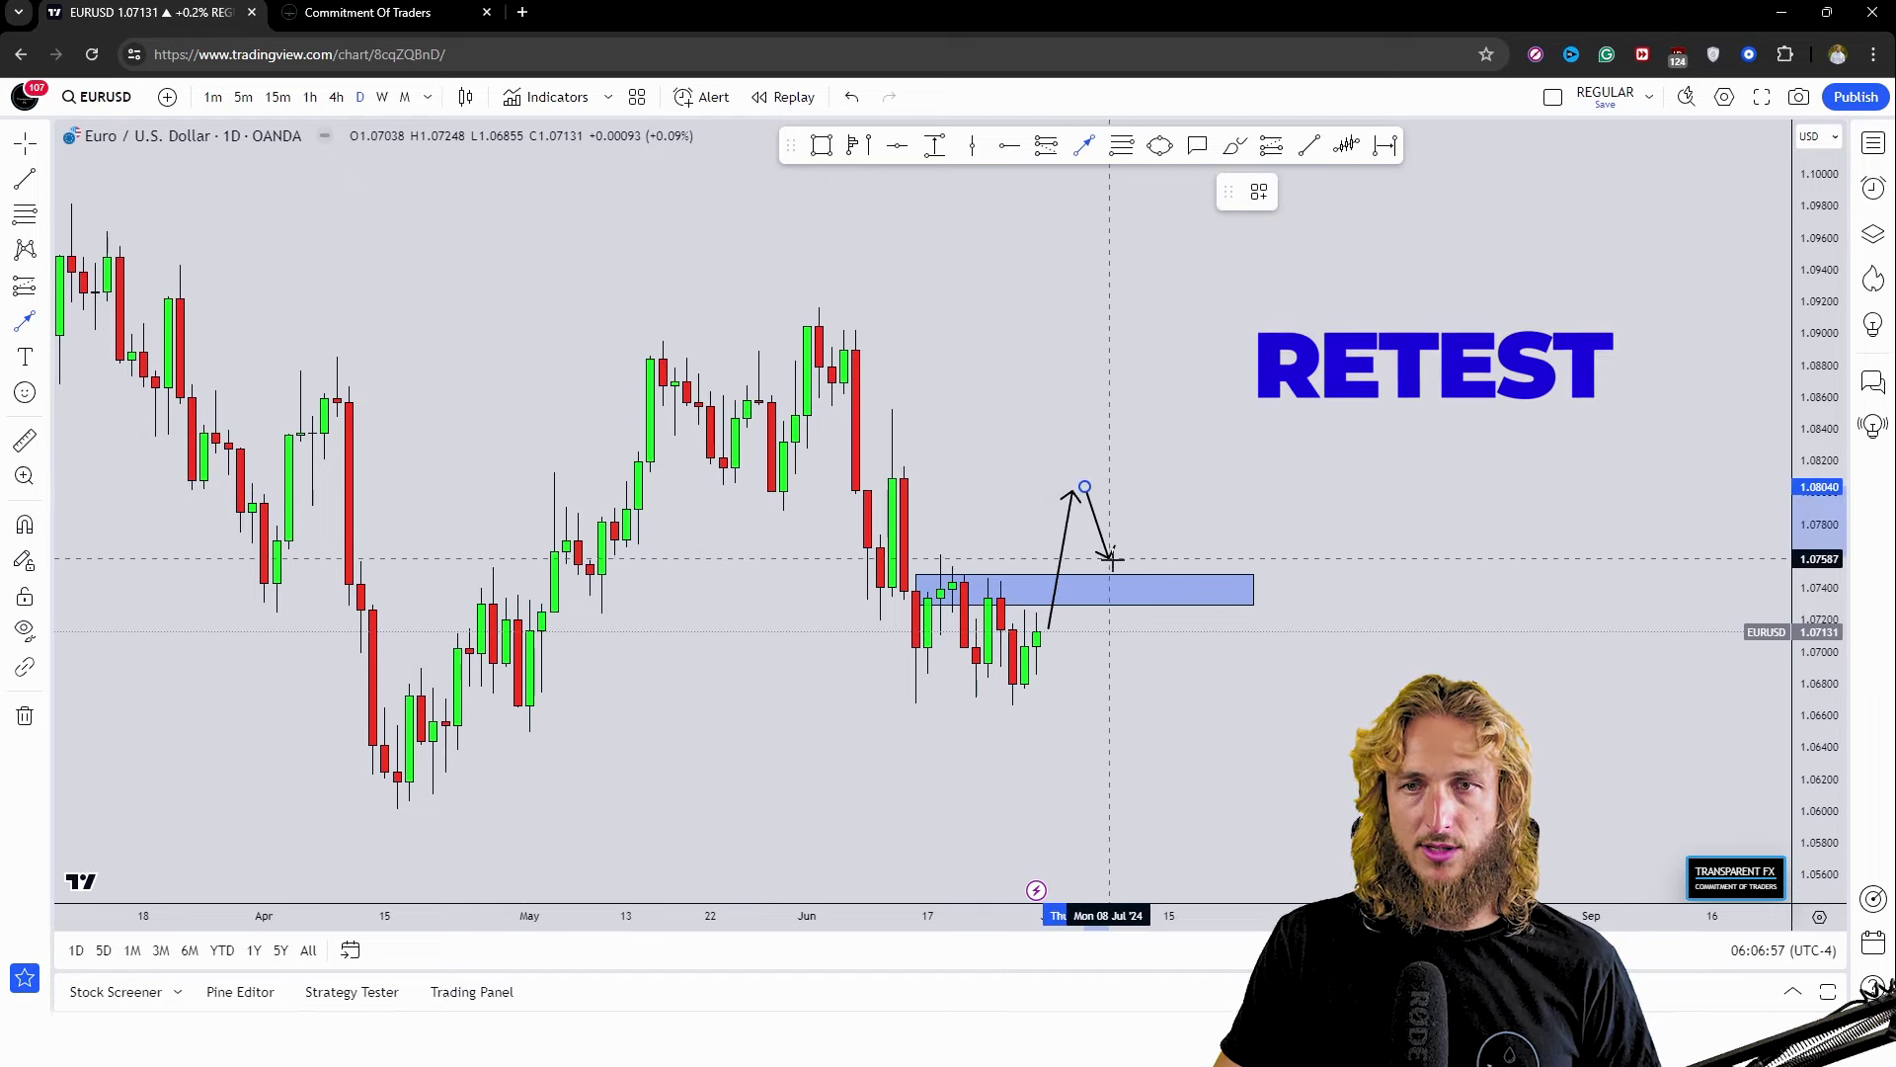
left_click(1161, 145)
left_click(1109, 544)
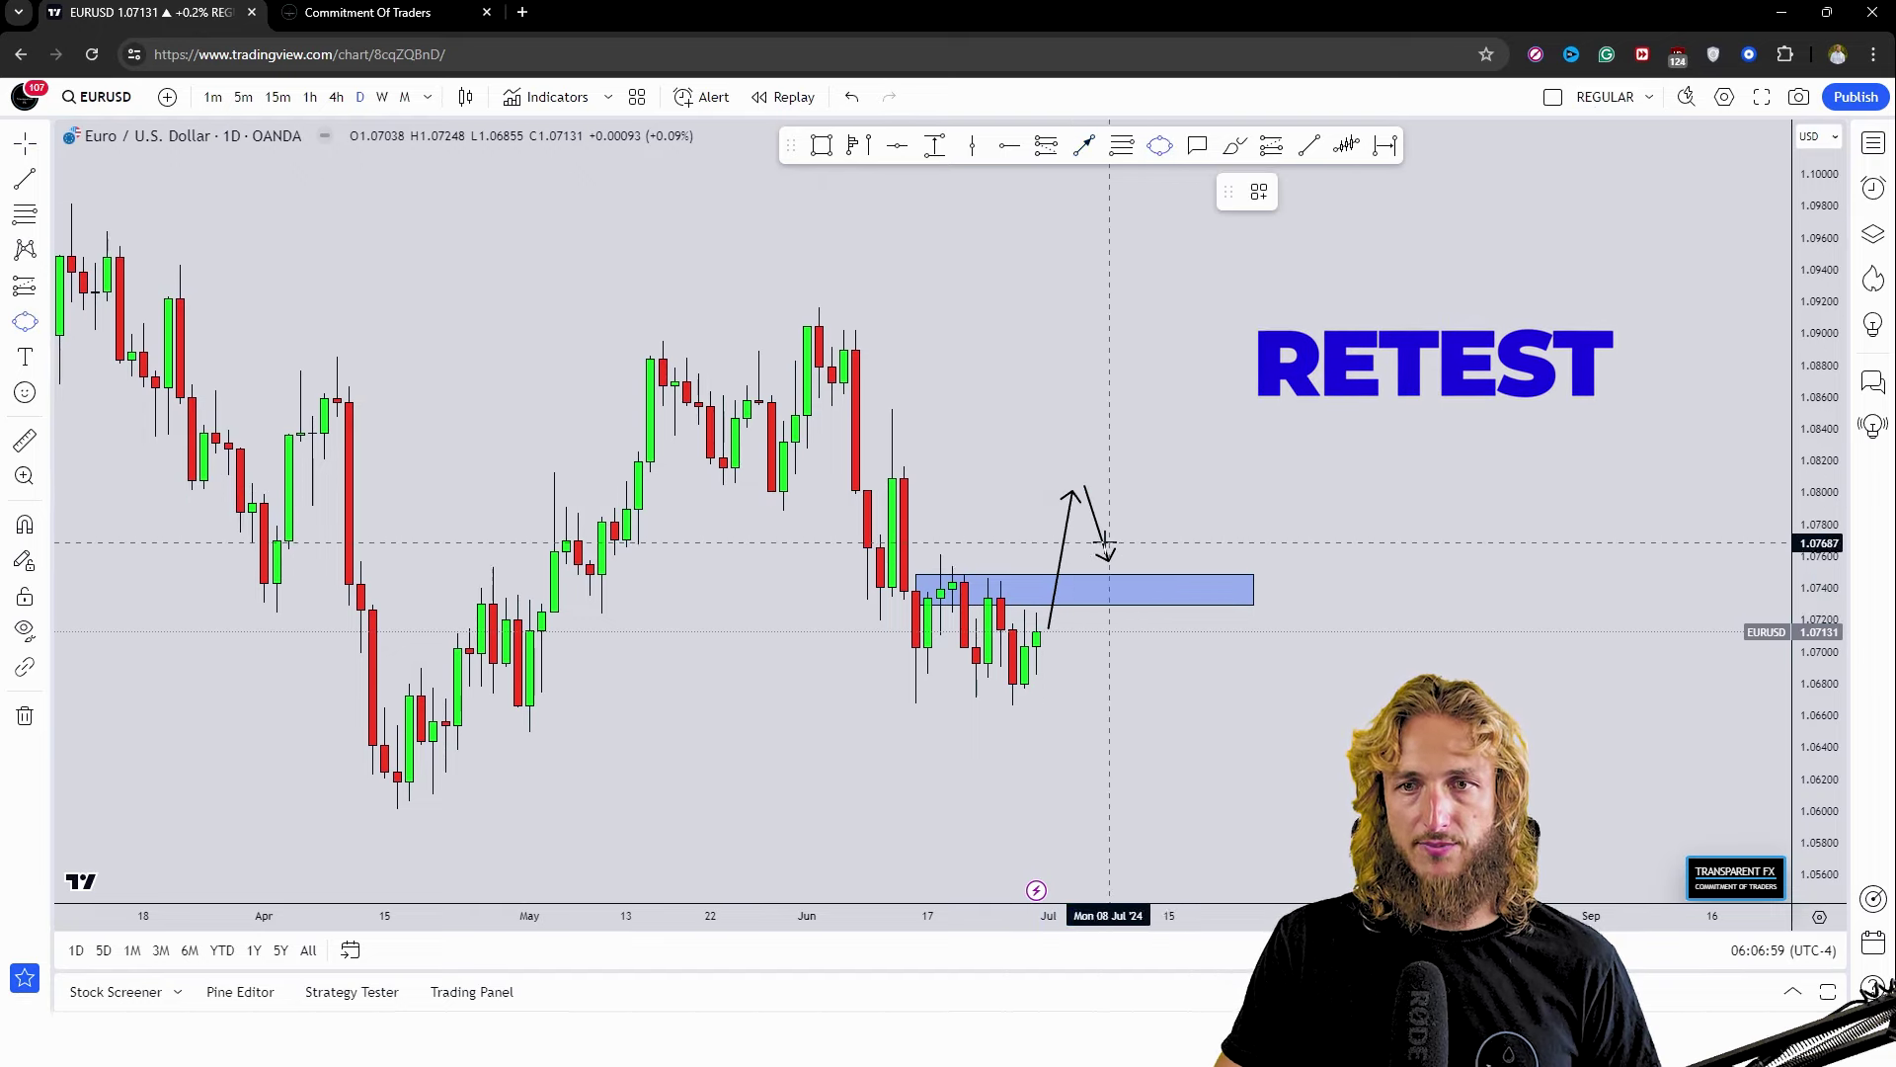
left_click(1196, 603)
left_click(1185, 665)
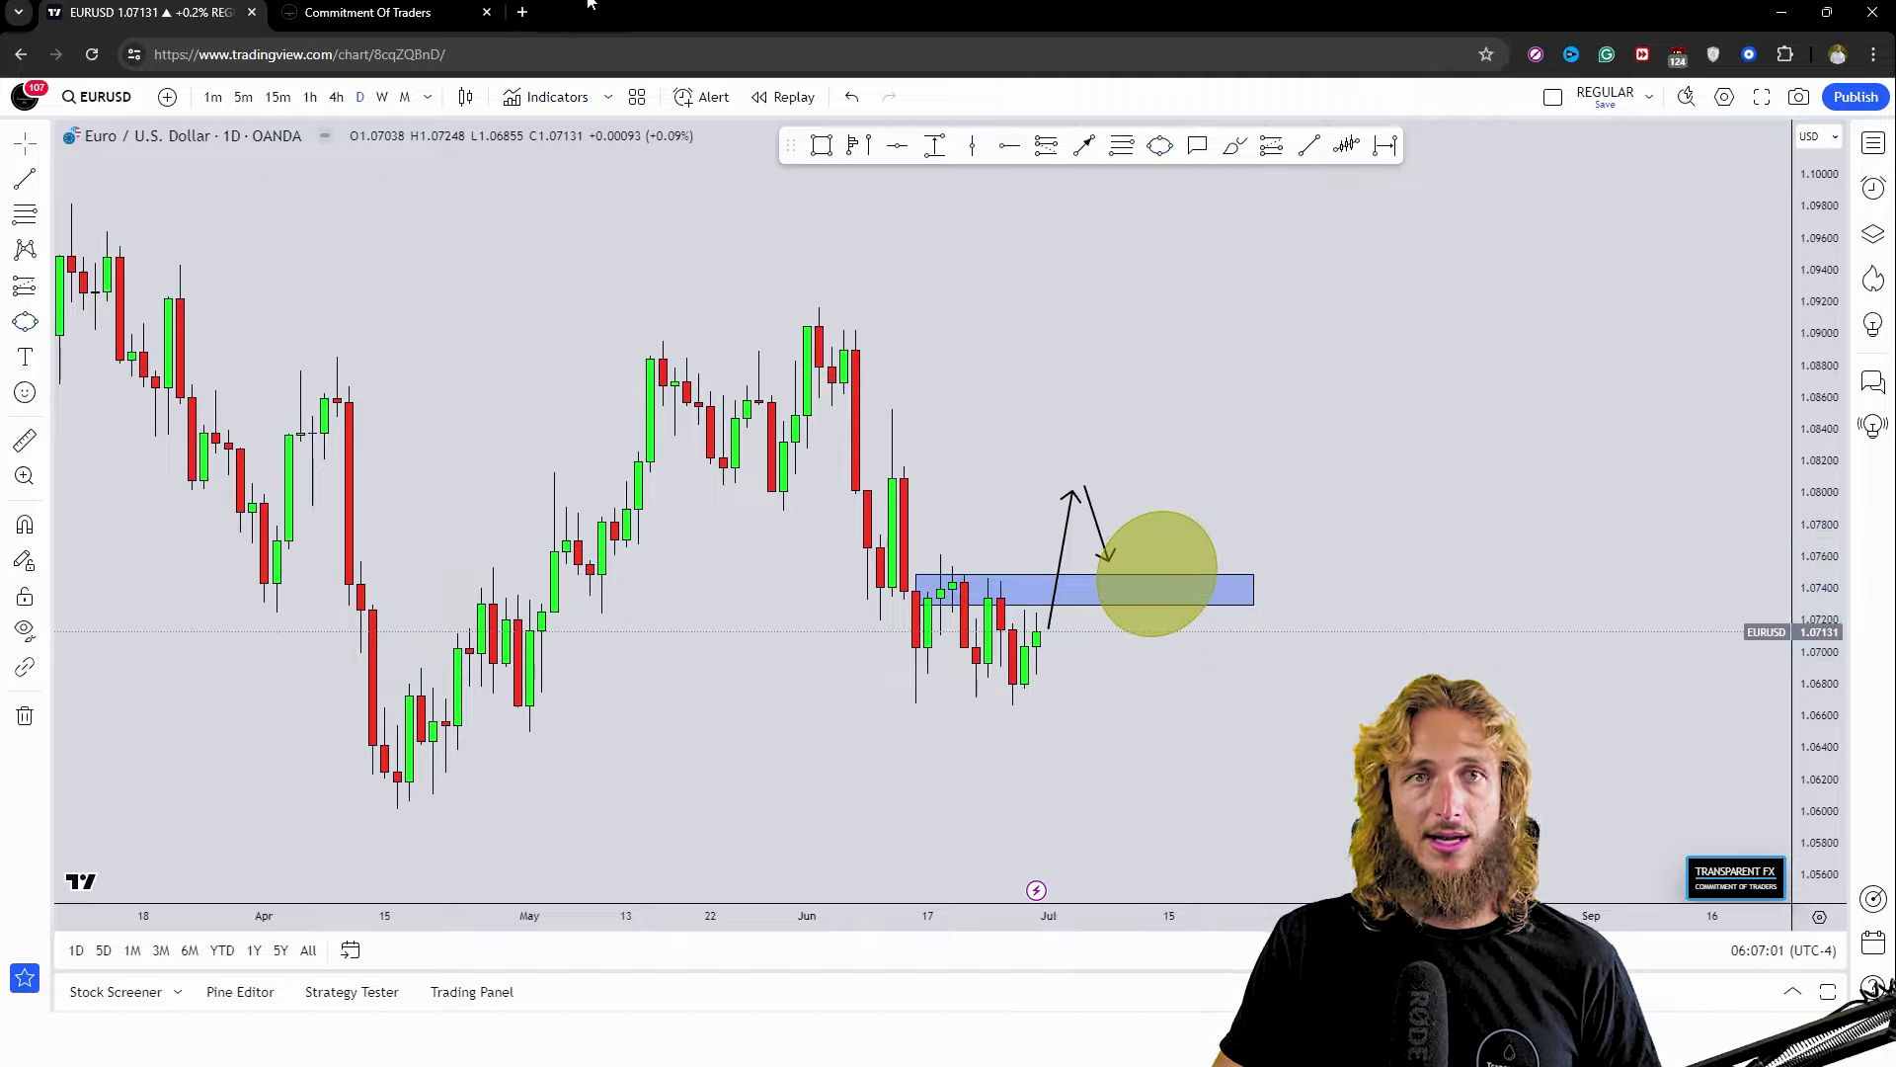
Review the Euro FX net positions on the Commitment of Traders page, clear the highlighted value, and return to the chart.
left_click(471, 5)
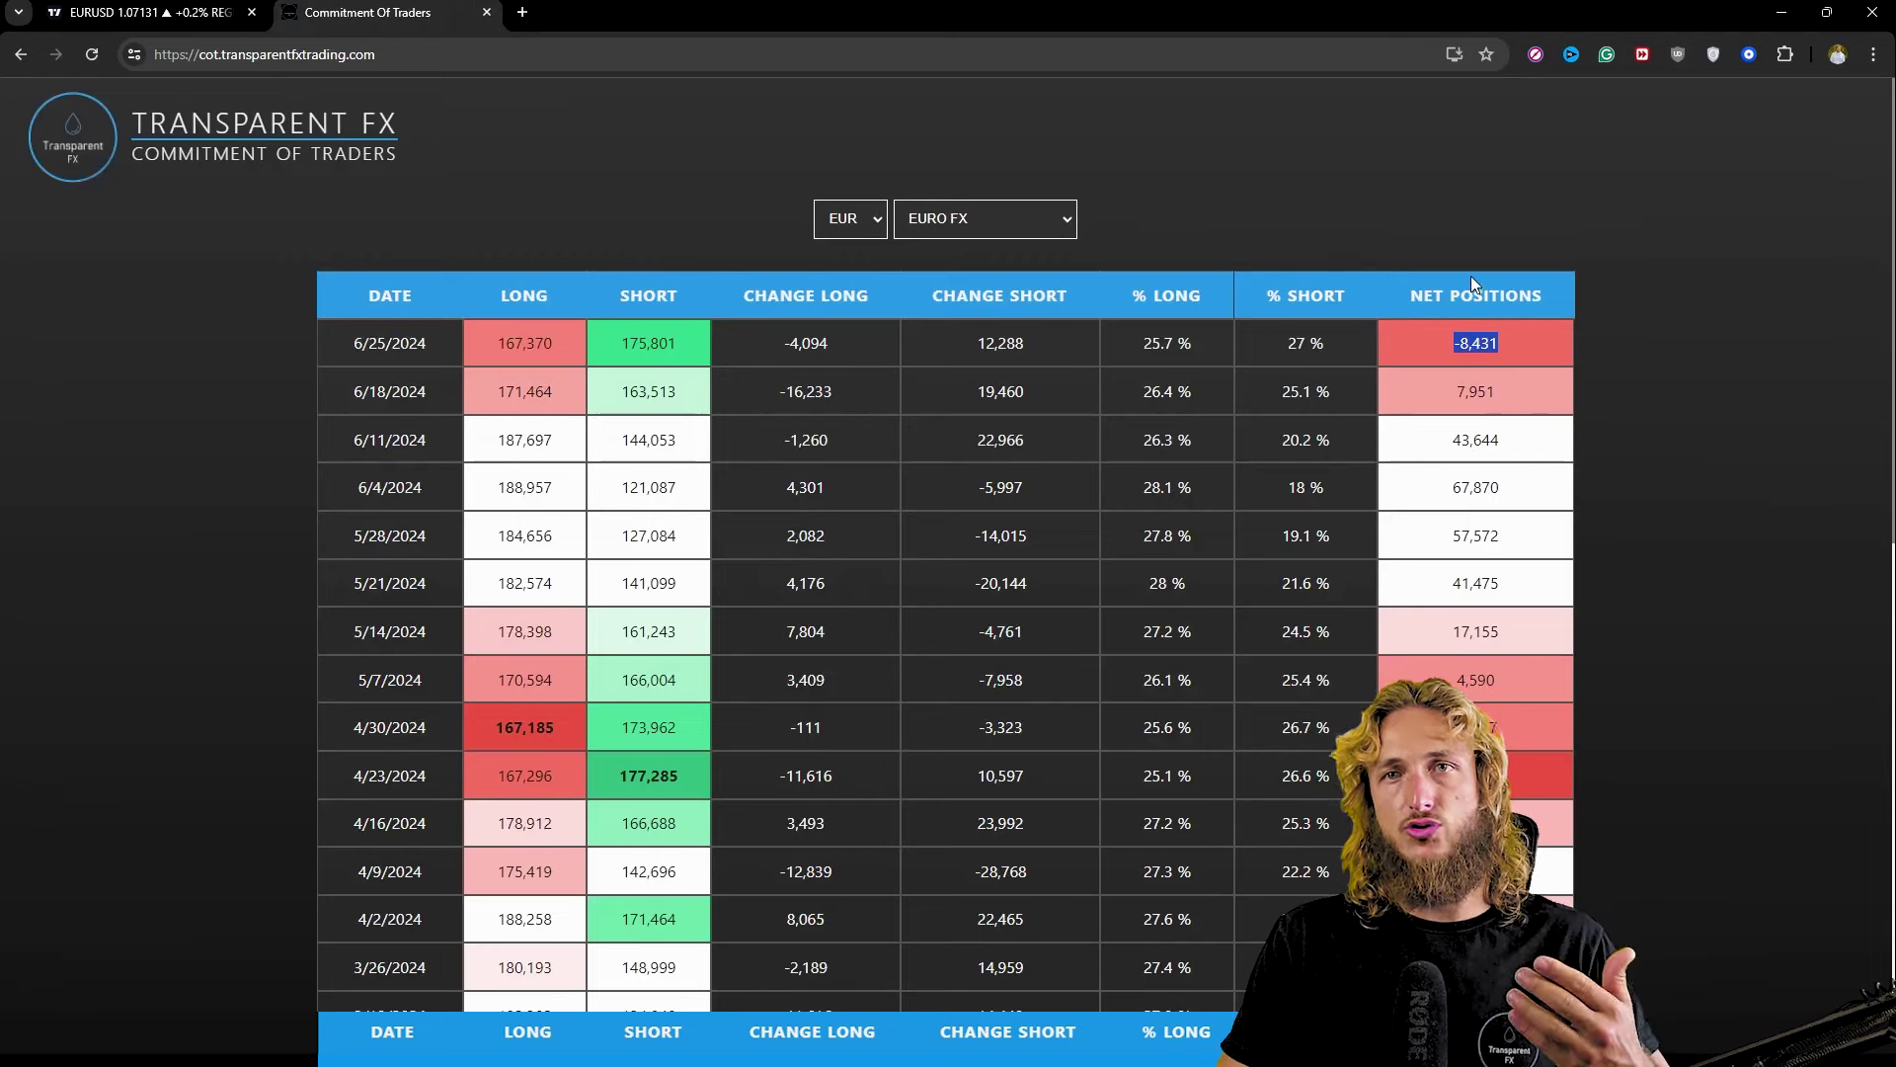
left_click(1456, 208)
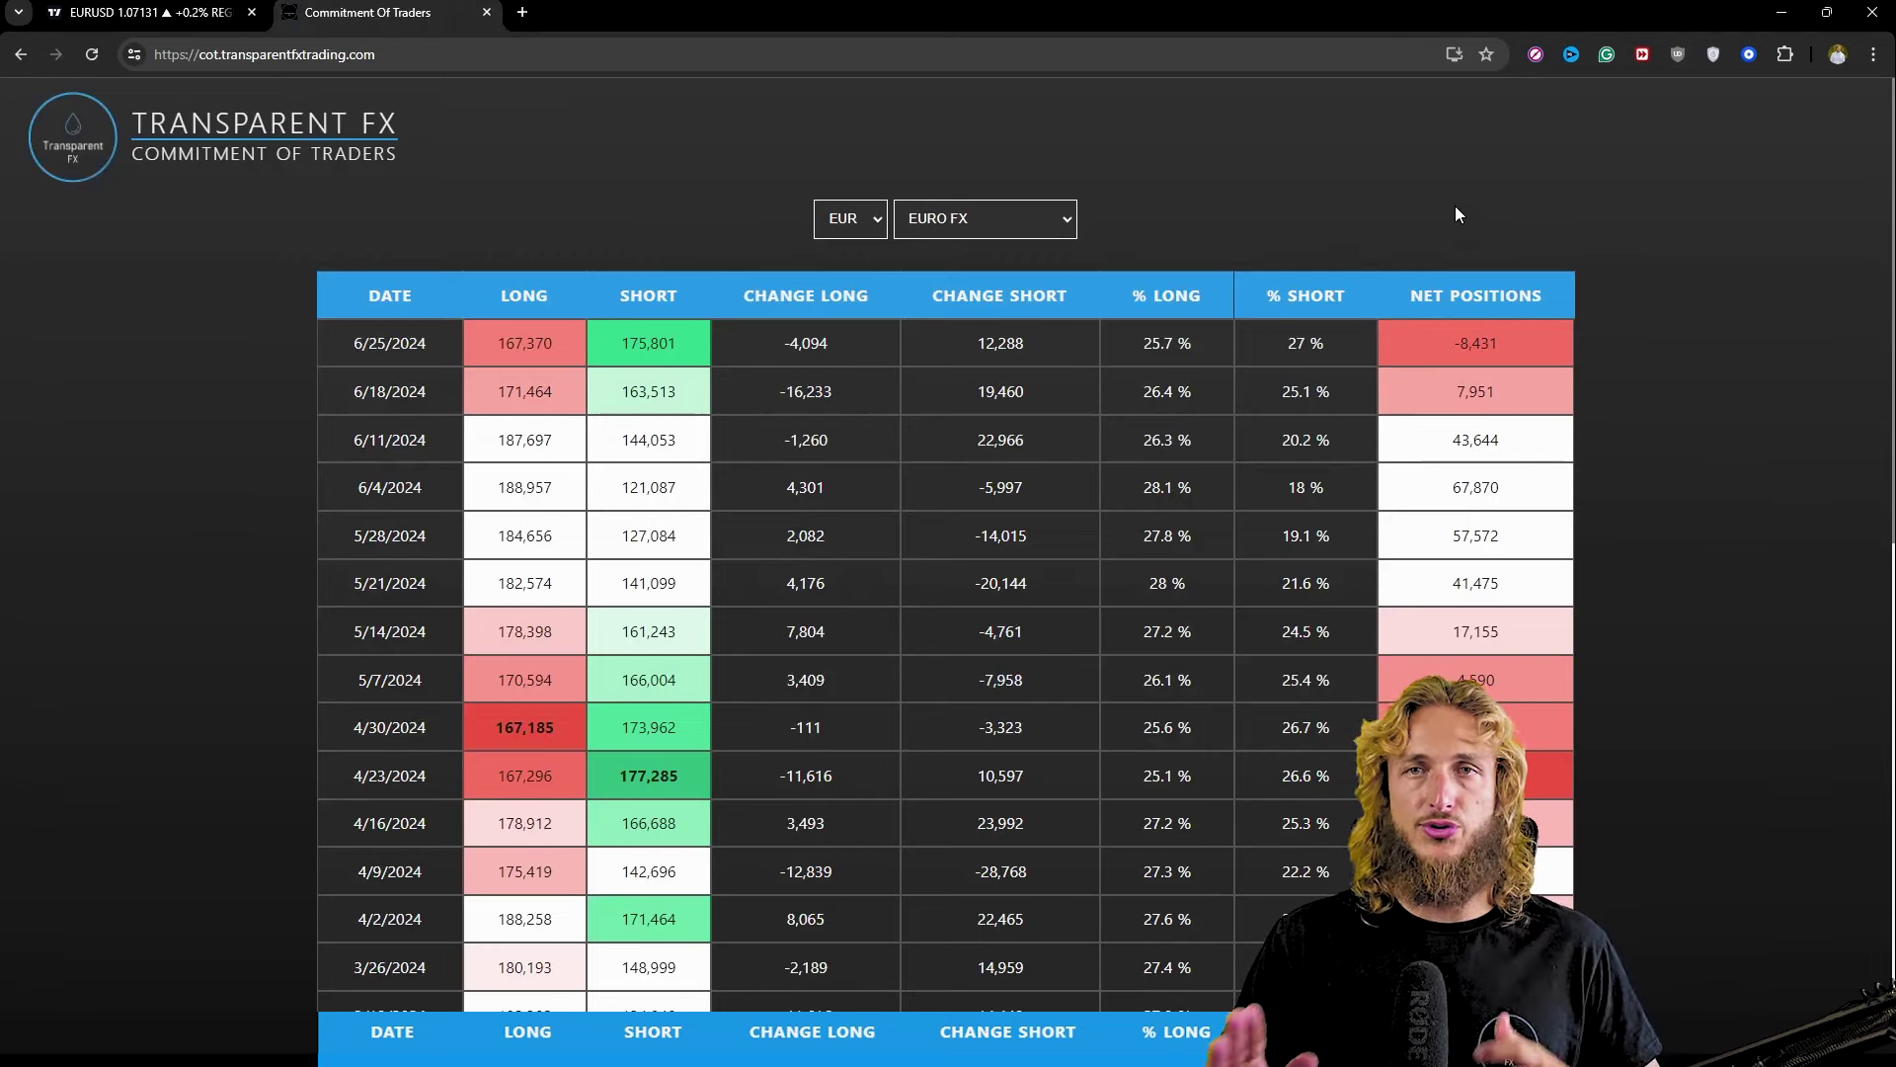
left_click(265, 14)
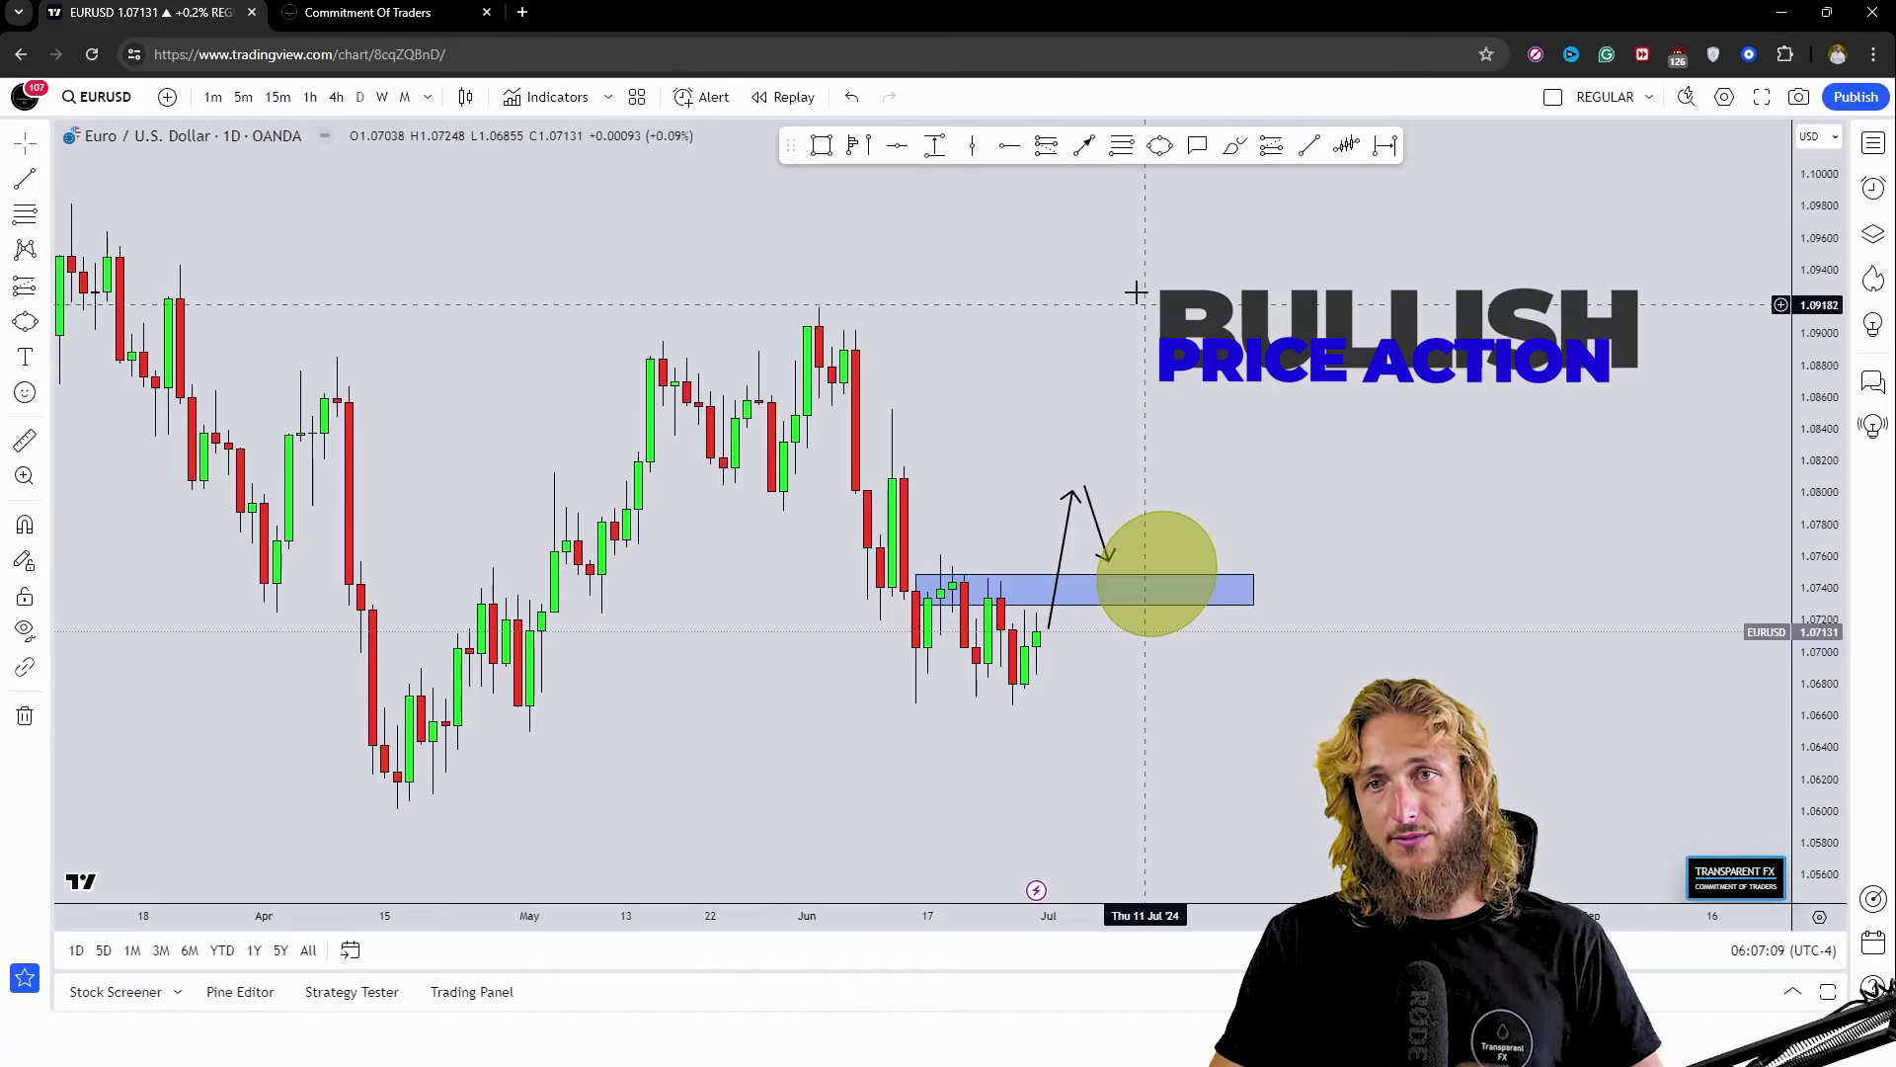
Draw an upward arrow from the edge of the retest circle to about 1.0880.
left_click(1084, 145)
left_click_drag(1217, 571, 1239, 366)
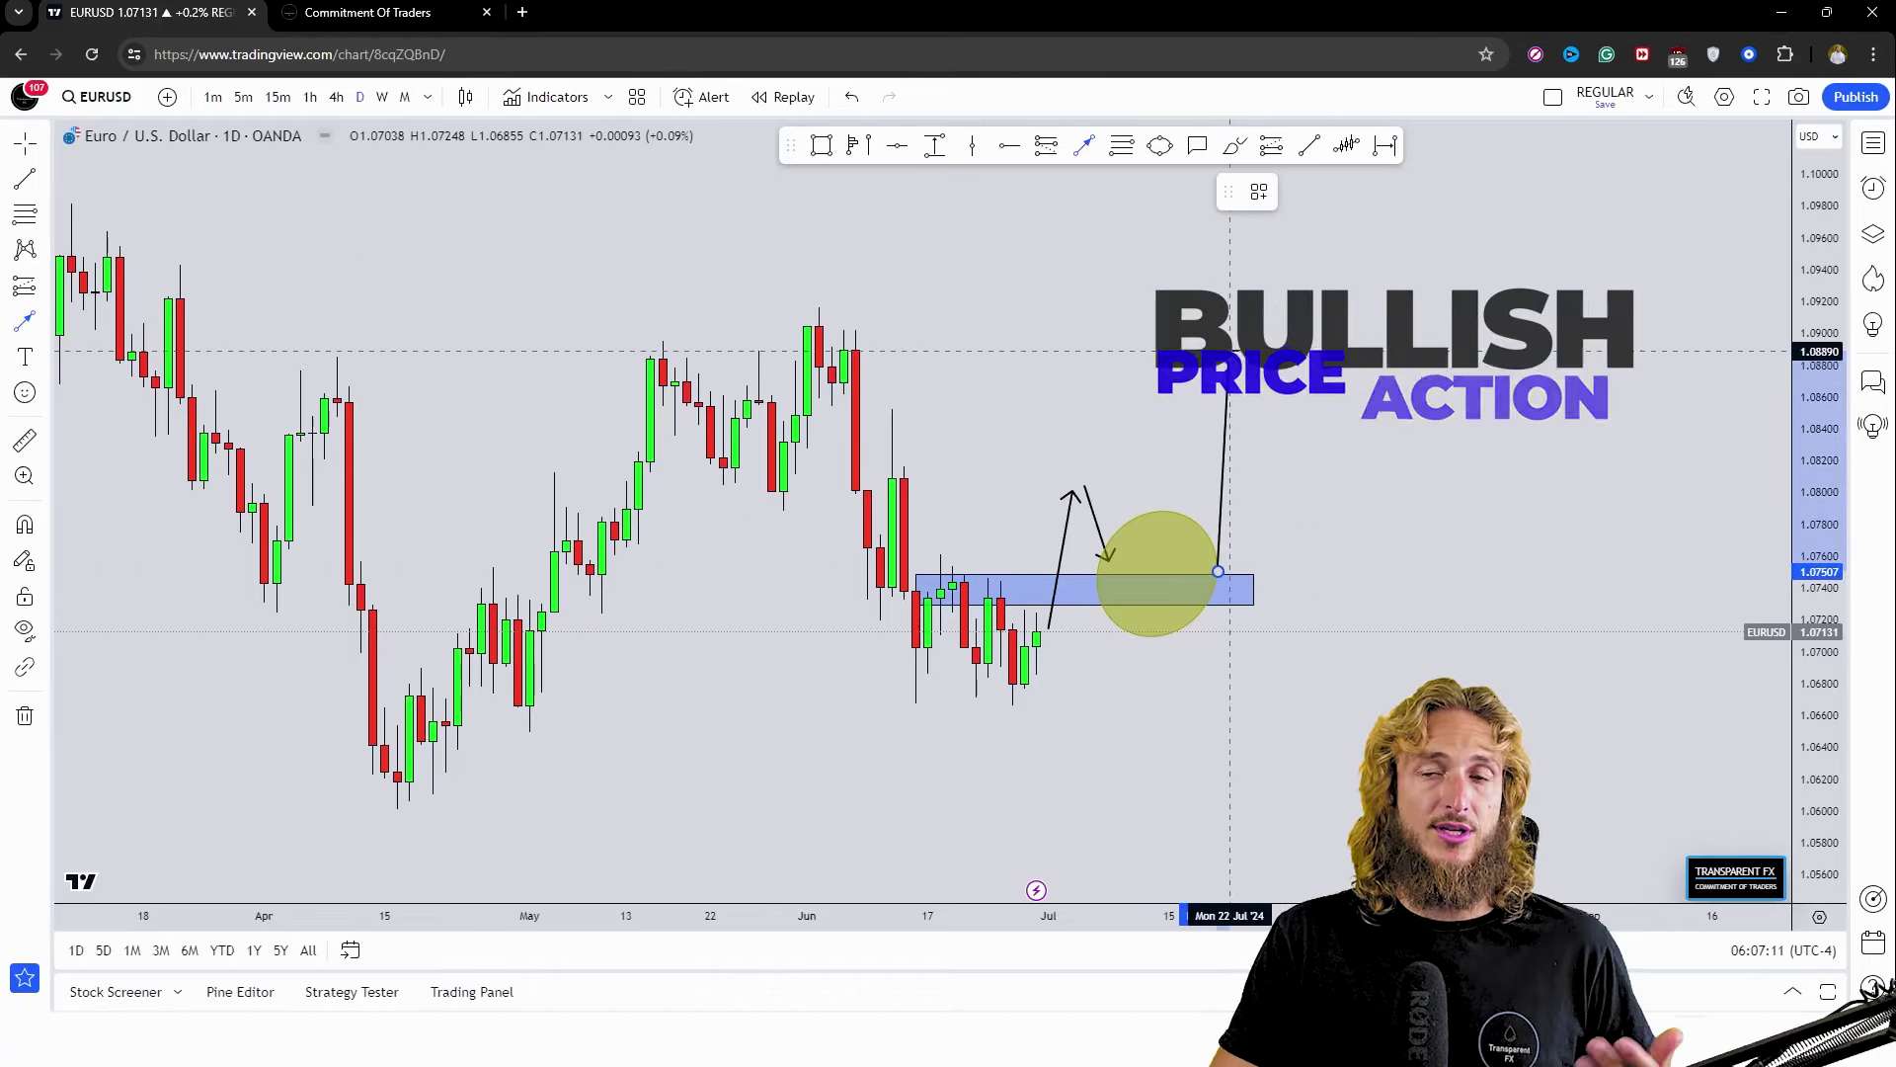
mouse_move(1433, 560)
left_mouse_down()
mouse_move(1339, 556)
mouse_move(1301, 515)
left_mouse_up()
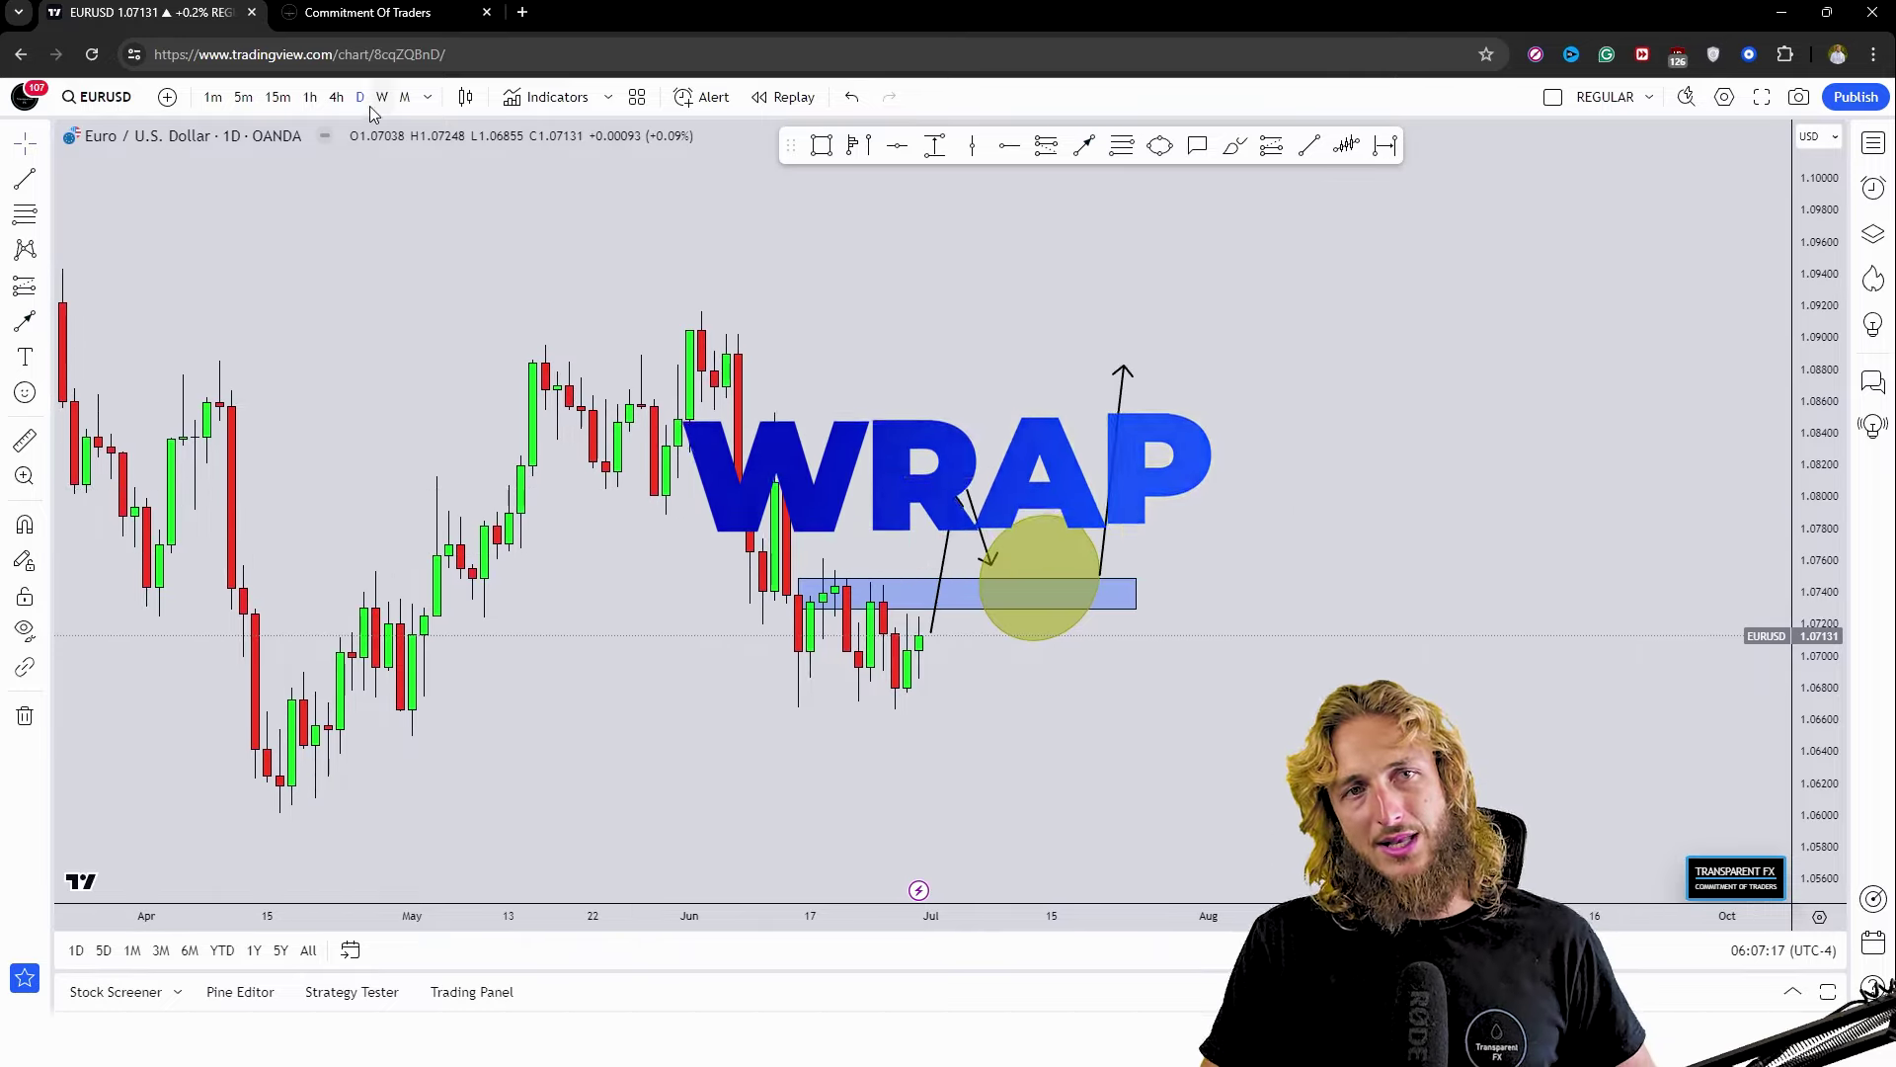
Check the Commitment of Traders table once more and return to the EURUSD daily chart.
left_click(362, 12)
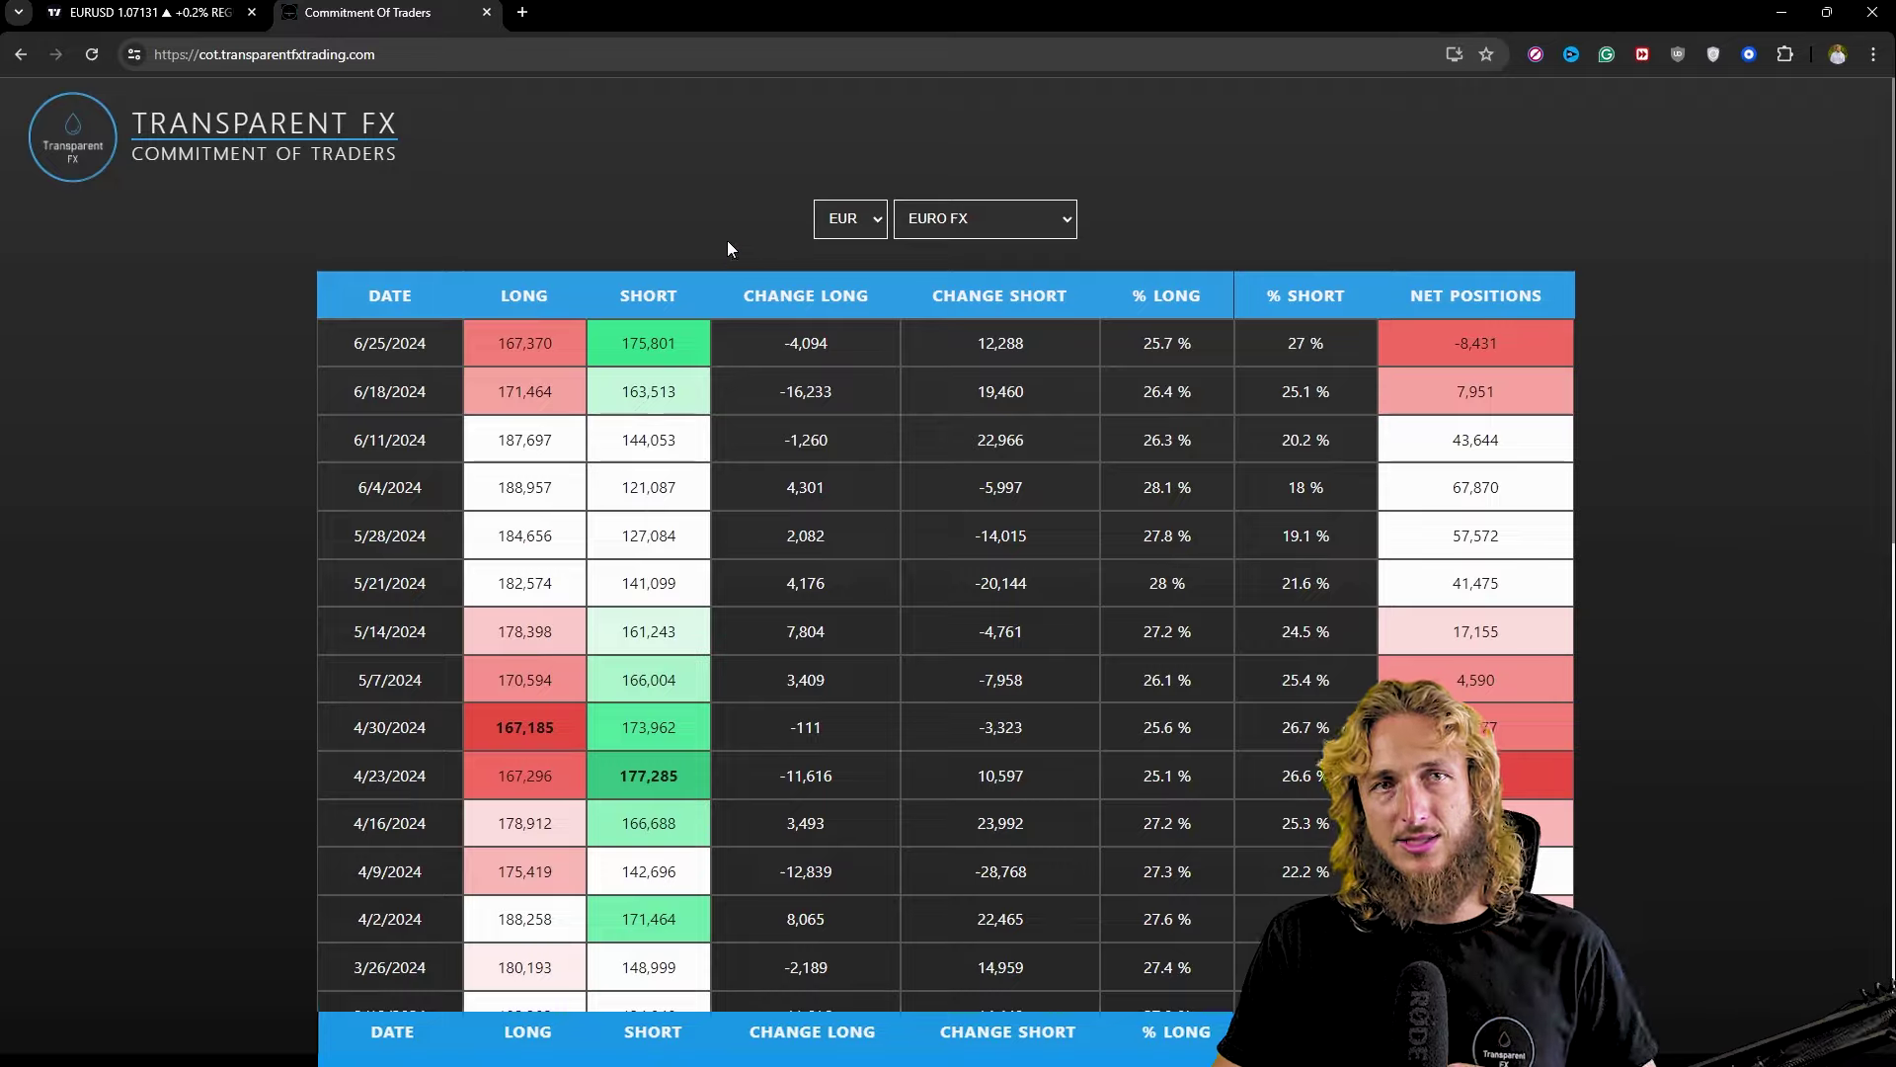
left_click(158, 12)
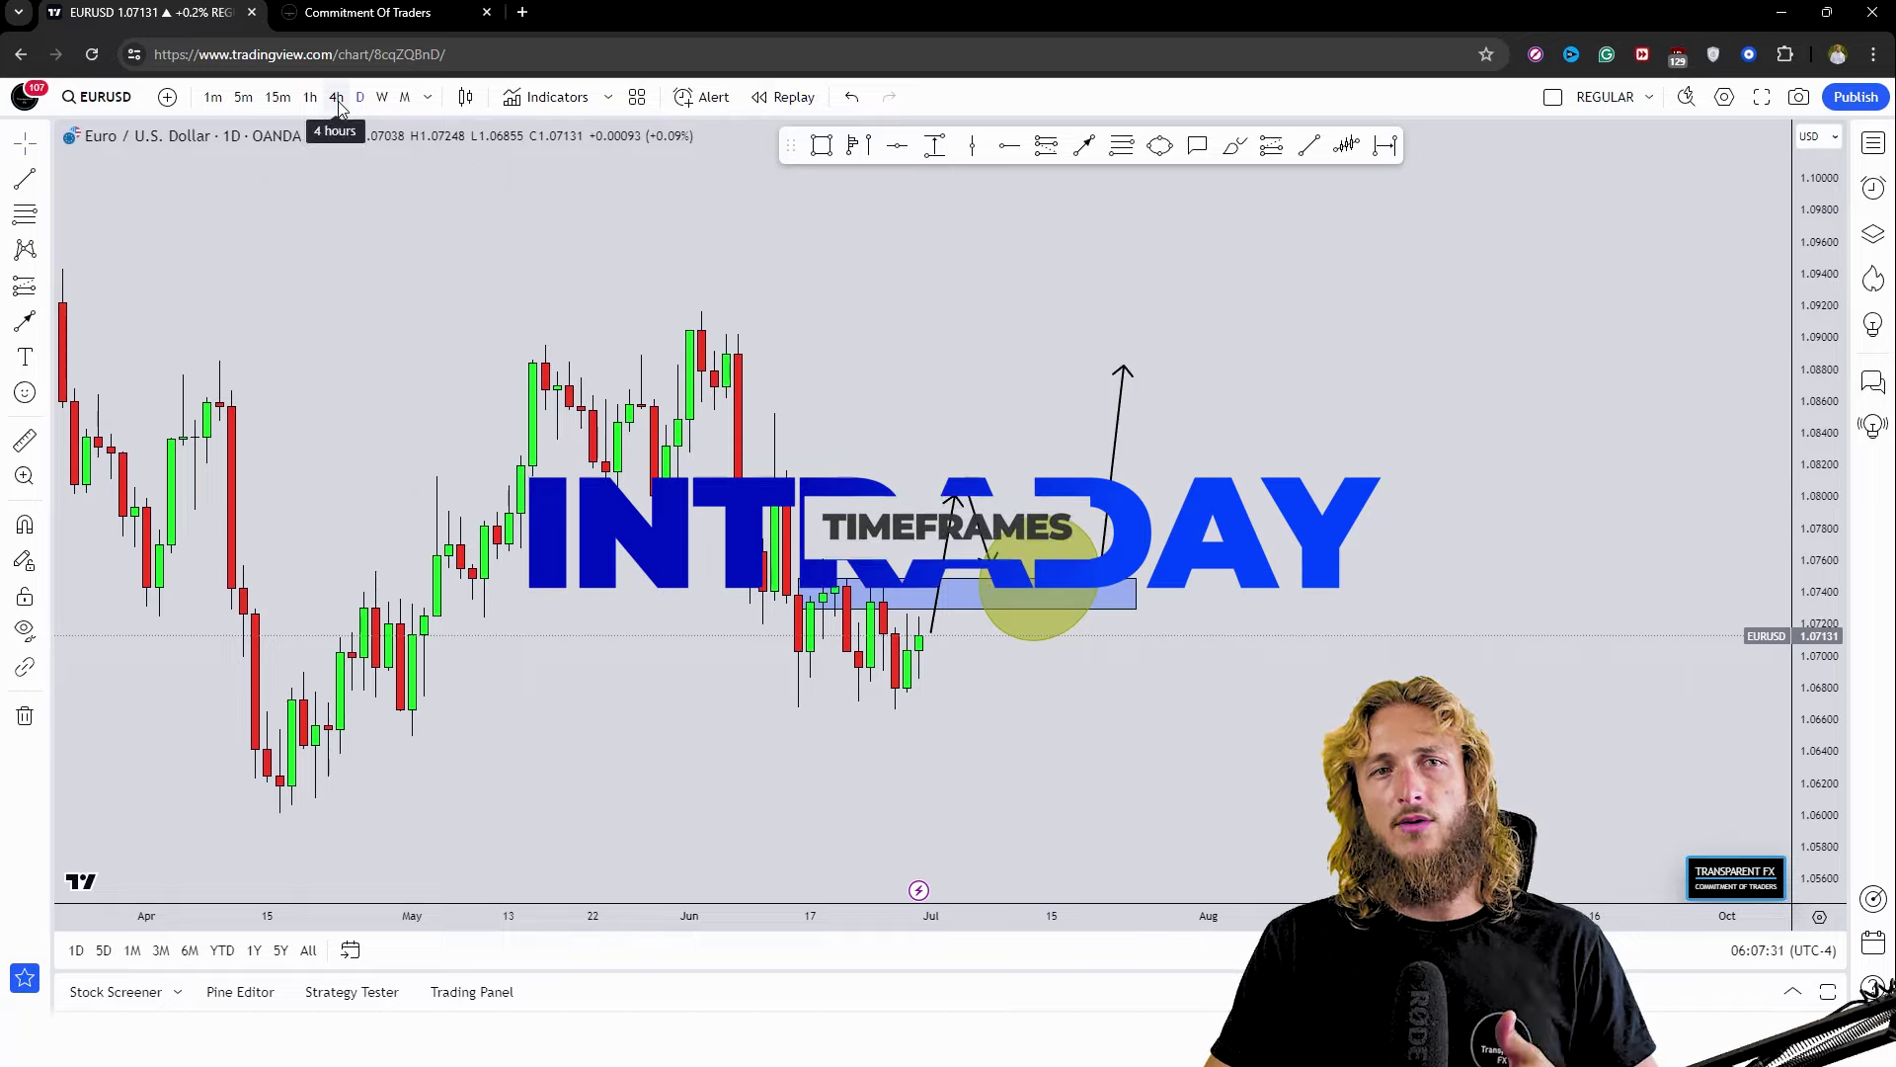
Brush a small consolidation inside the retest circle and a rally along the upward arrow, and delete the rally stroke.
left_click(1235, 145)
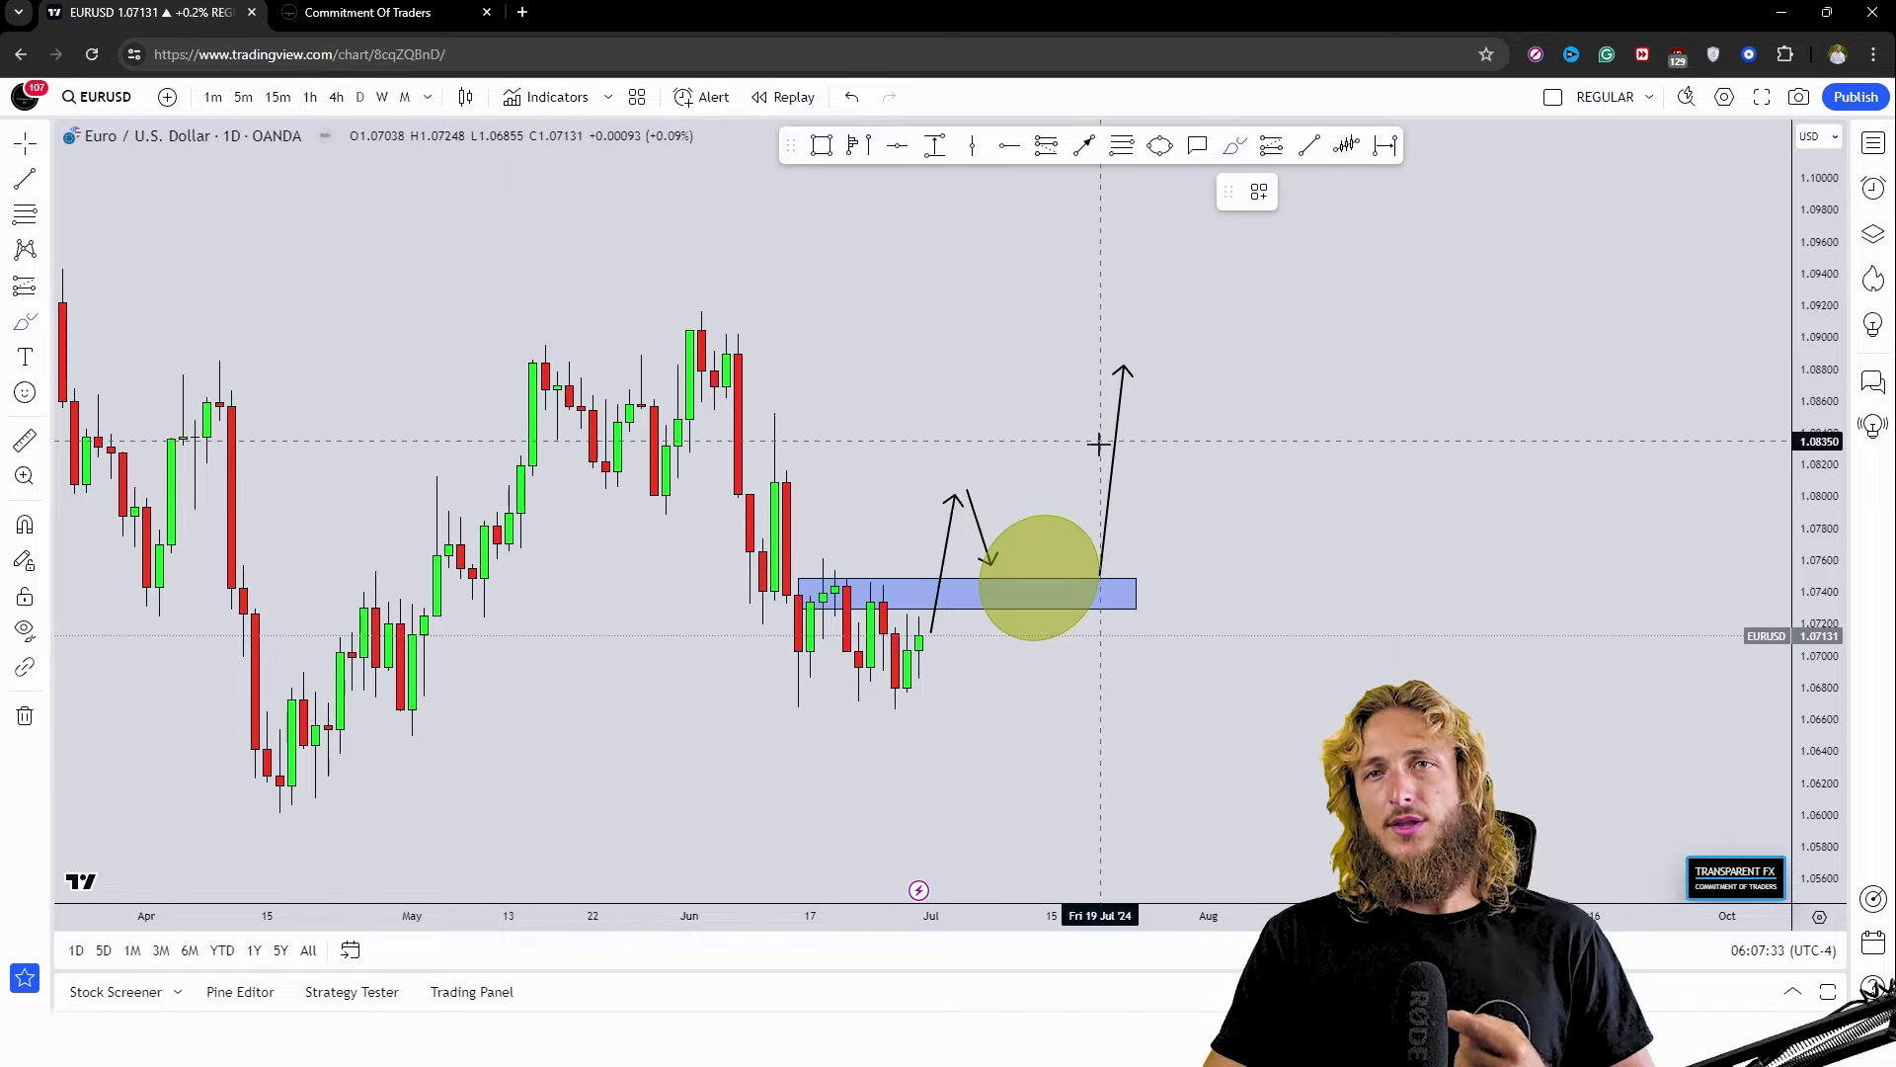
left_click_drag(995, 572, 1063, 596)
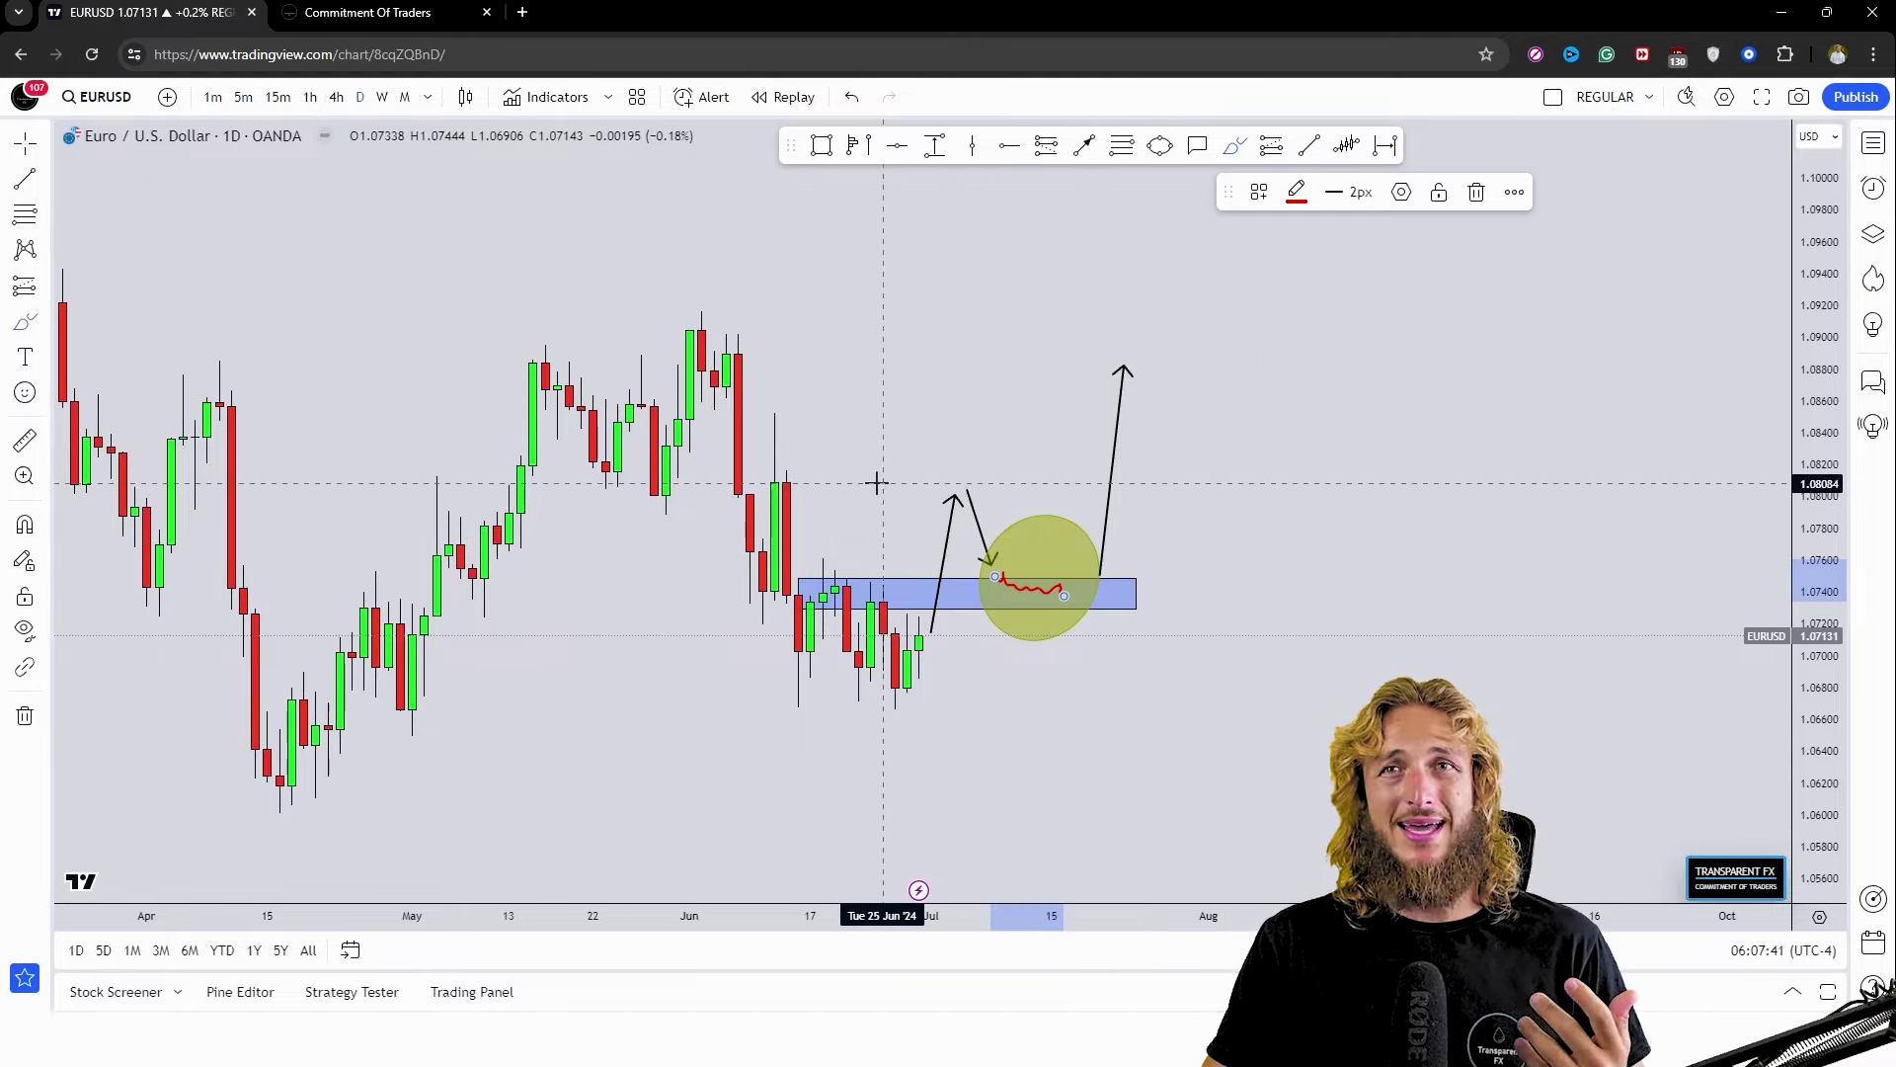
left_click_drag(1088, 579, 1124, 327)
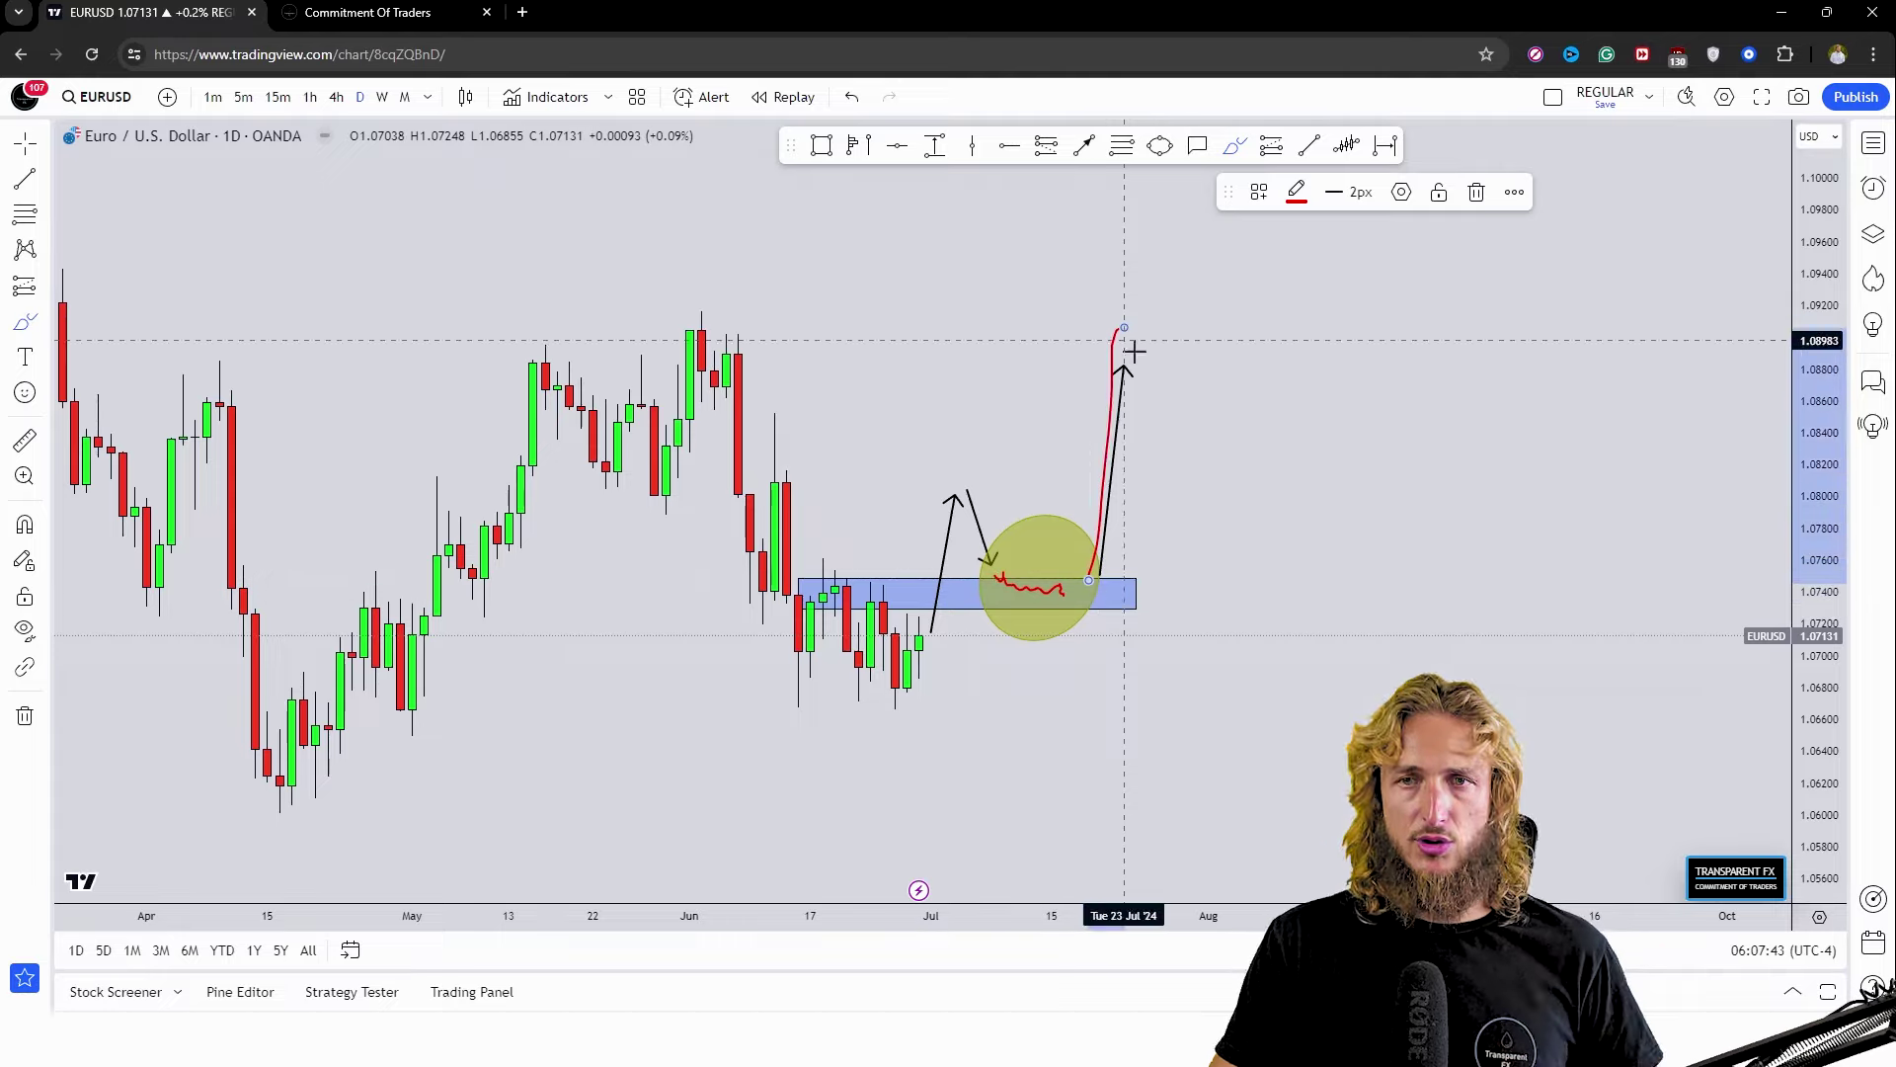
key("Delete")
left_click_drag(1389, 487, 1331, 489)
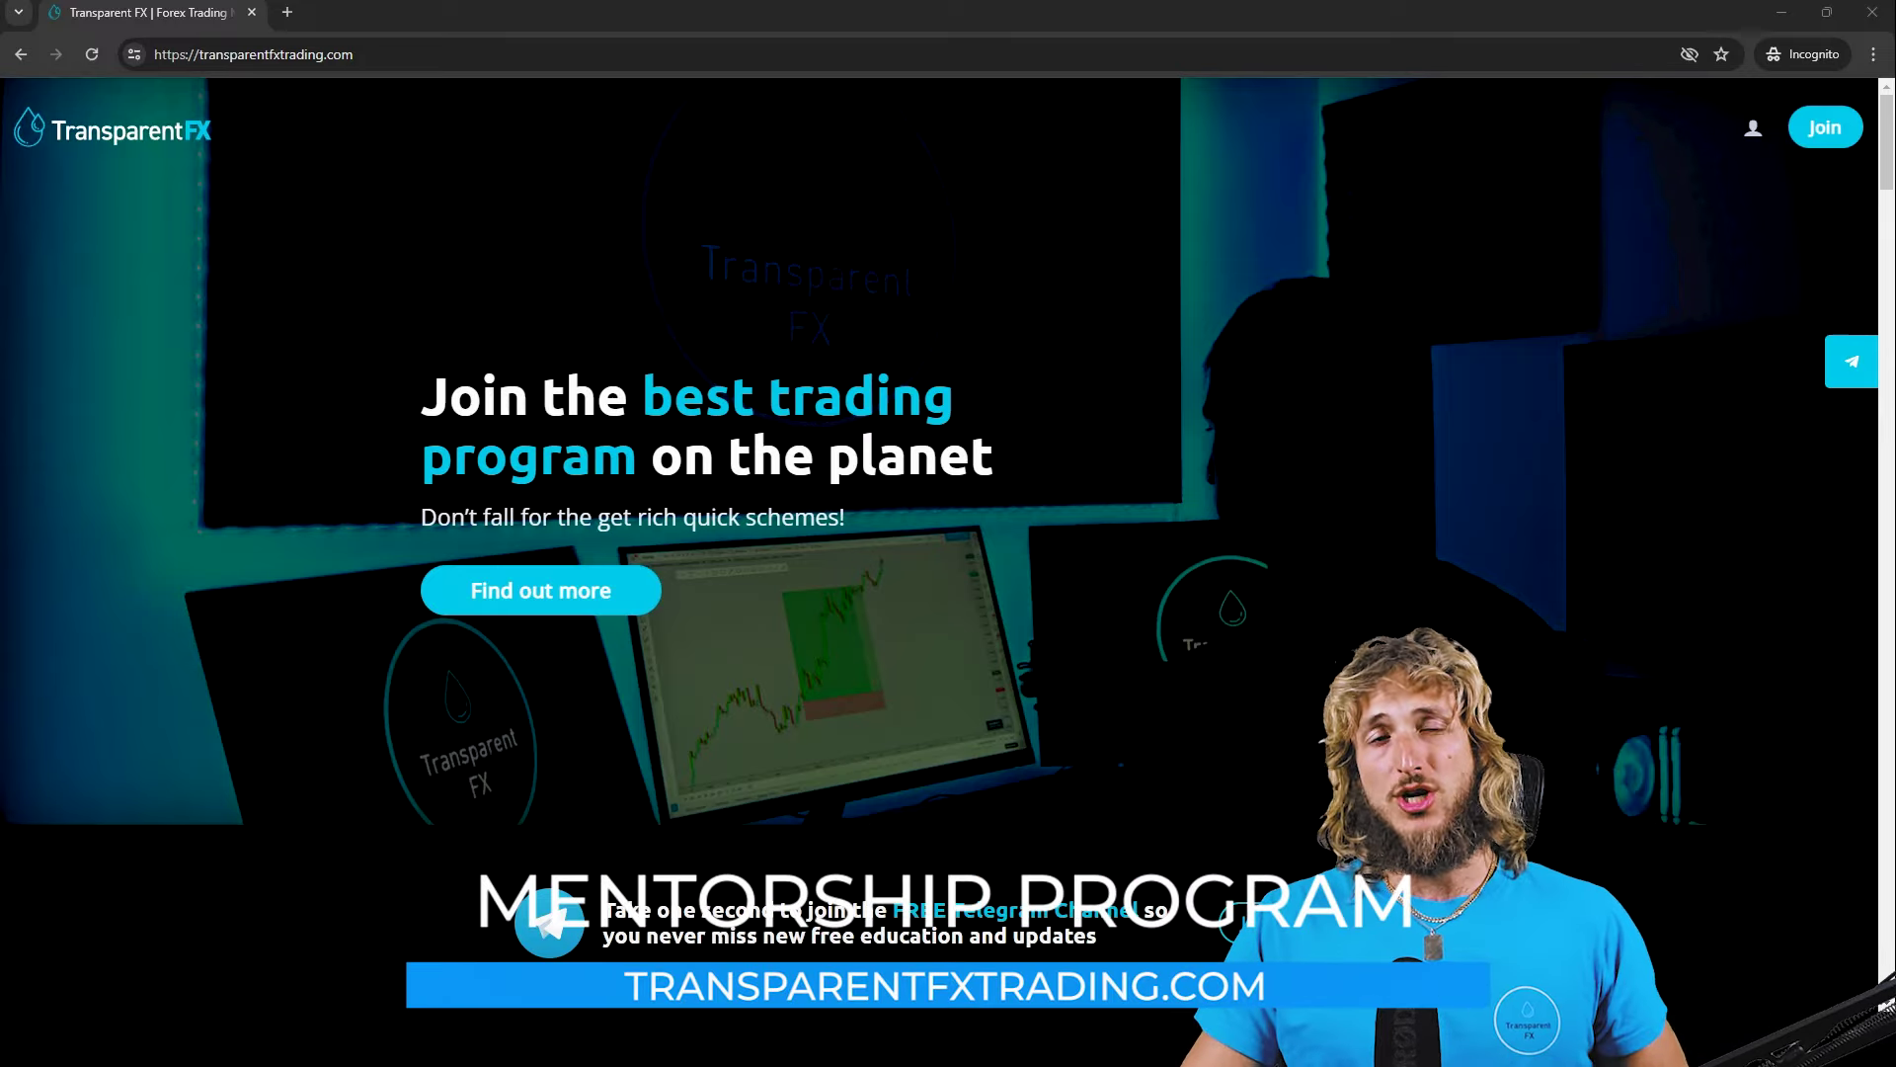
Highlight the transparentfxtrading.com address, clear the highlight, and review the homepage's list of video lesson topics.
left_click_drag(352, 54, 185, 58)
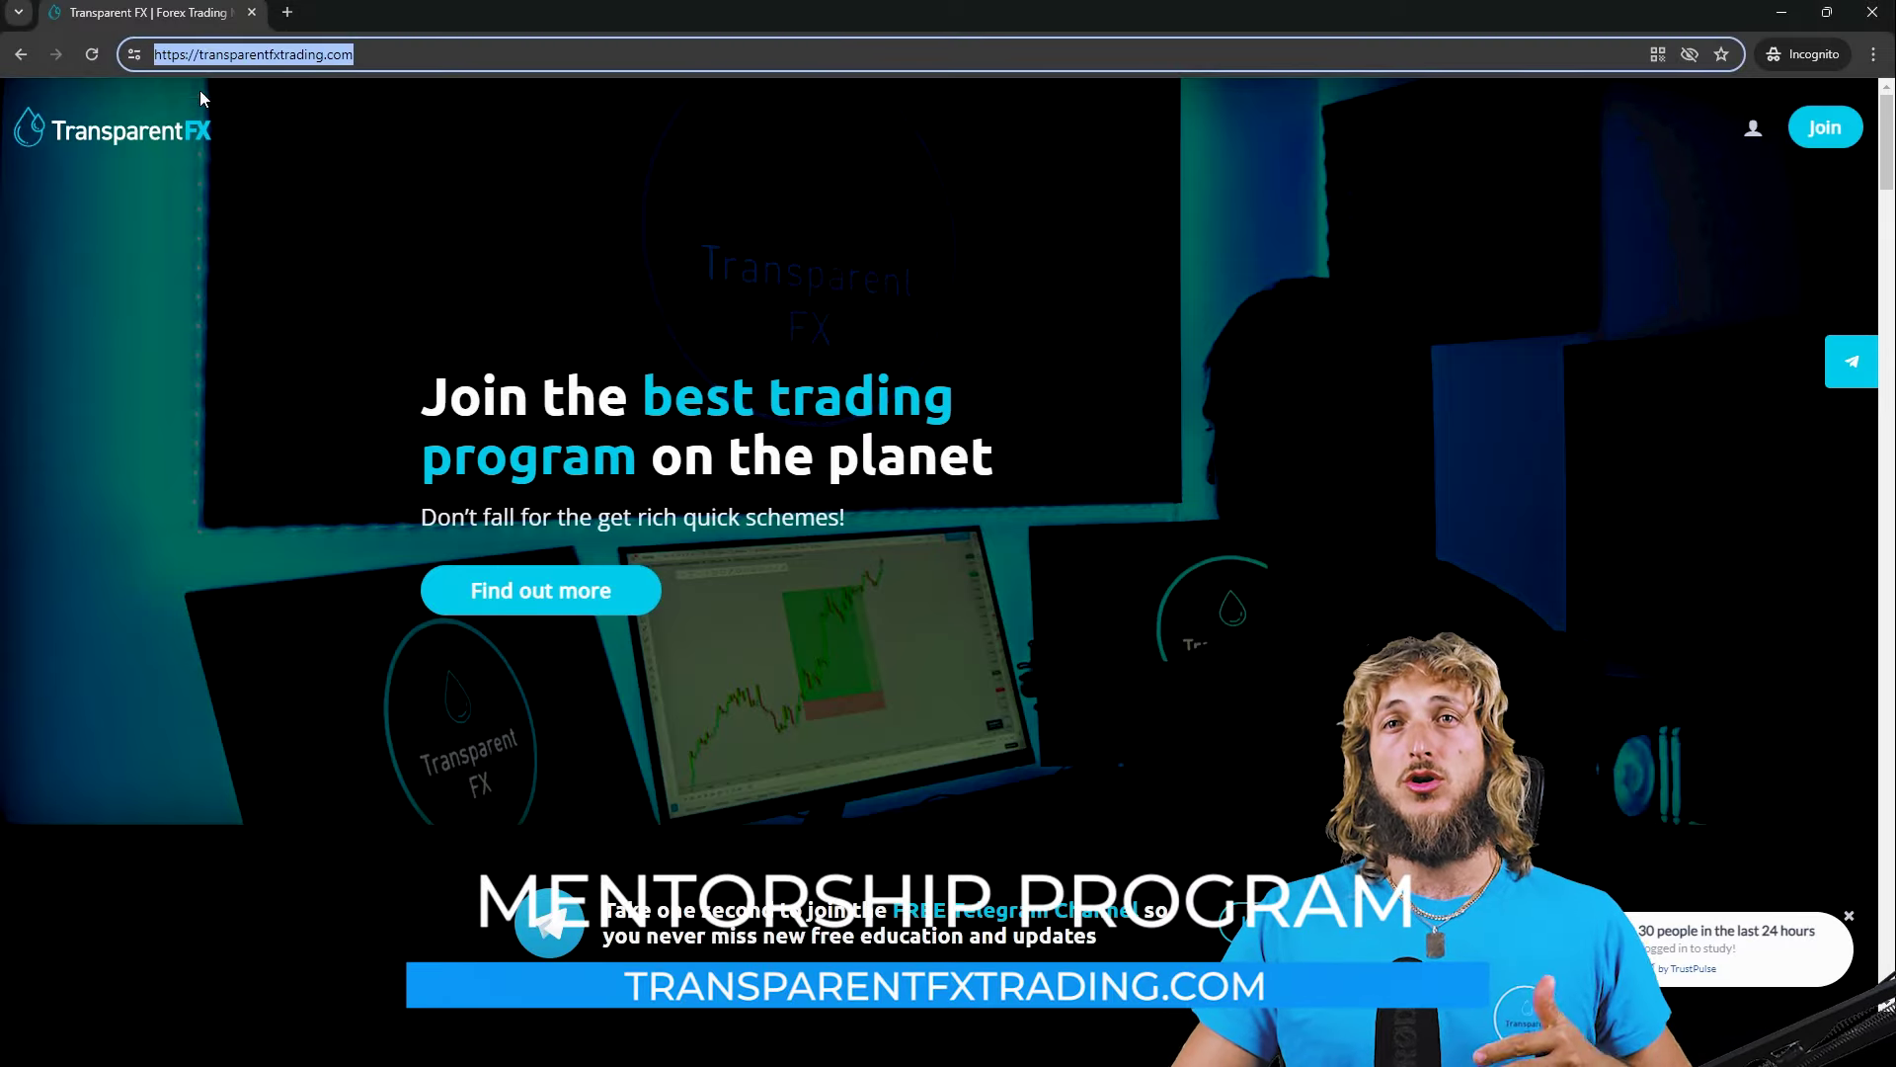
left_click(792, 262)
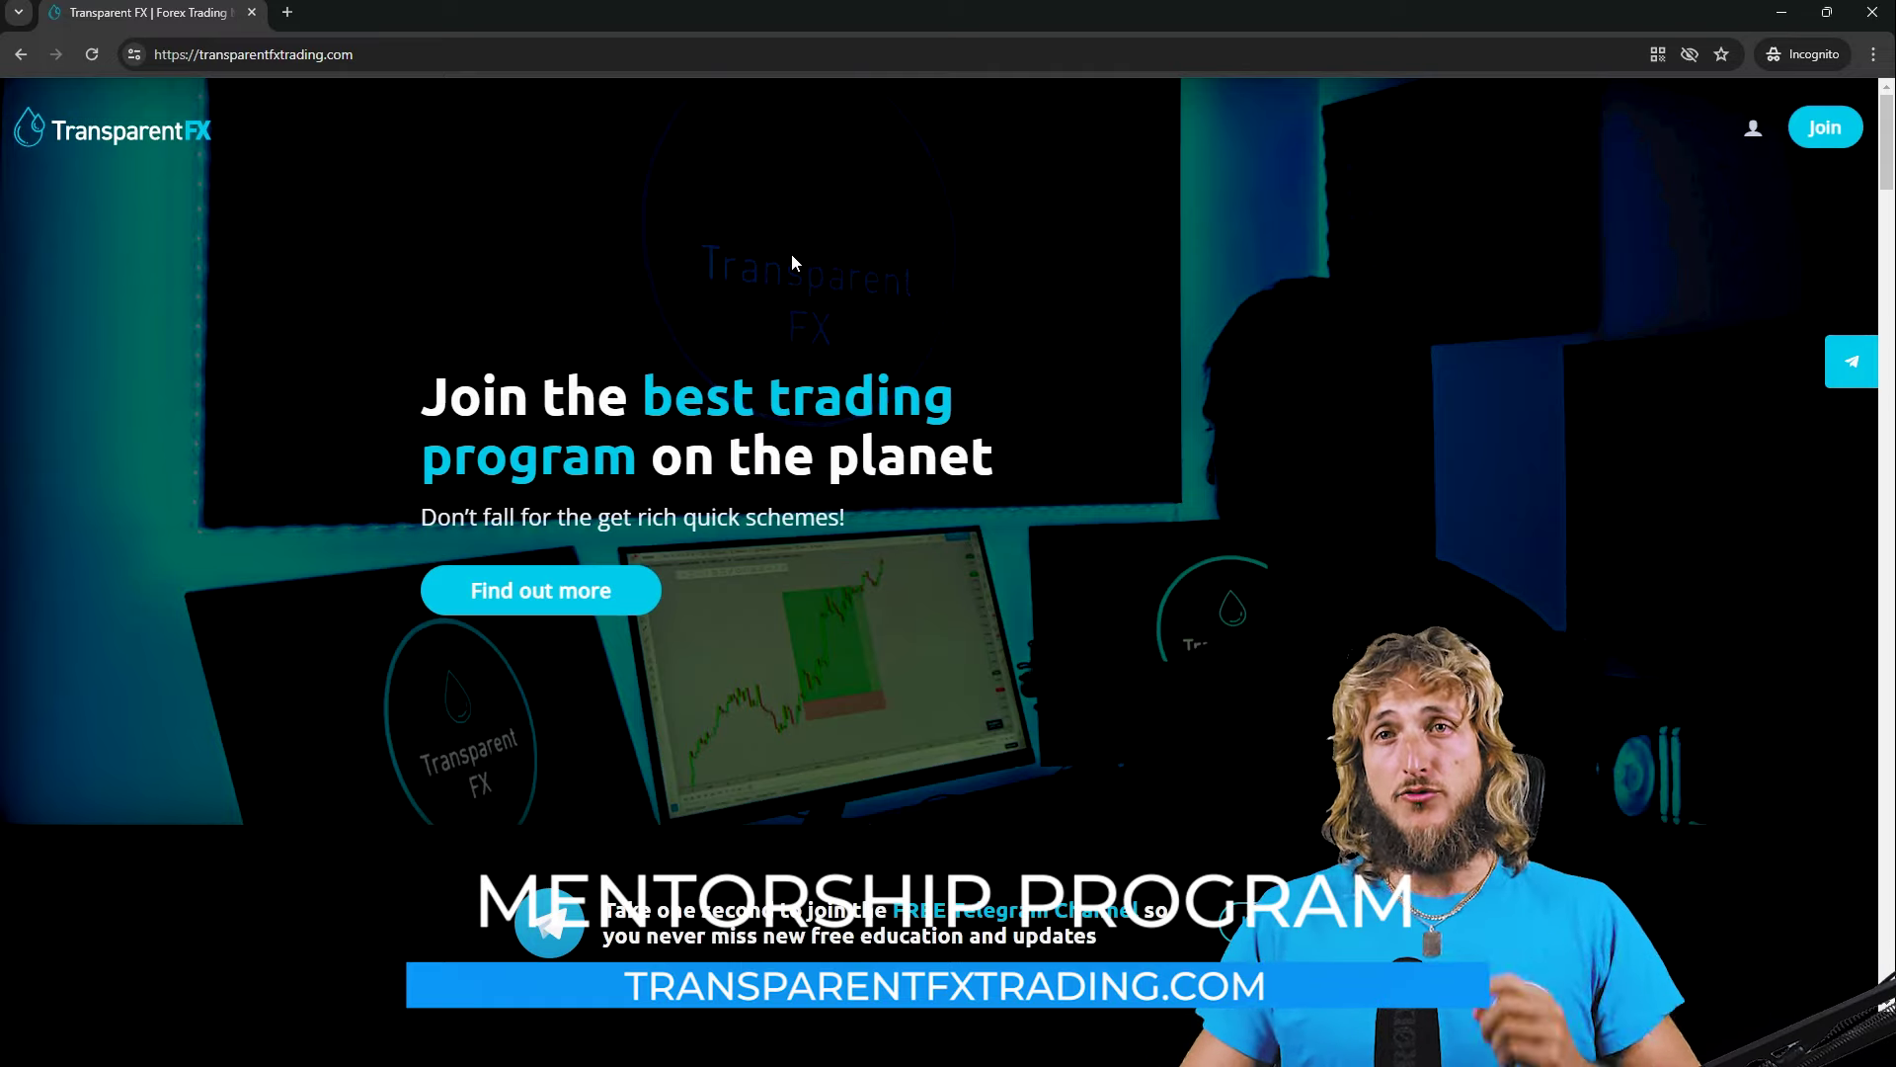
scroll(838, 304, "down", 1)
scroll(837, 299, "down", 5)
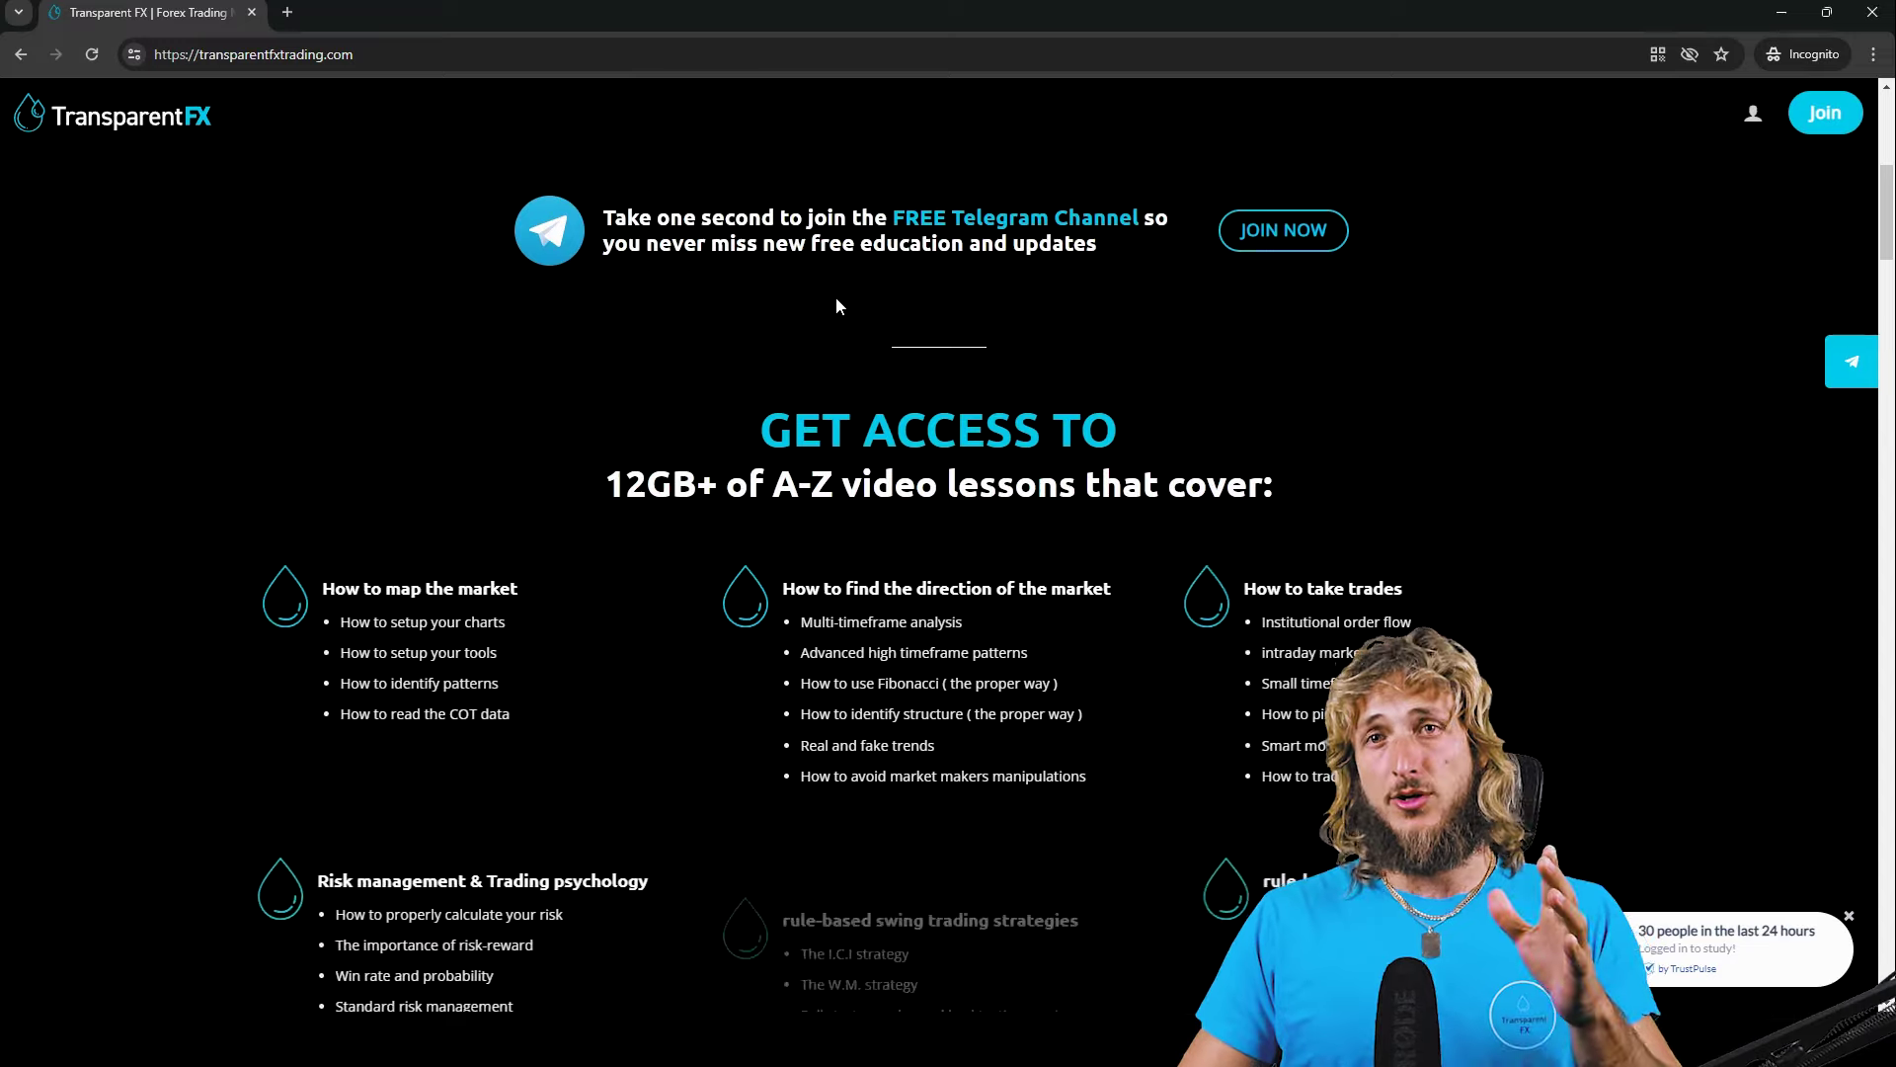
scroll(836, 305, "down", 4)
Examine the mentorship add-ons, from 1 on 1 Live Private Mentoring and VIP Market Breakdowns to the COT Data and Trading Station software.
scroll(1090, 334, "down", 8)
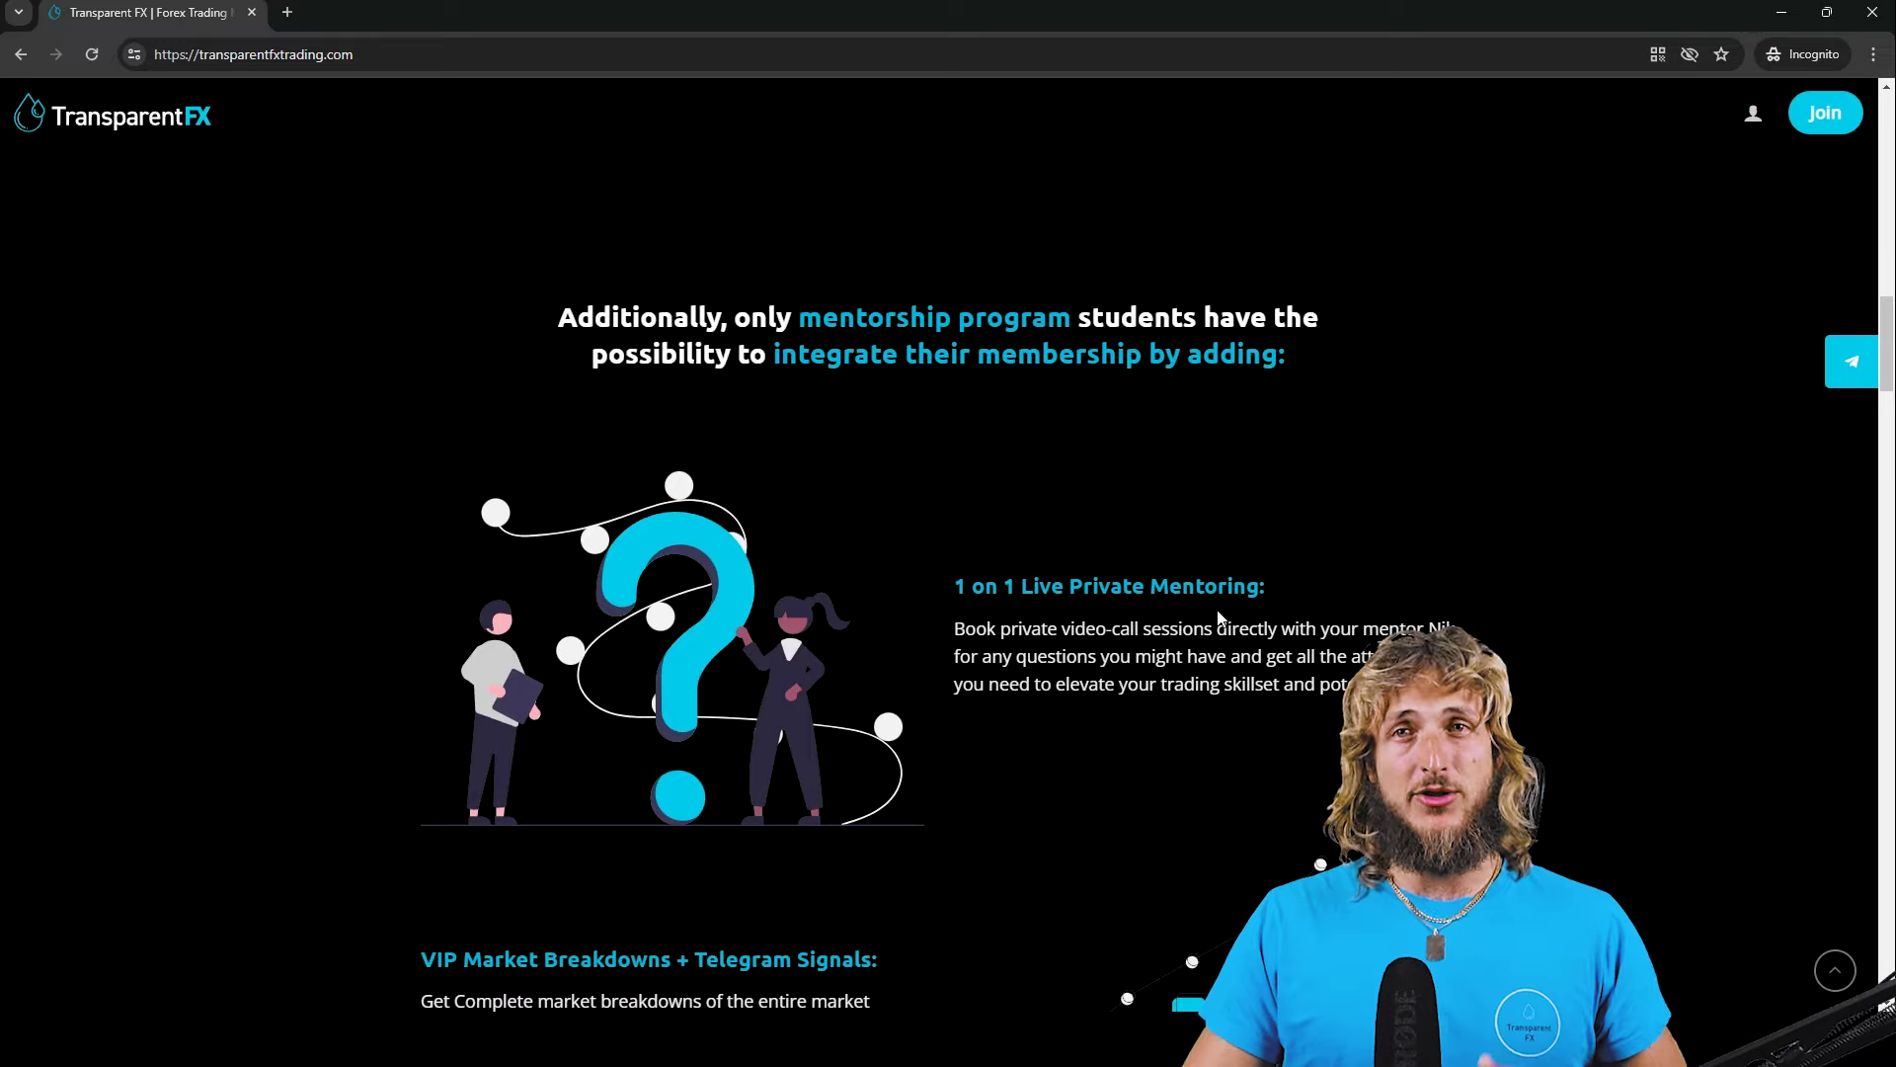
scroll(1218, 612, "down", 5)
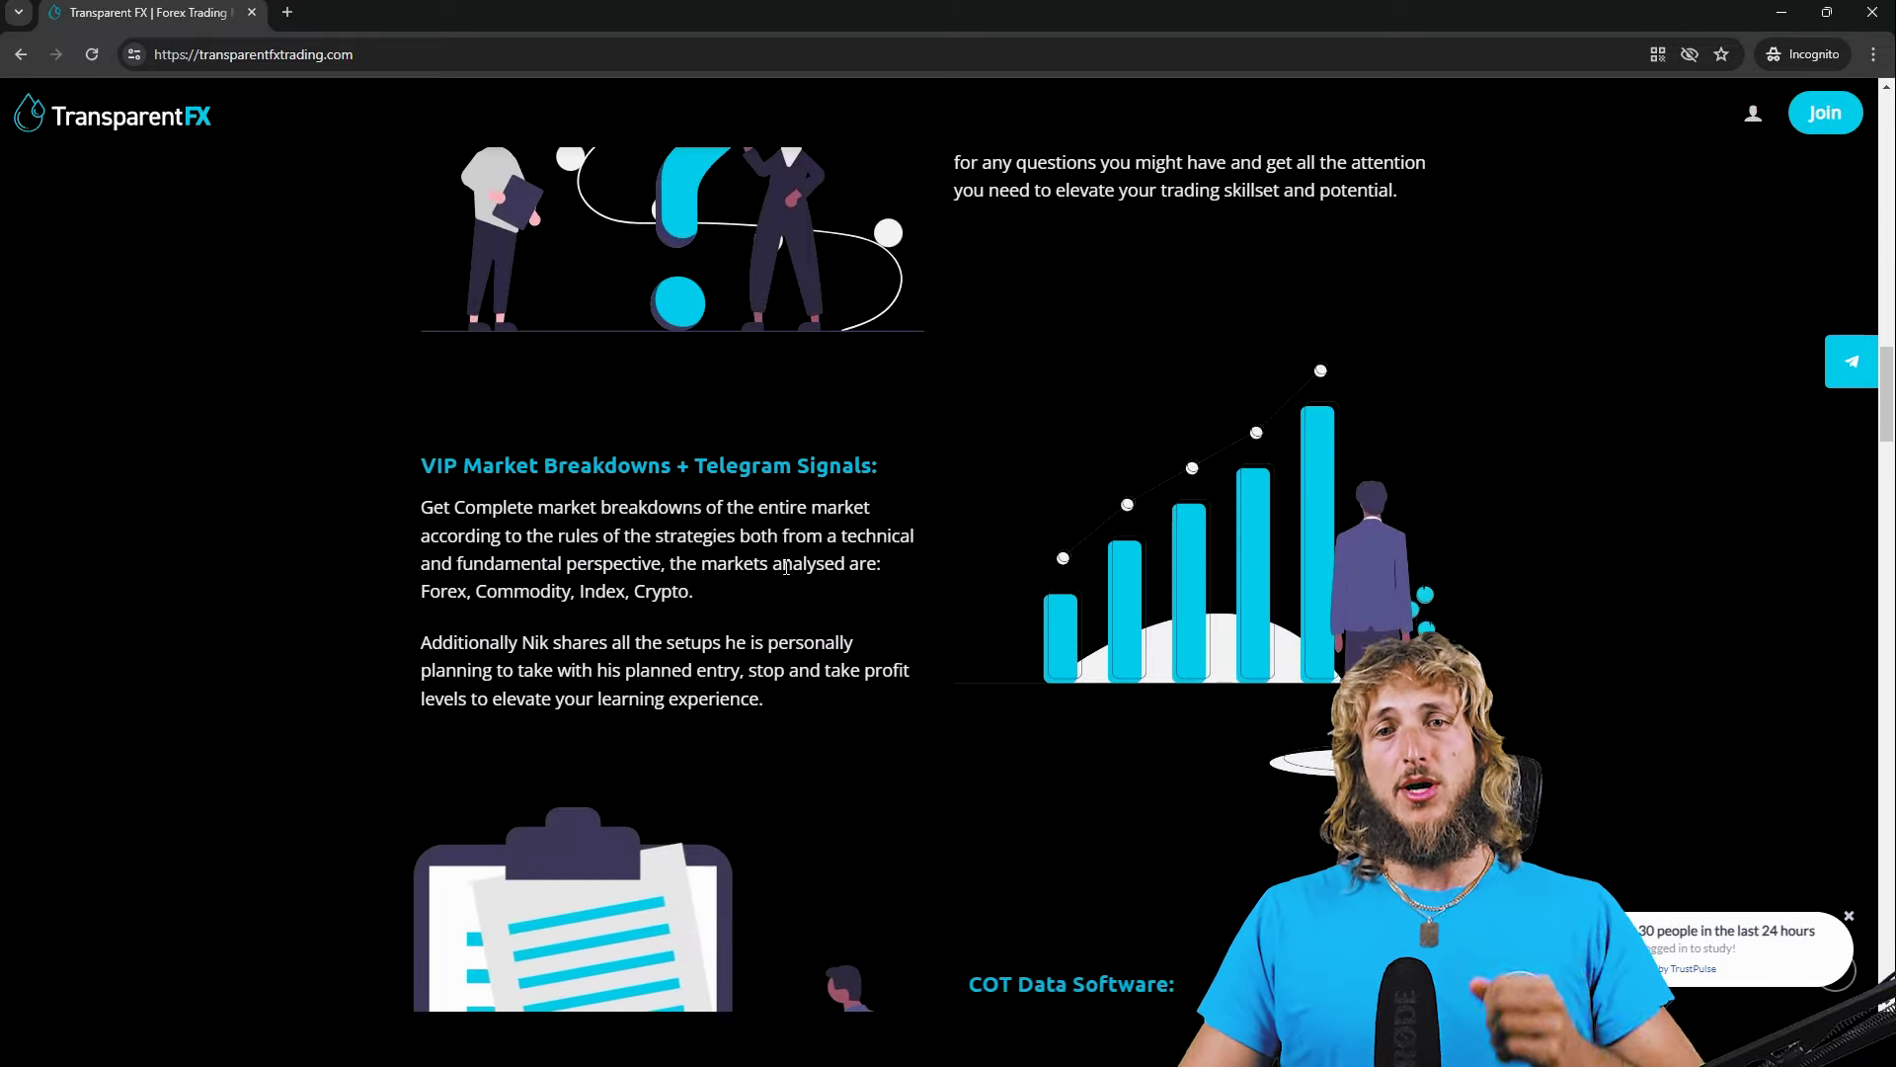
scroll(805, 558, "down", 5)
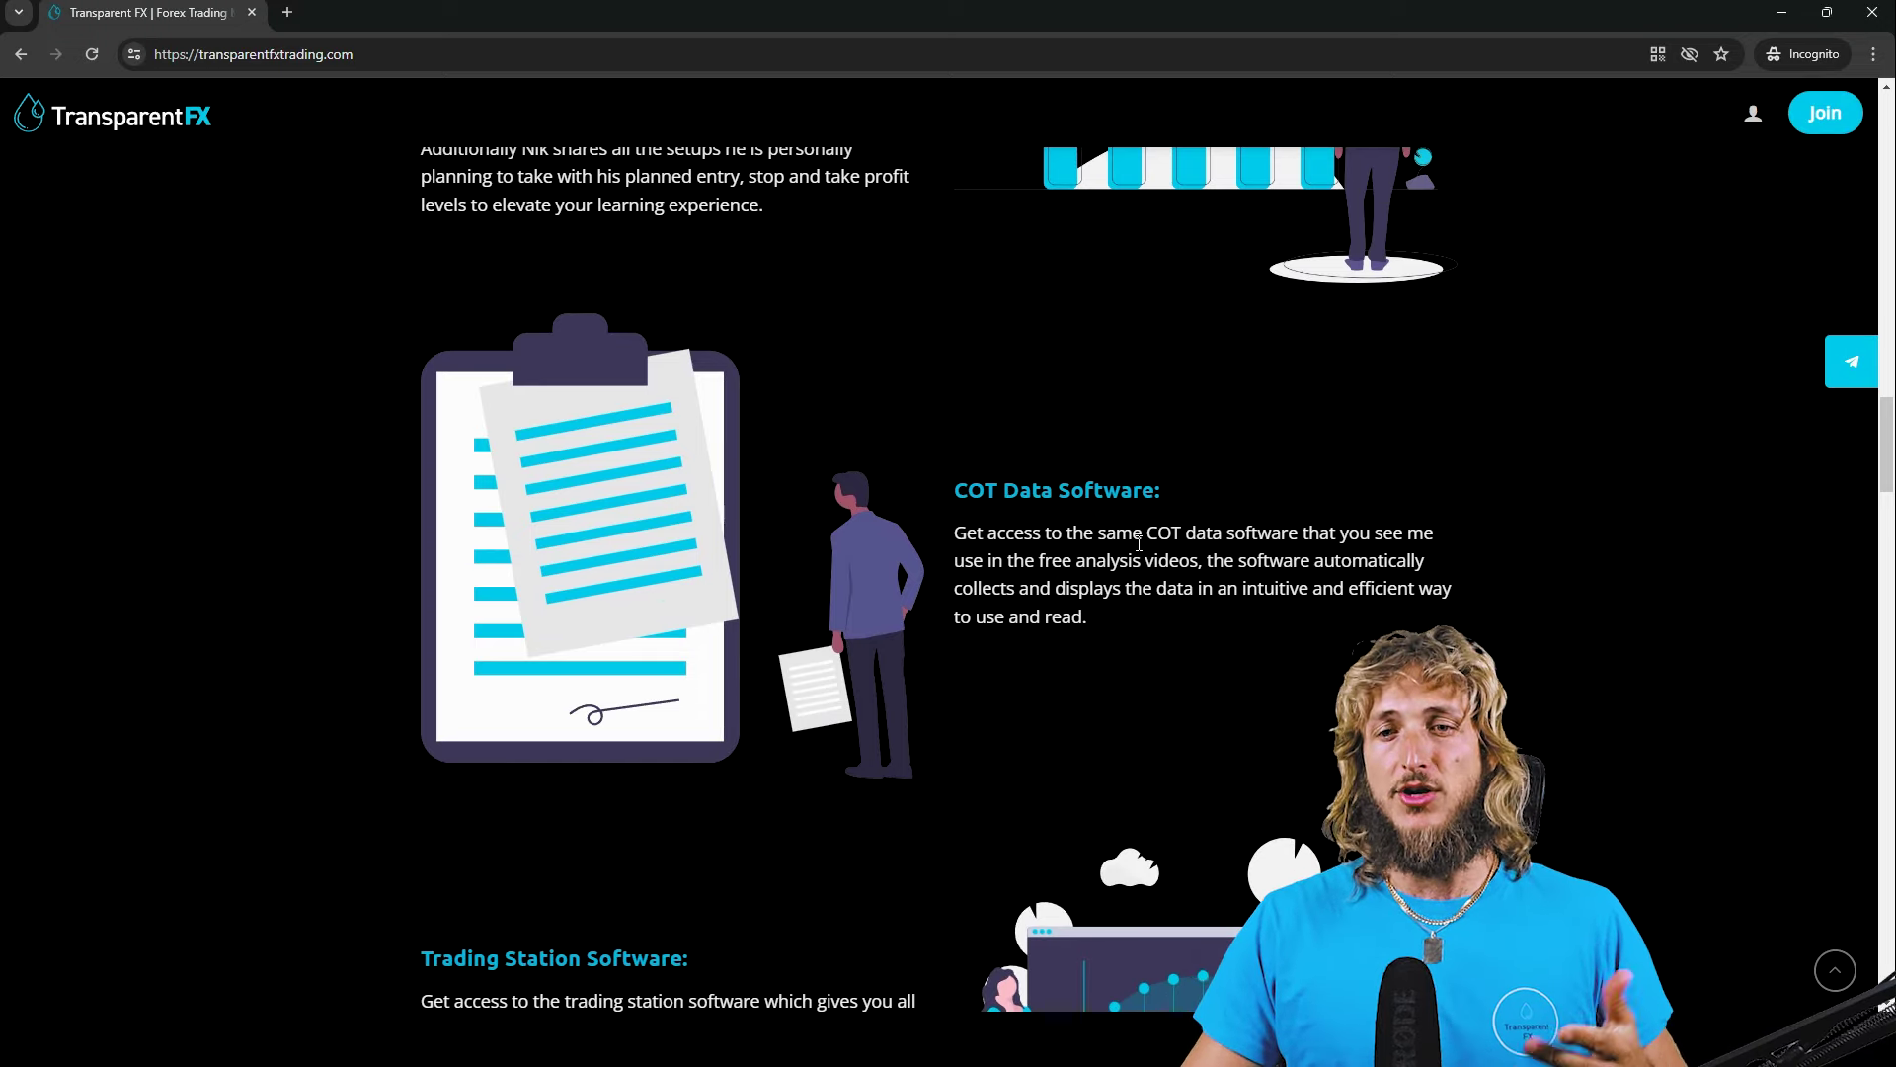
scroll(1139, 542, "down", 4)
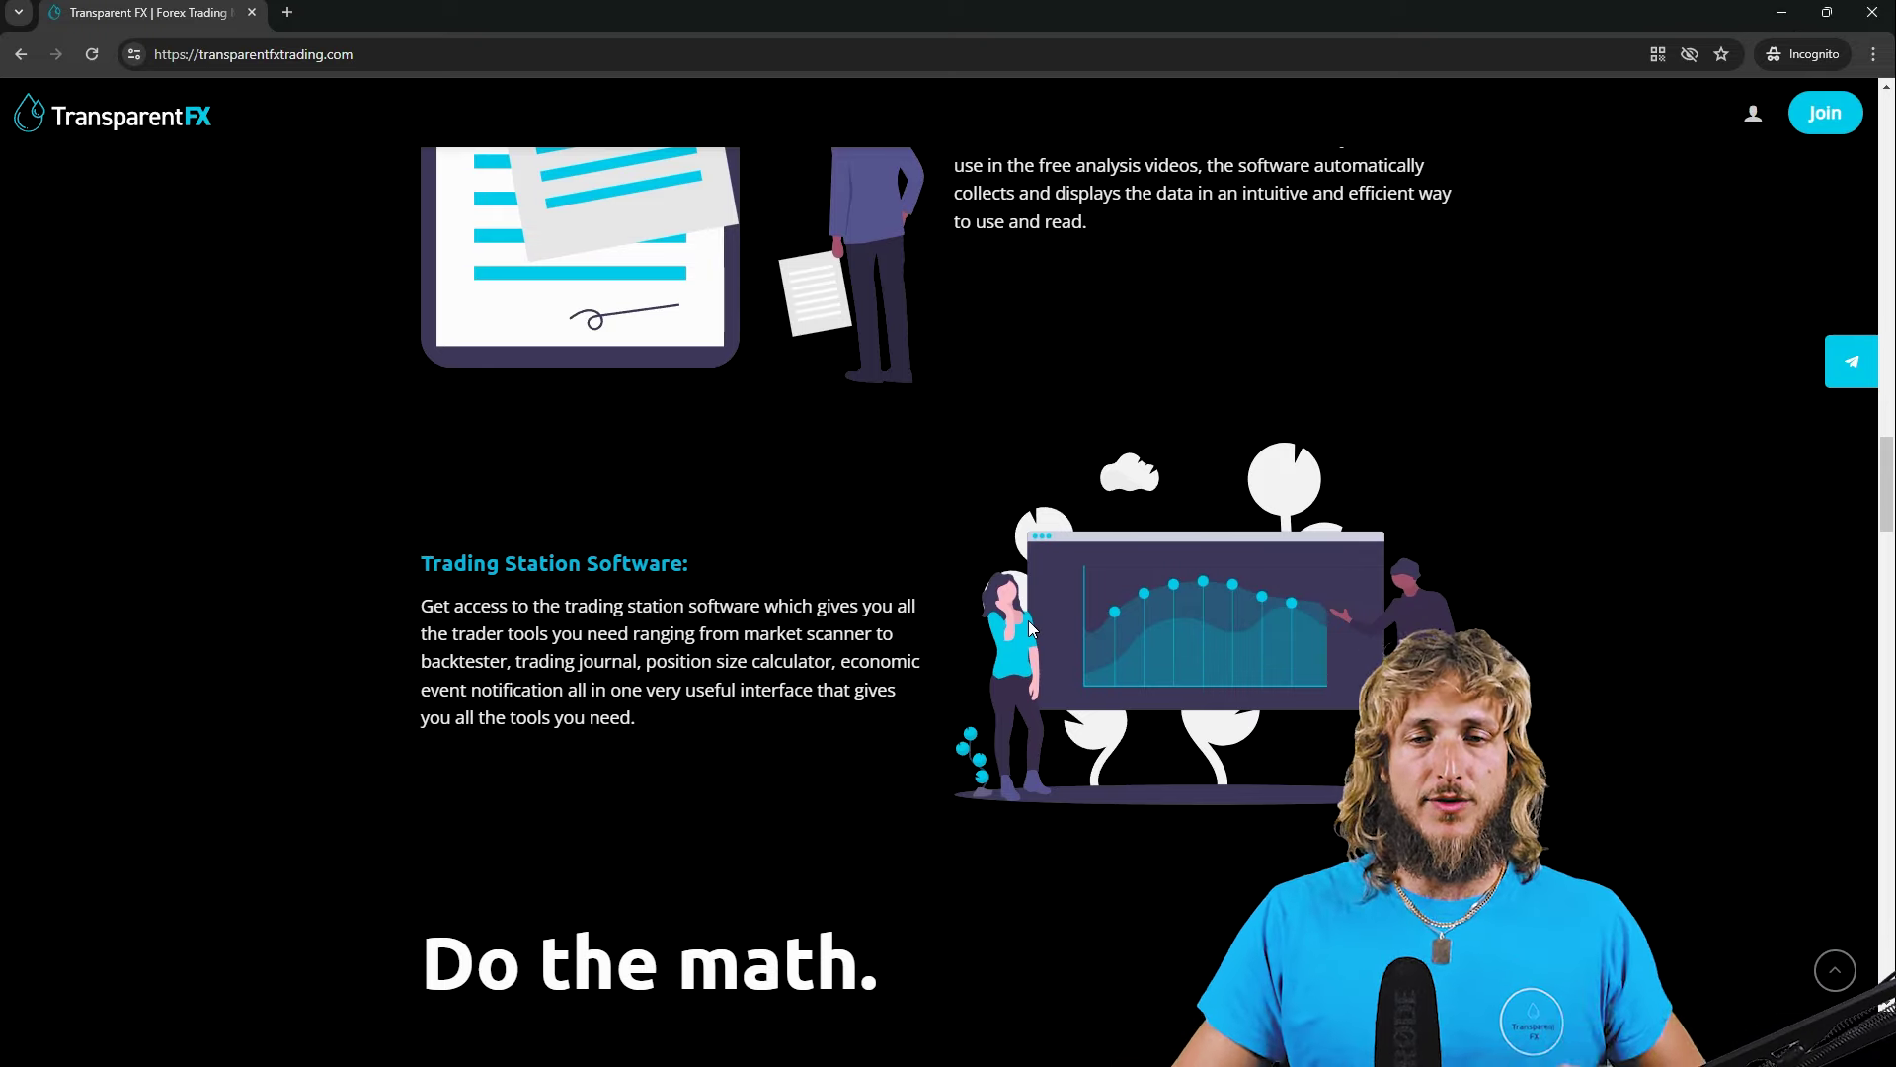
Look over the "Do the math" statistics and student testimonials, and return to the beginning of the homepage.
scroll(1029, 628, "down", 7)
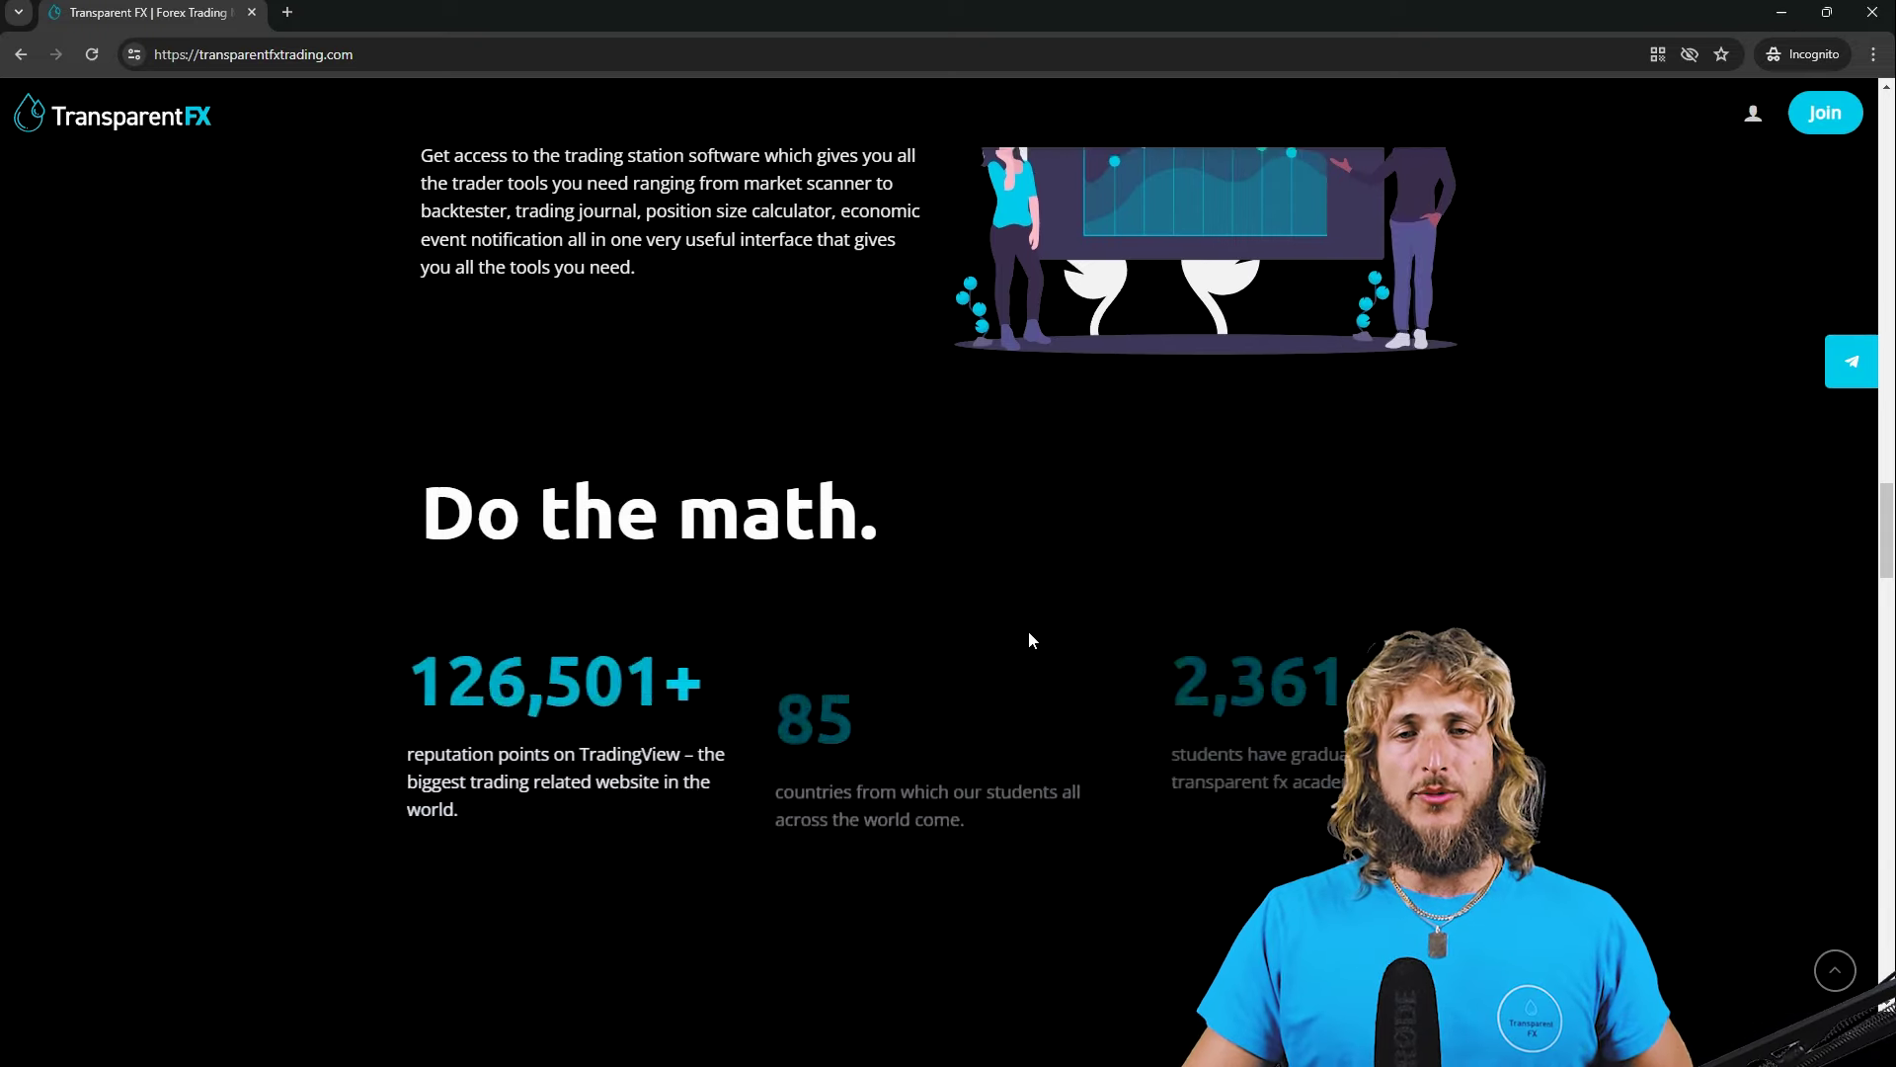
scroll(1028, 632, "down", 6)
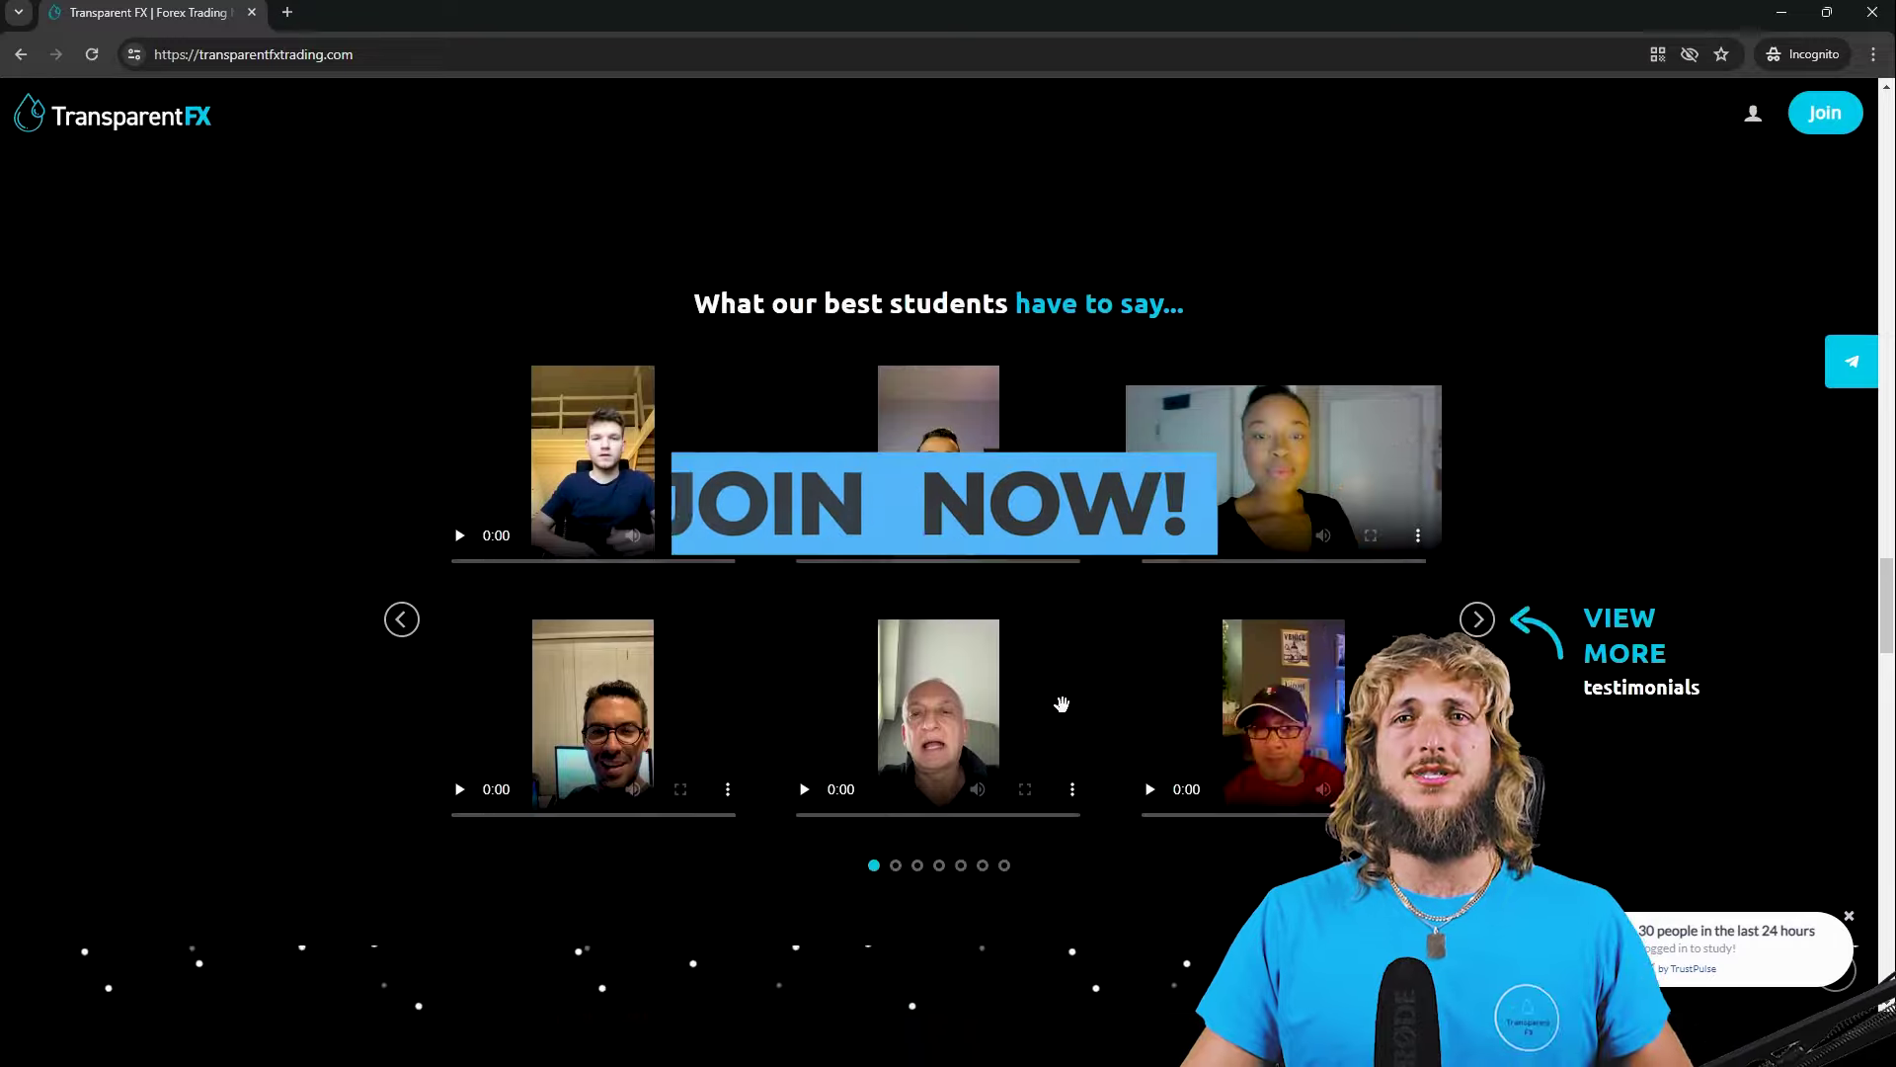
scroll(1058, 698, "up", 7)
scroll(1063, 702, "up", 20)
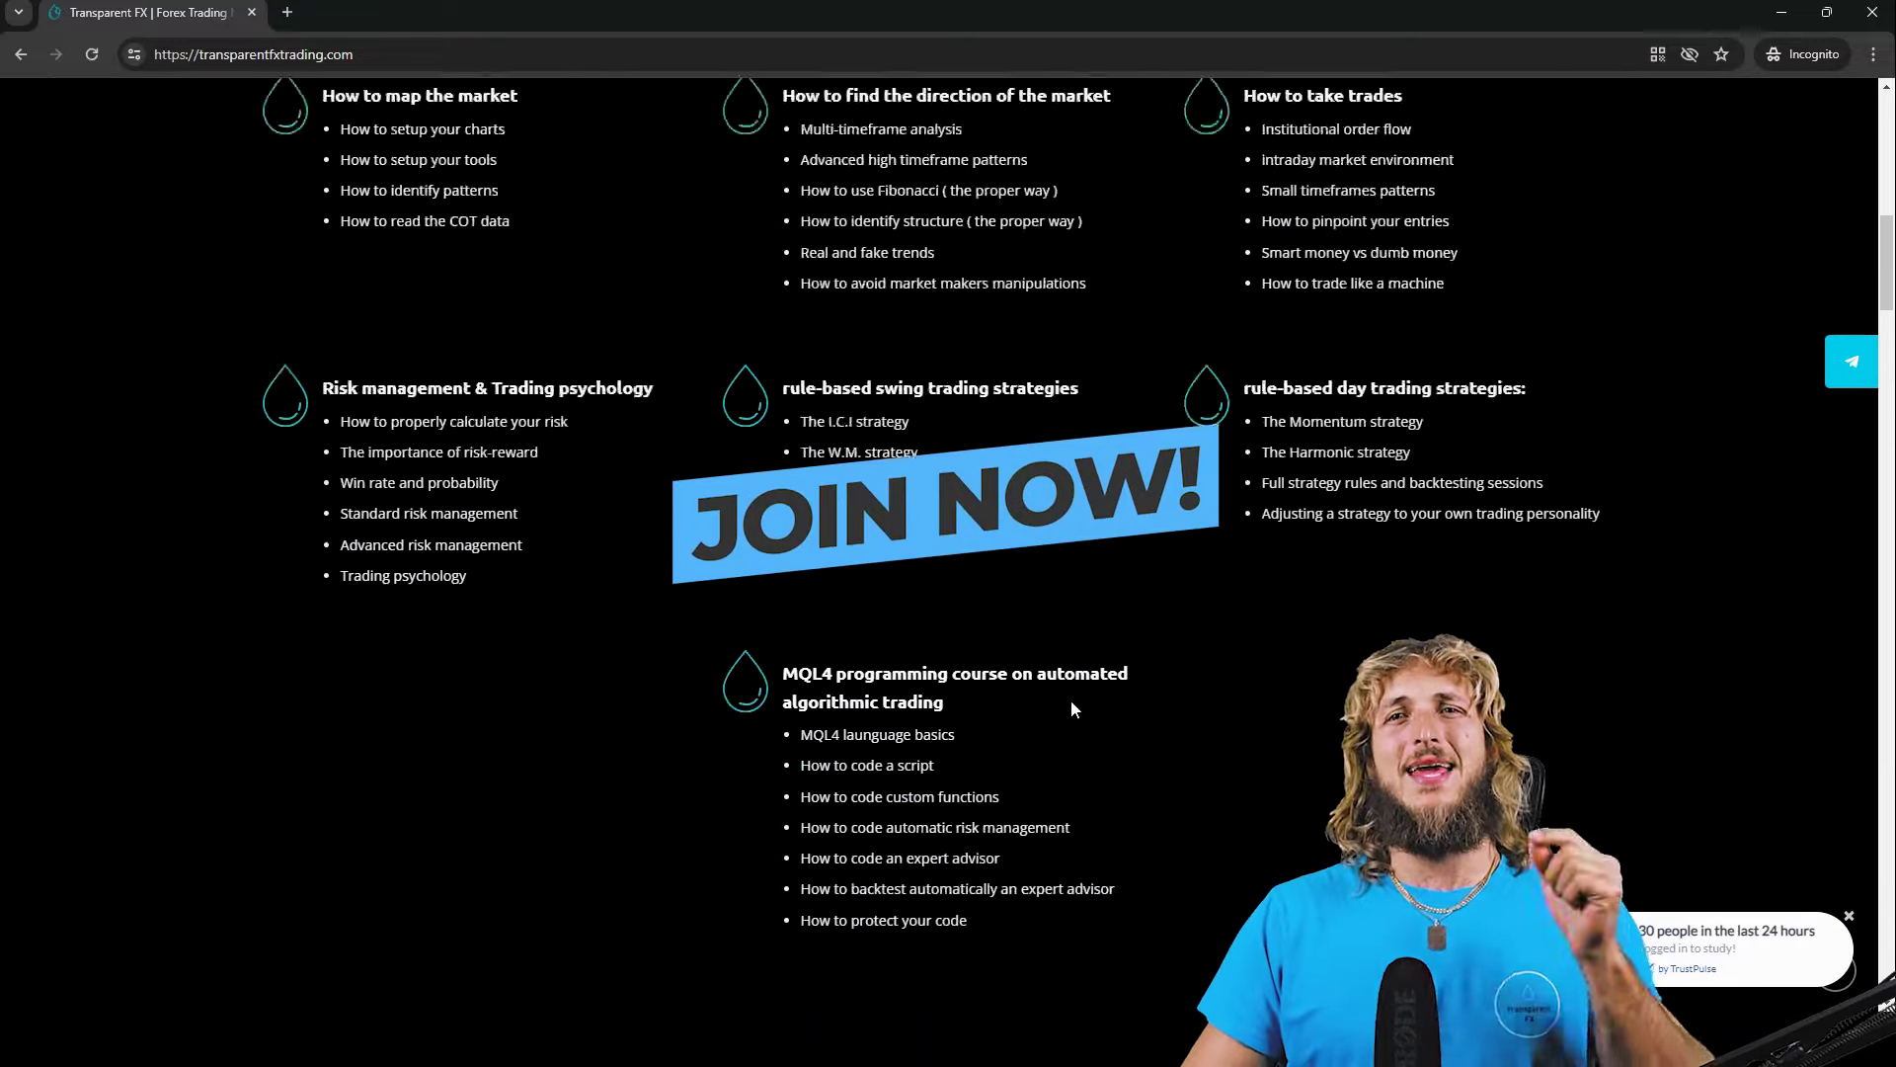
scroll(1059, 696, "up", 4)
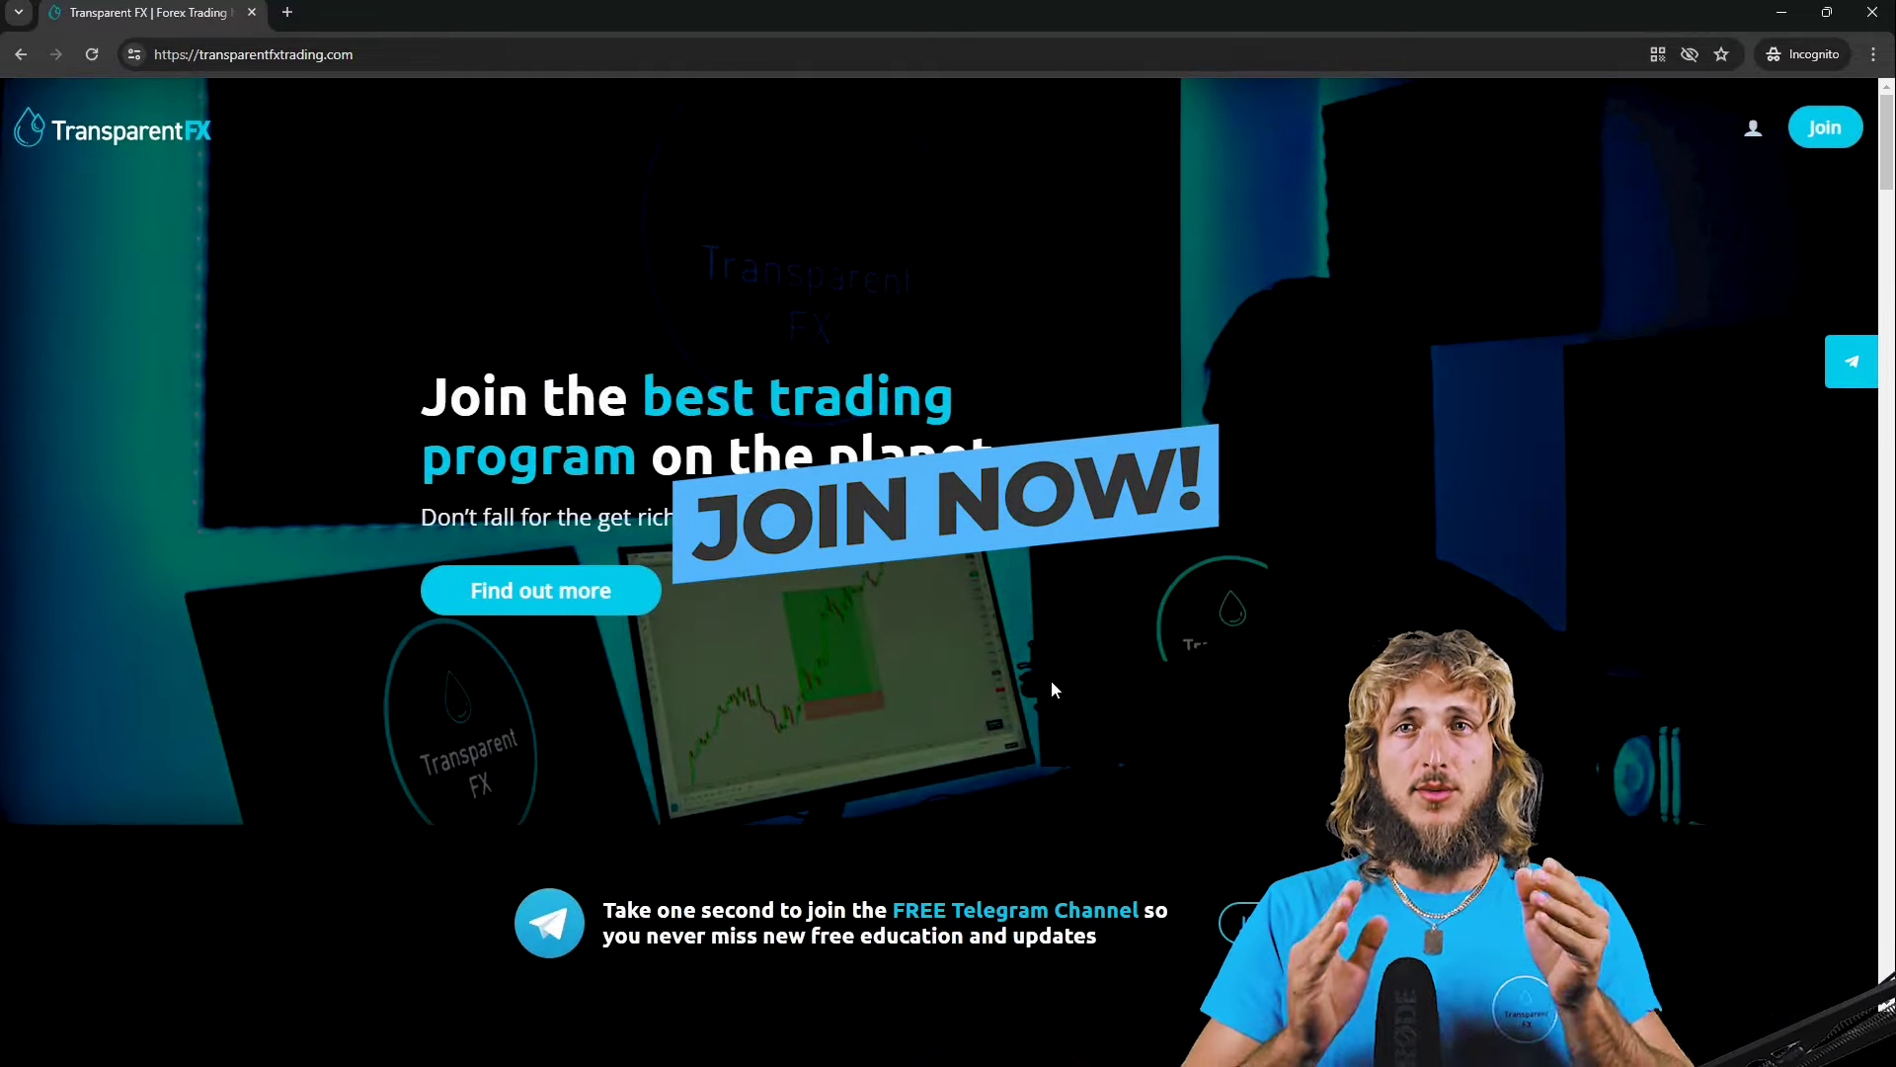